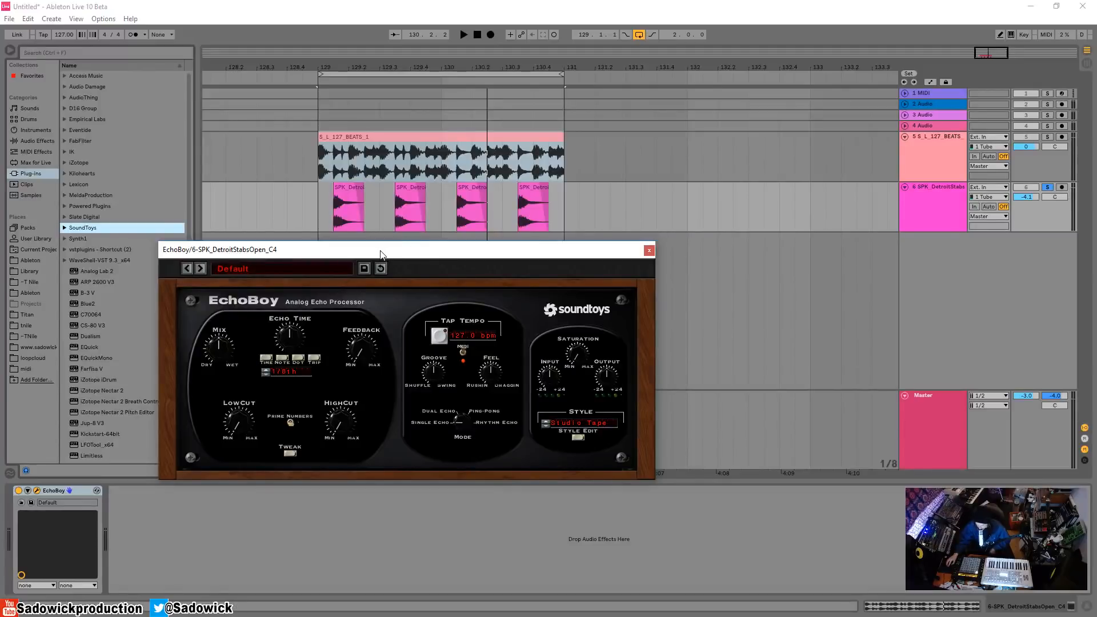
Reposition the EchoBoy window just below the stab clips so the arrangement stays in view
mouse_move(381, 251)
mouse_down()
mouse_move(385, 234)
mouse_move(395, 242)
mouse_up()
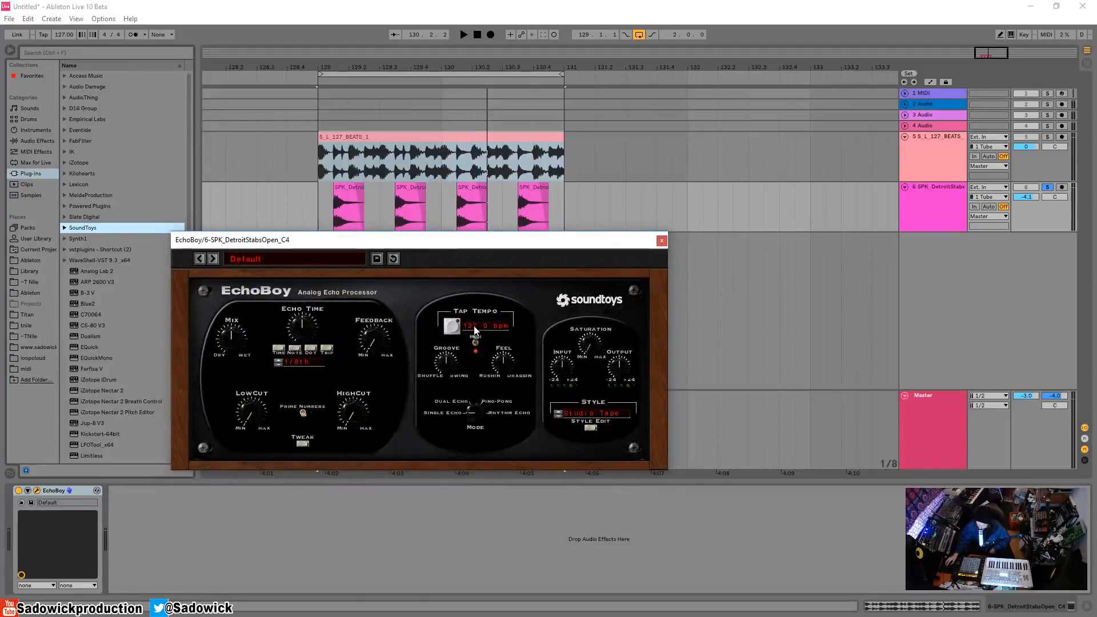
click(590, 427)
click(591, 427)
mouse_move(541, 241)
mouse_down()
mouse_move(521, 219)
mouse_move(537, 232)
mouse_up()
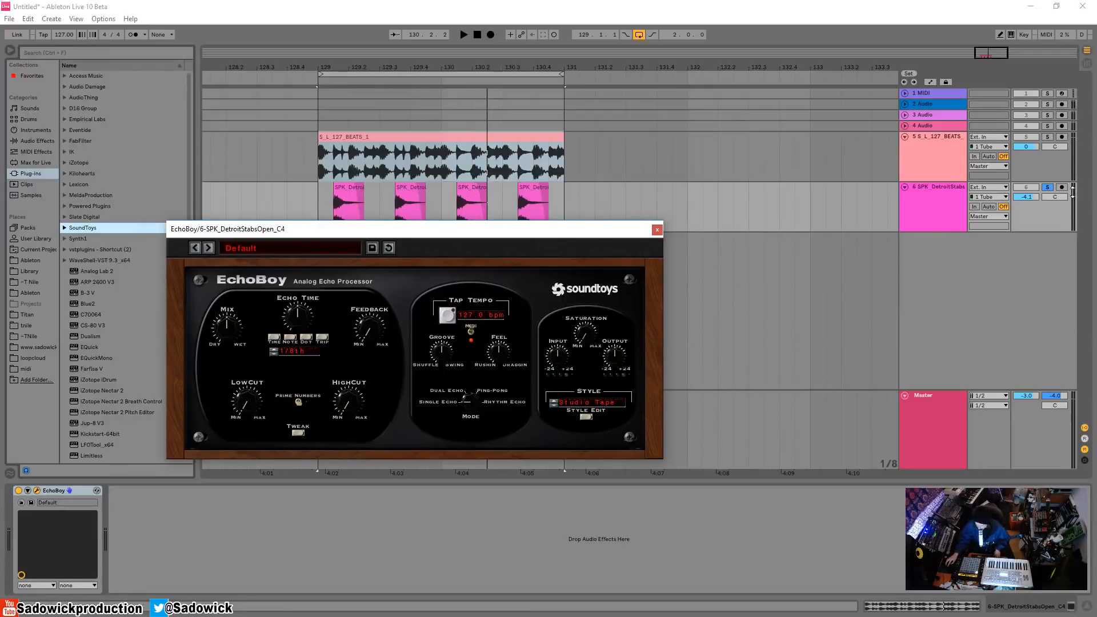
drag(559, 234, 563, 257)
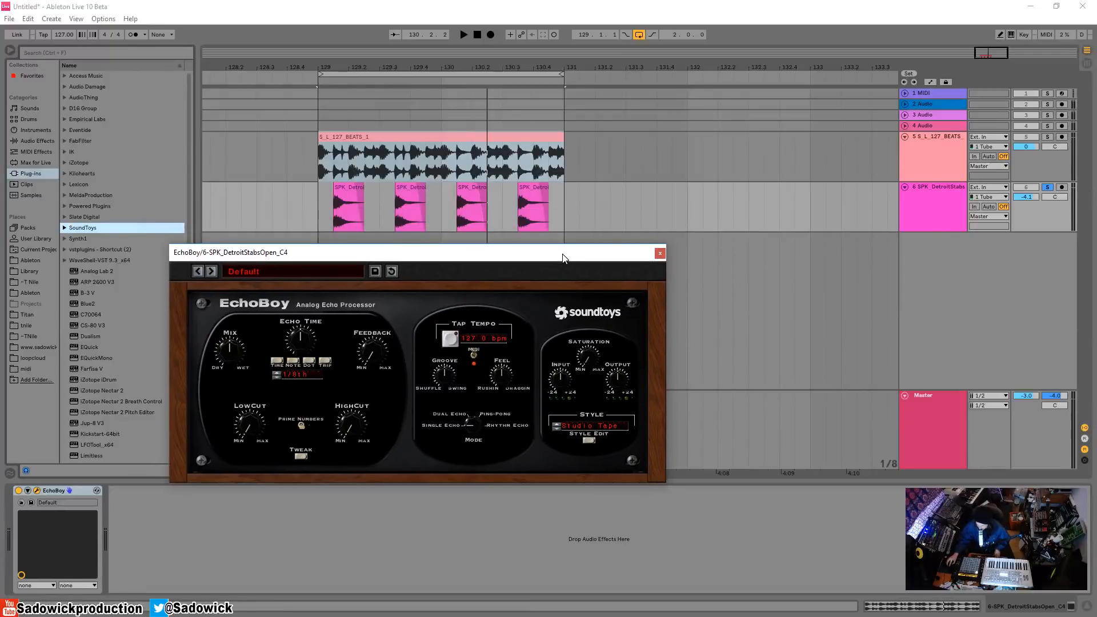
Turn EchoBoy's Mix fully dry and play the soloed stab clips
click(1048, 188)
click(343, 188)
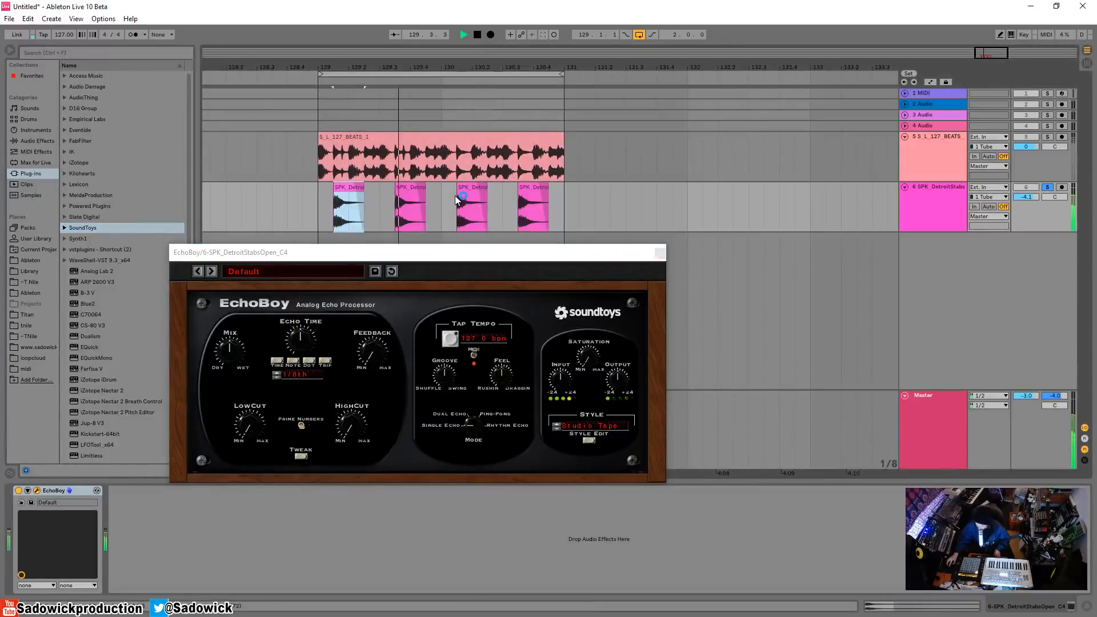
drag(233, 353, 223, 443)
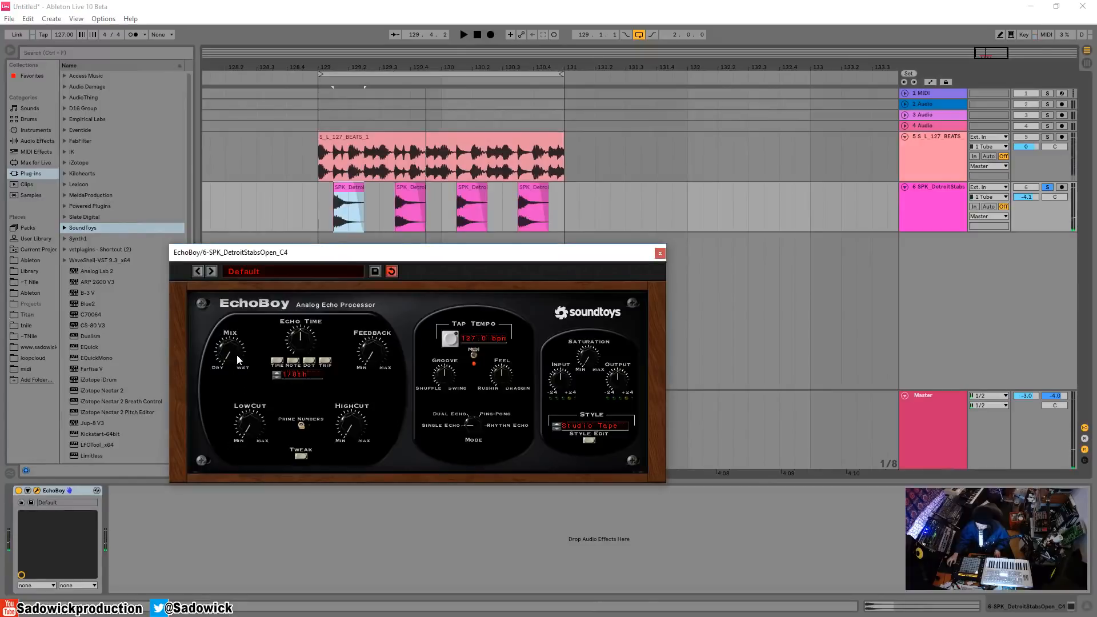
key(space)
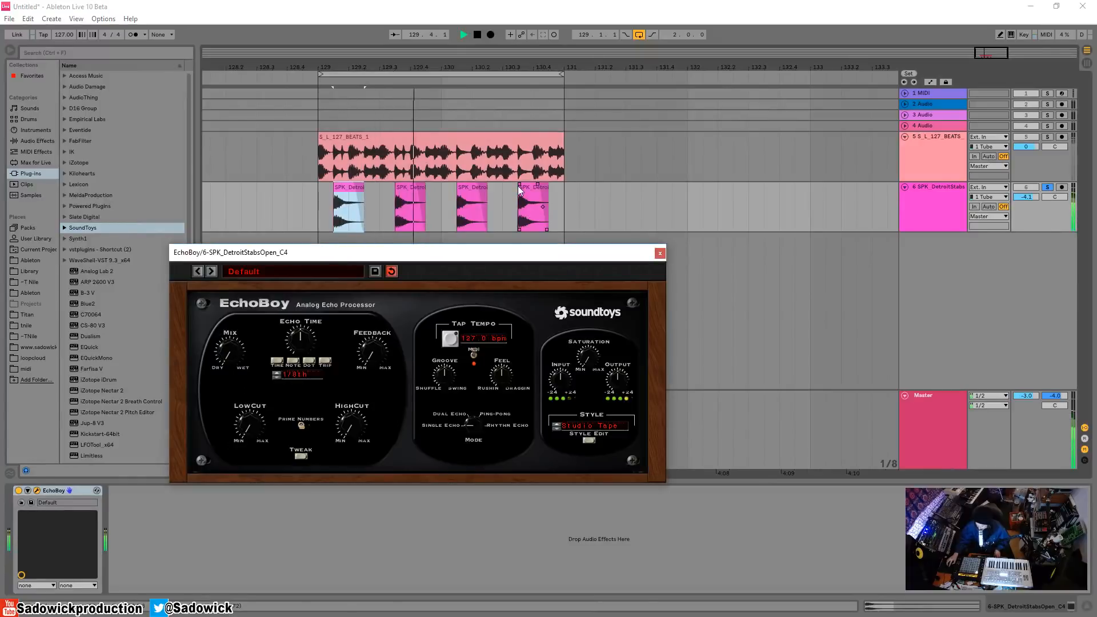
Audition the dry stabs together with the beats loop, and restore solo on the stabs track
click(374, 144)
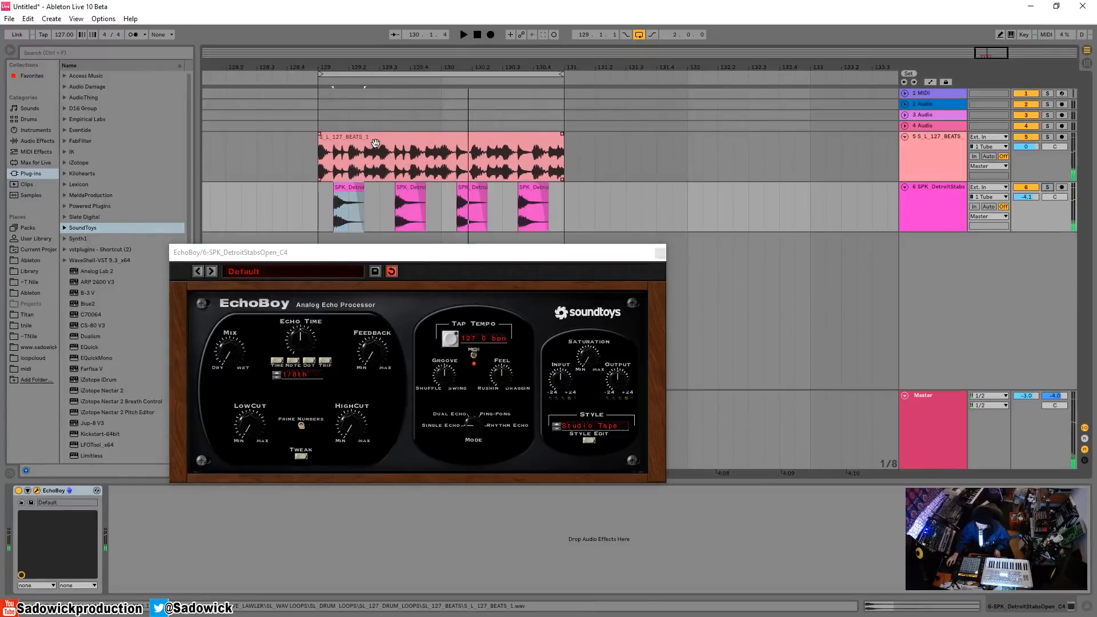
key(space)
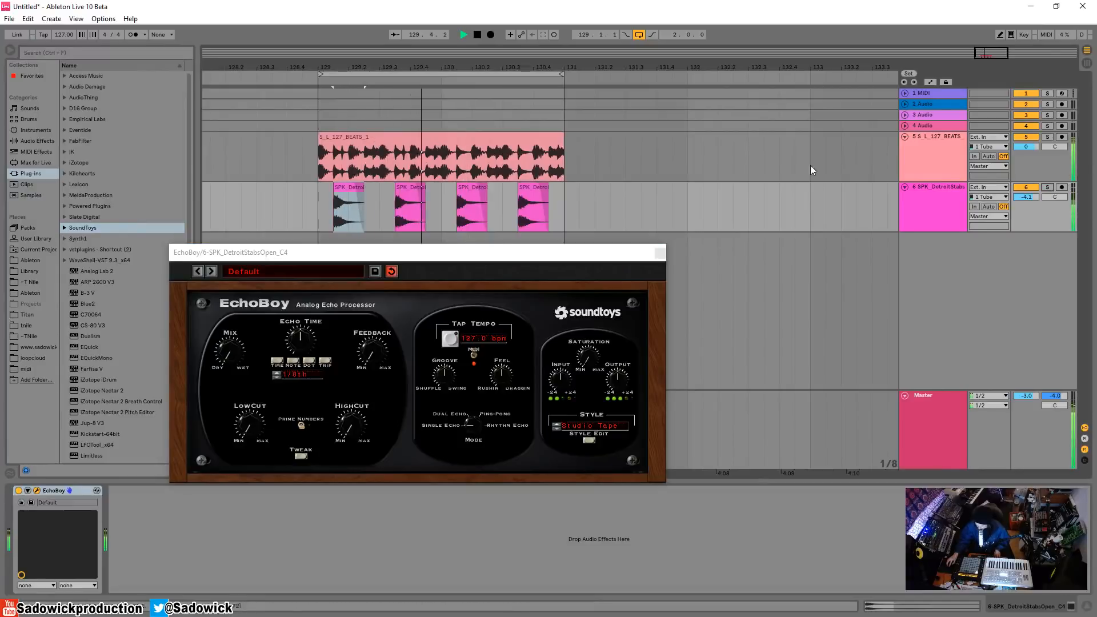
click(1047, 187)
key(space)
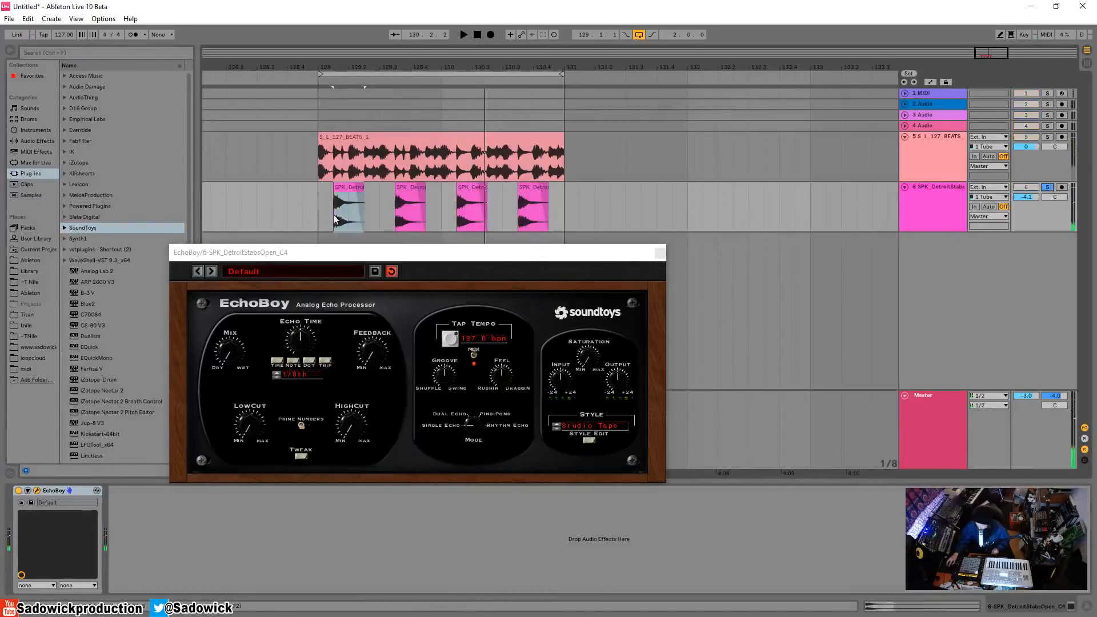
Raise EchoBoy's Mix toward wet and play the soloed stabs to hear the echo
click(337, 220)
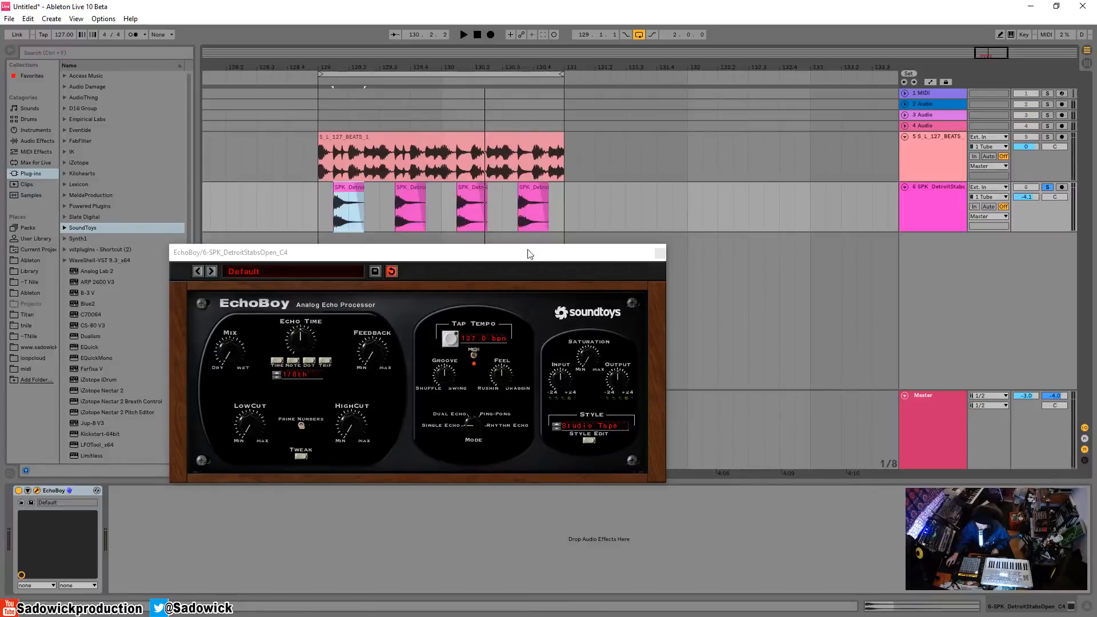
drag(529, 253, 539, 238)
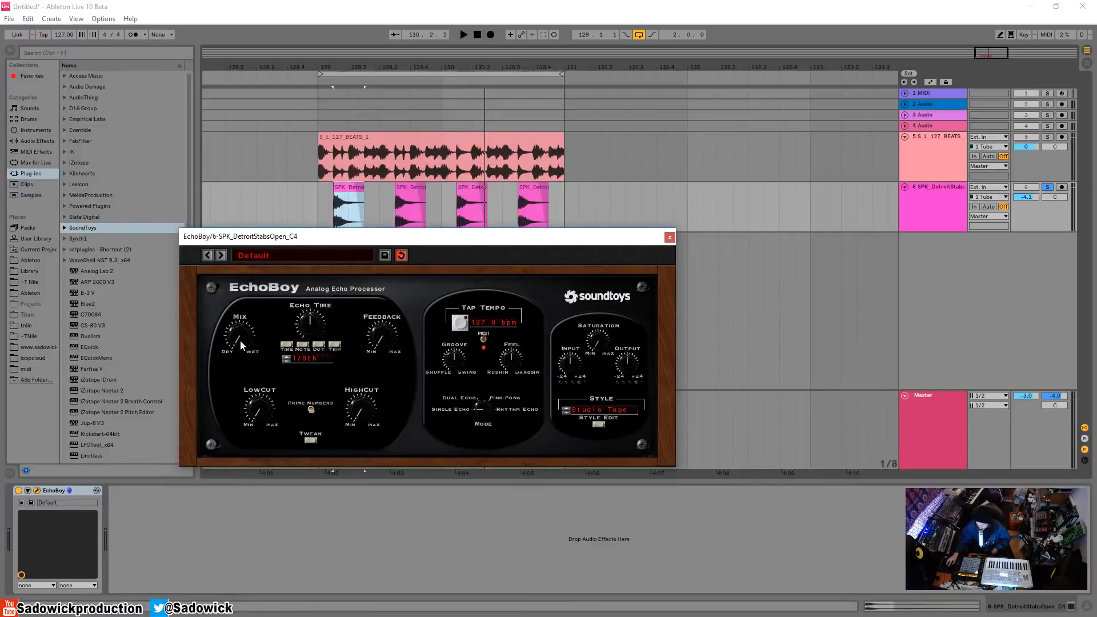
drag(240, 340, 239, 344)
key(space)
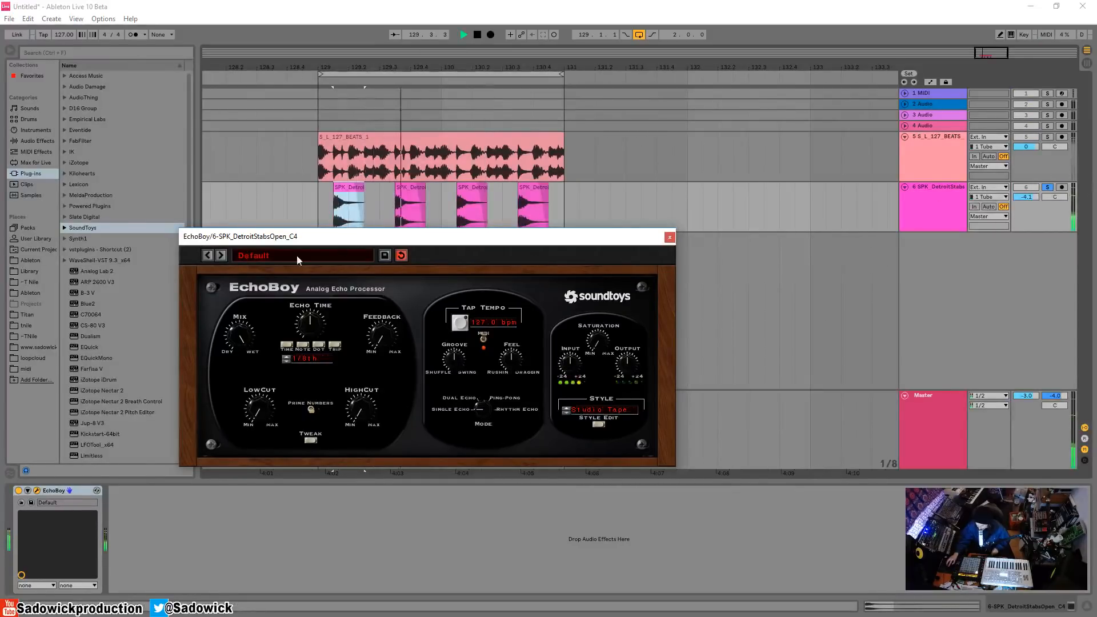
key(space)
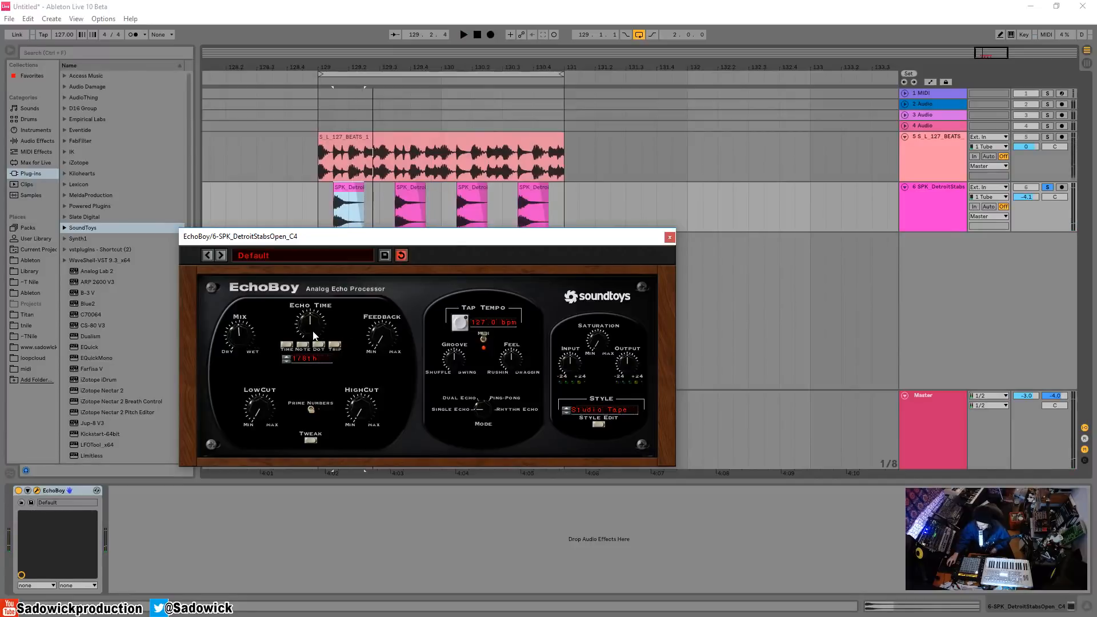
Switch Echo Time to Time mode, shorten it to a few milliseconds and audition the stabs
mouse_move(313, 324)
mouse_down()
mouse_move(318, 354)
mouse_move(319, 315)
mouse_move(317, 332)
mouse_up()
drag(320, 327, 324, 344)
click(287, 345)
drag(313, 347, 313, 358)
drag(317, 324, 314, 282)
key(space)
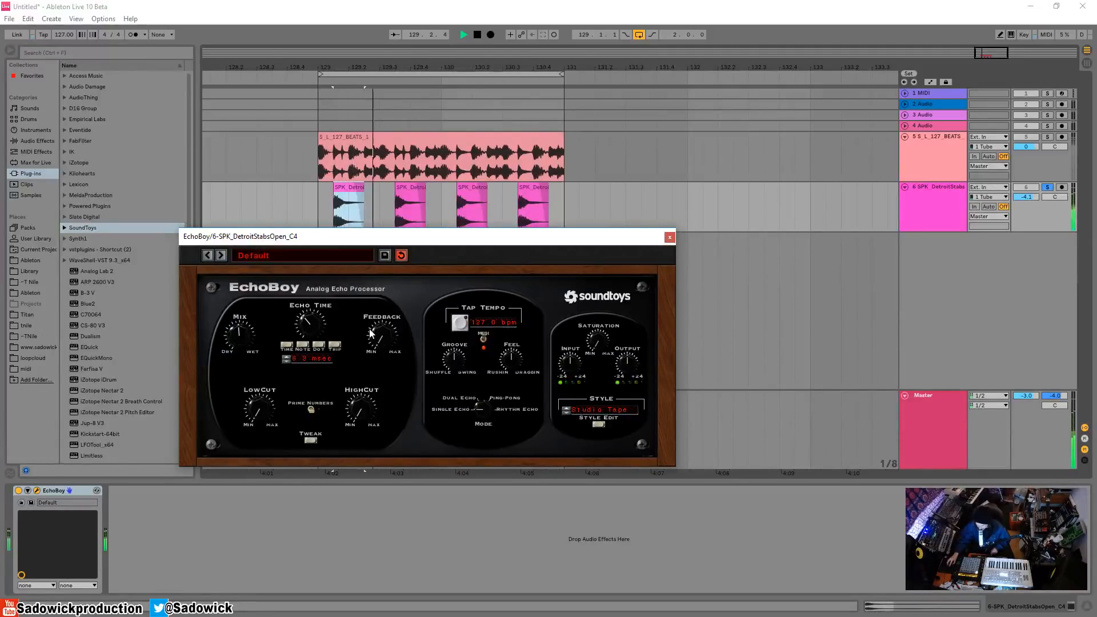
key(space)
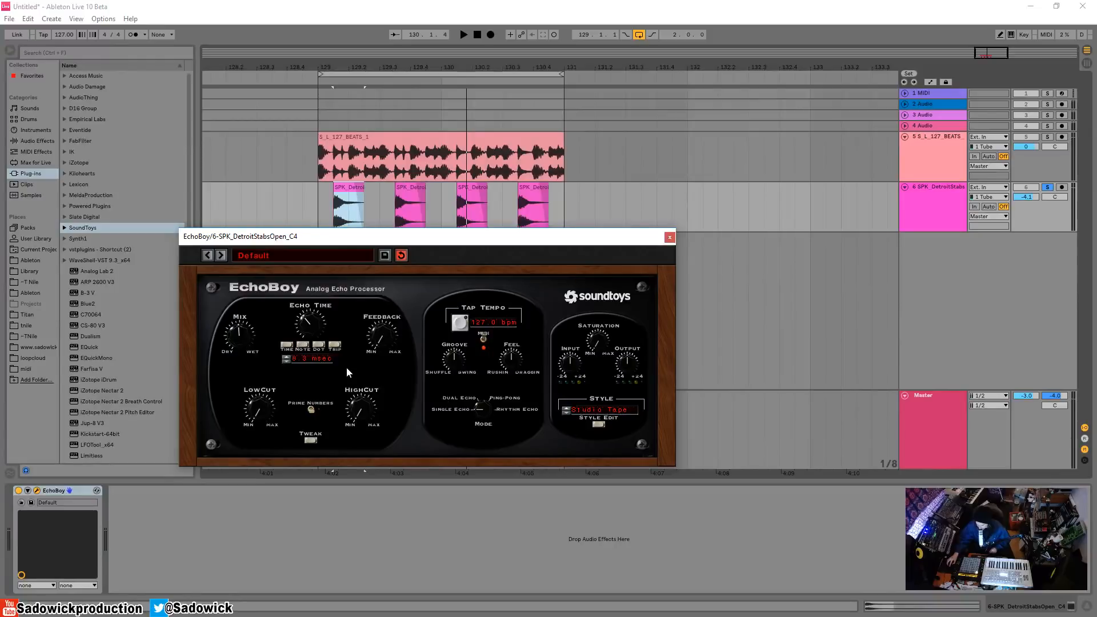
Switch Echo Time to Note mode at 1/8th and audition the stabs
click(307, 347)
drag(305, 300, 311, 315)
key(space)
key(space)
click(307, 347)
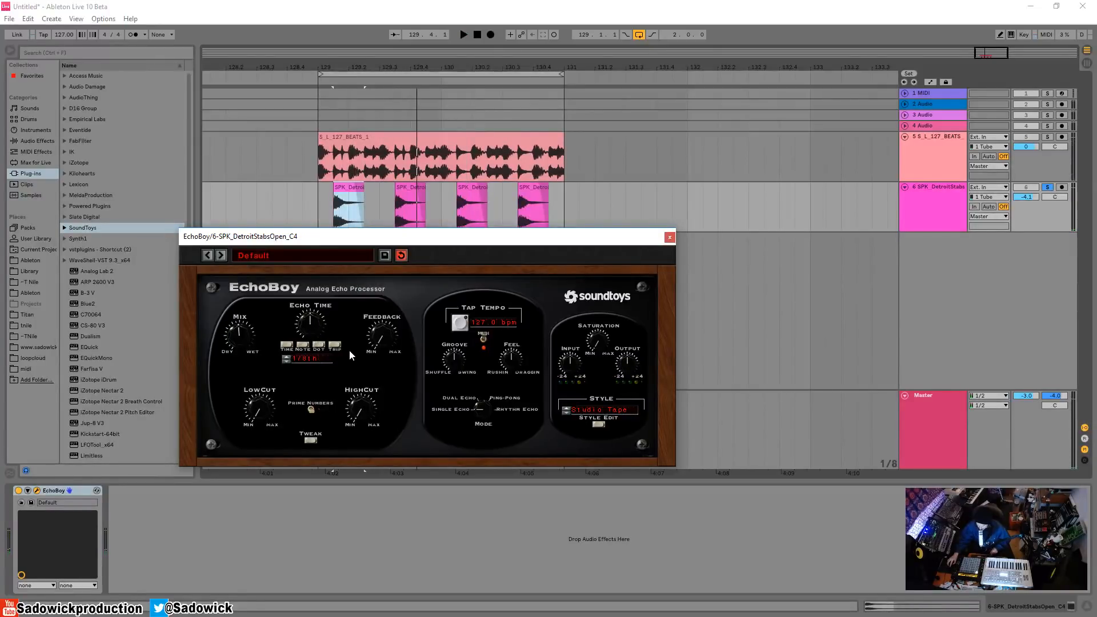
key(space)
key(space)
Try a dotted 1/16 Echo Time and audition the stabs
click(320, 345)
drag(310, 324, 307, 341)
key(space)
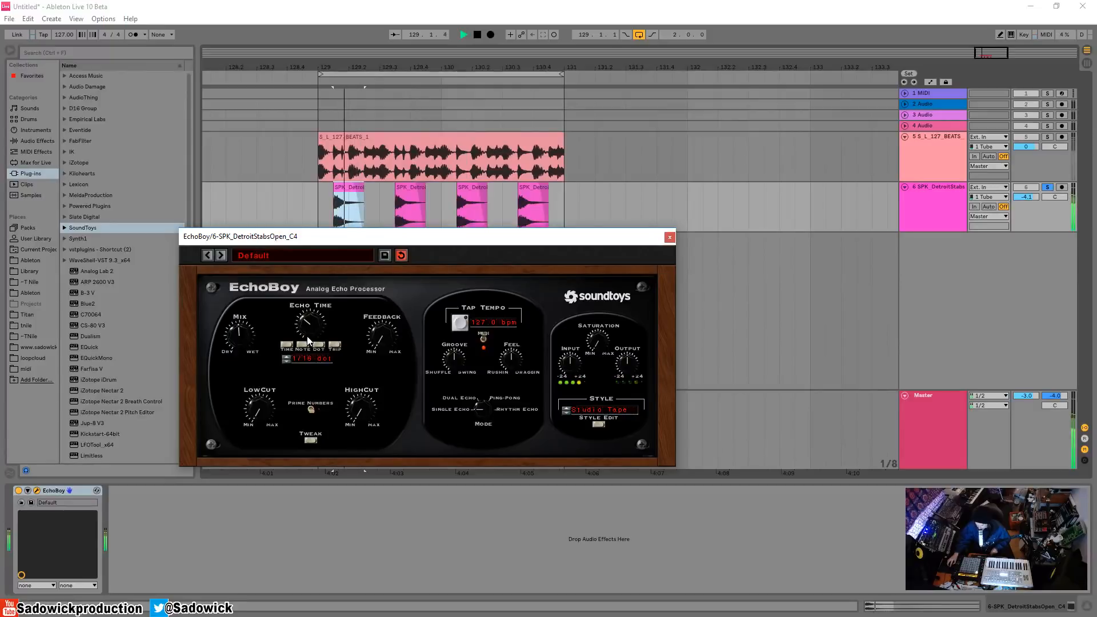
key(space)
Try a triplet Echo Time, raising it from 1/16 to 1/8 triplet during playback
click(334, 344)
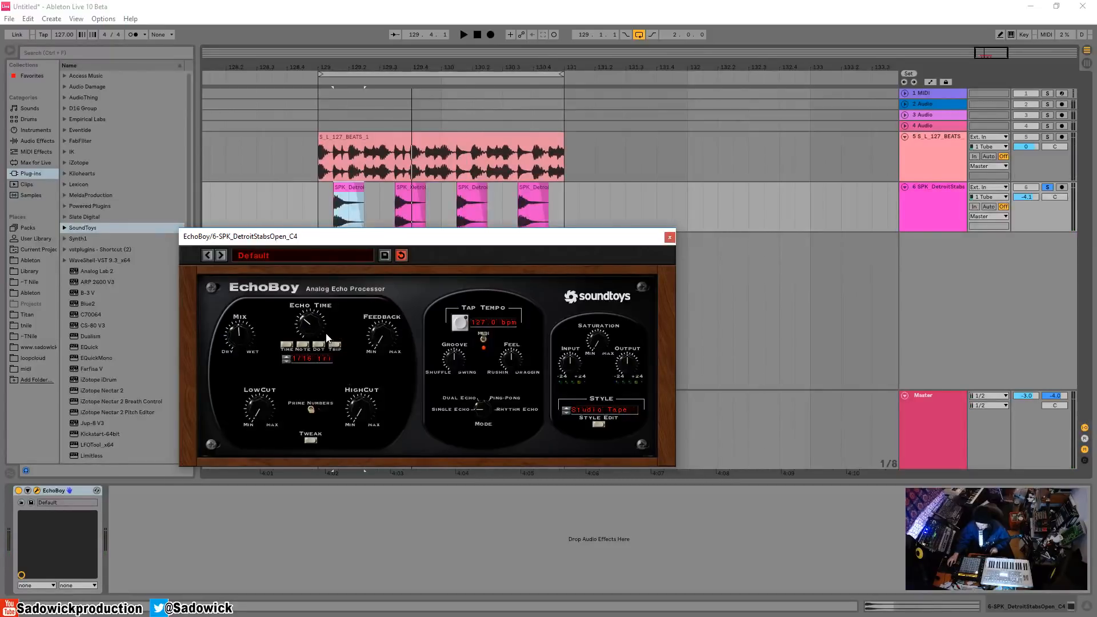
key(space)
drag(319, 326, 321, 318)
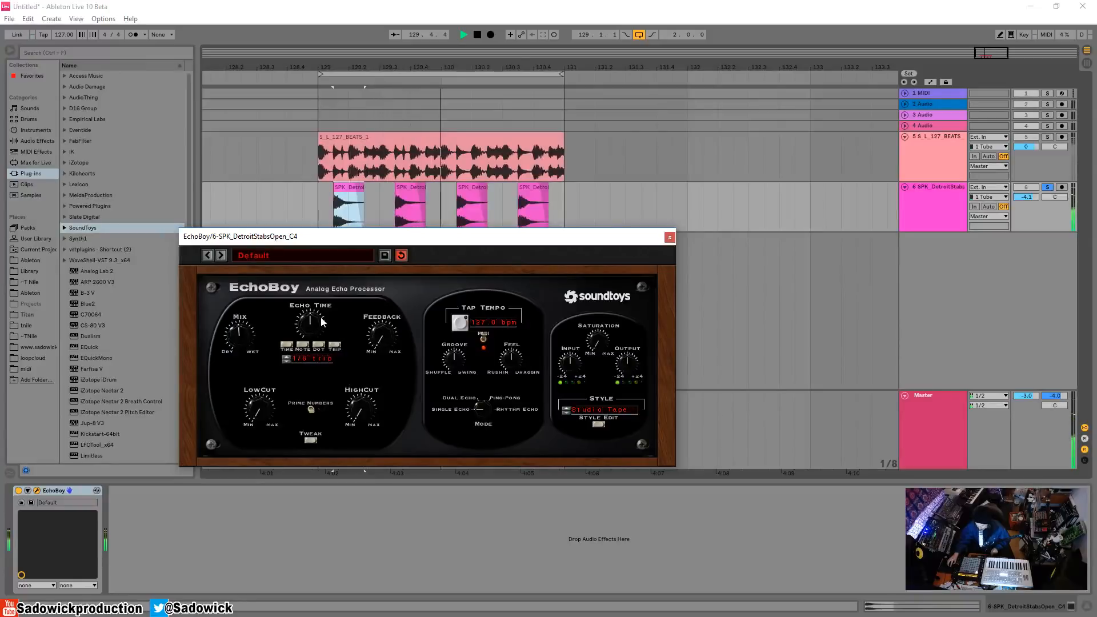
key(space)
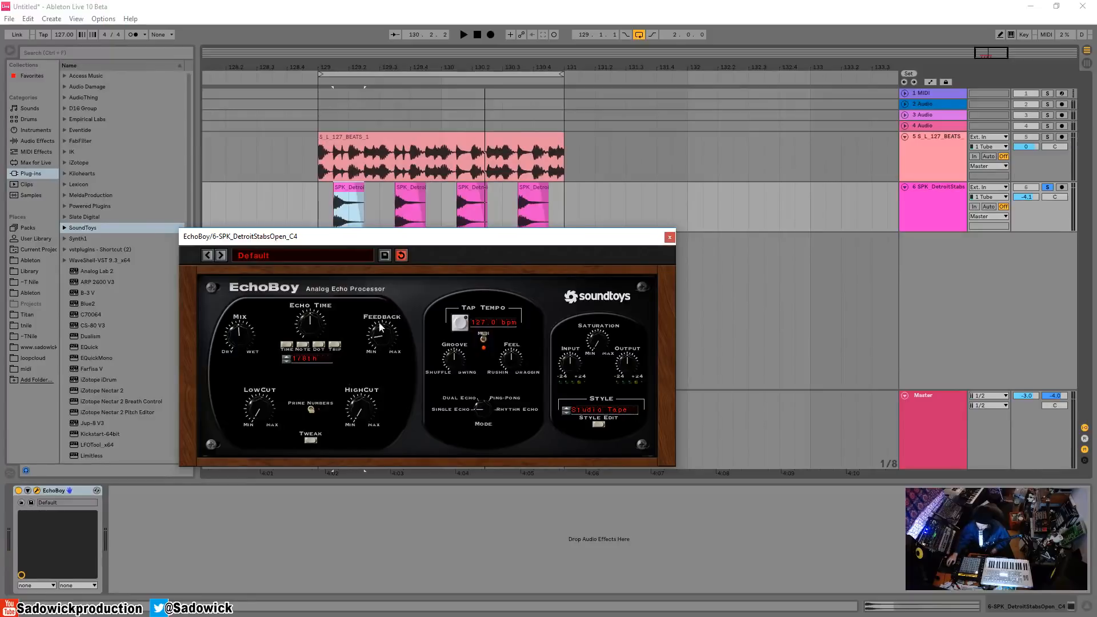
Raise EchoBoy's Feedback slightly and listen to the longer echo repeats
drag(384, 330, 386, 318)
key(space)
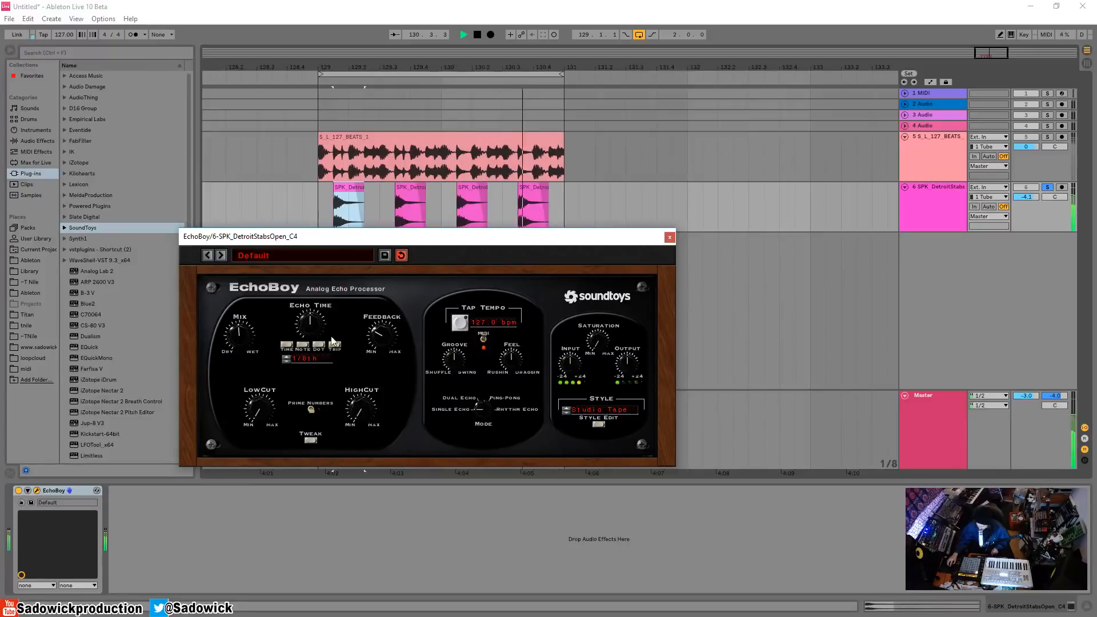
key(space)
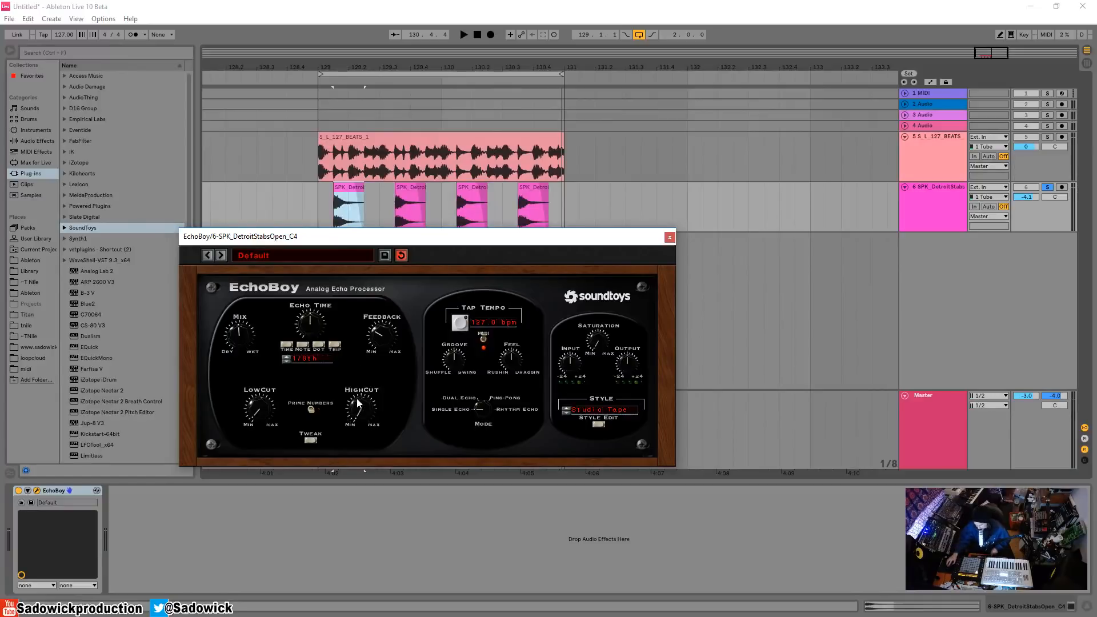
Increase the wet Mix and raise the HighCut filter while auditioning the stabs
drag(237, 344, 241, 327)
key(space)
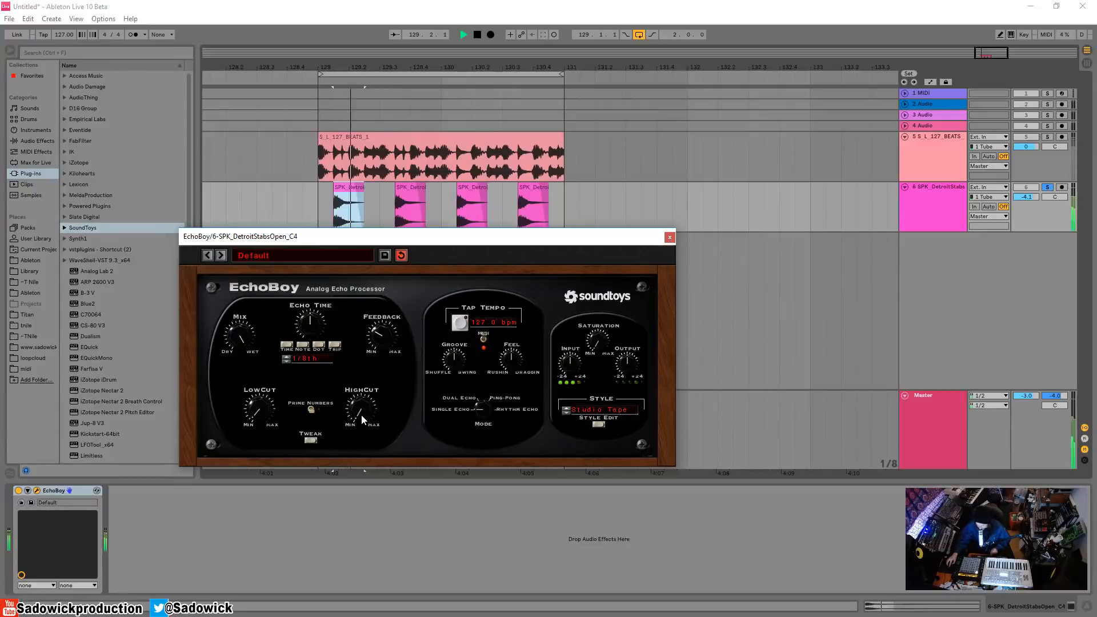
drag(361, 414, 365, 363)
key(space)
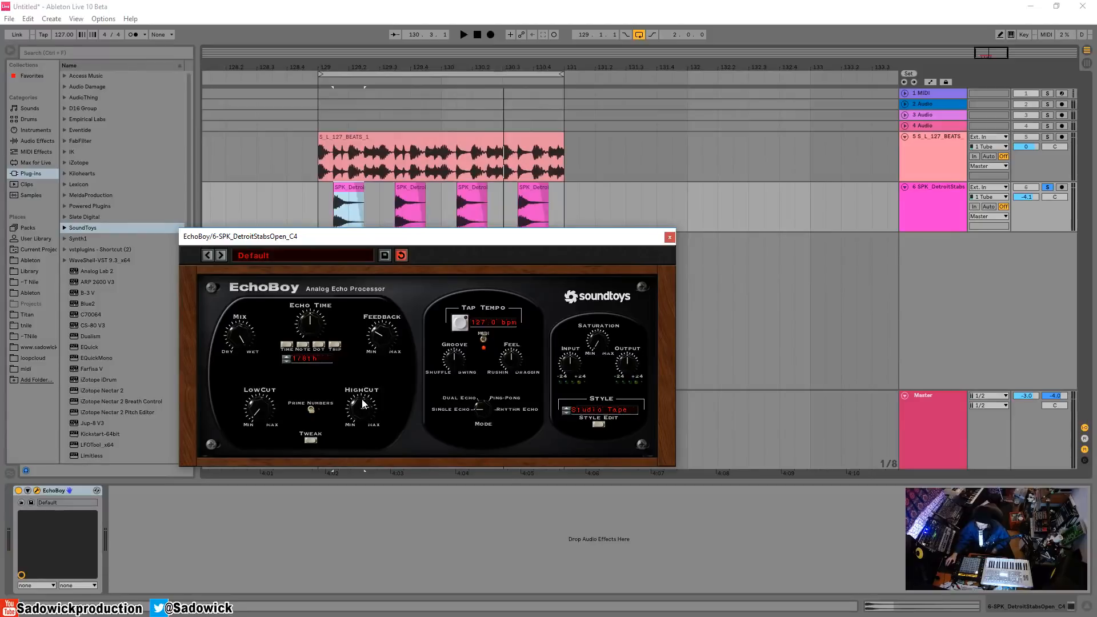
drag(362, 404, 364, 413)
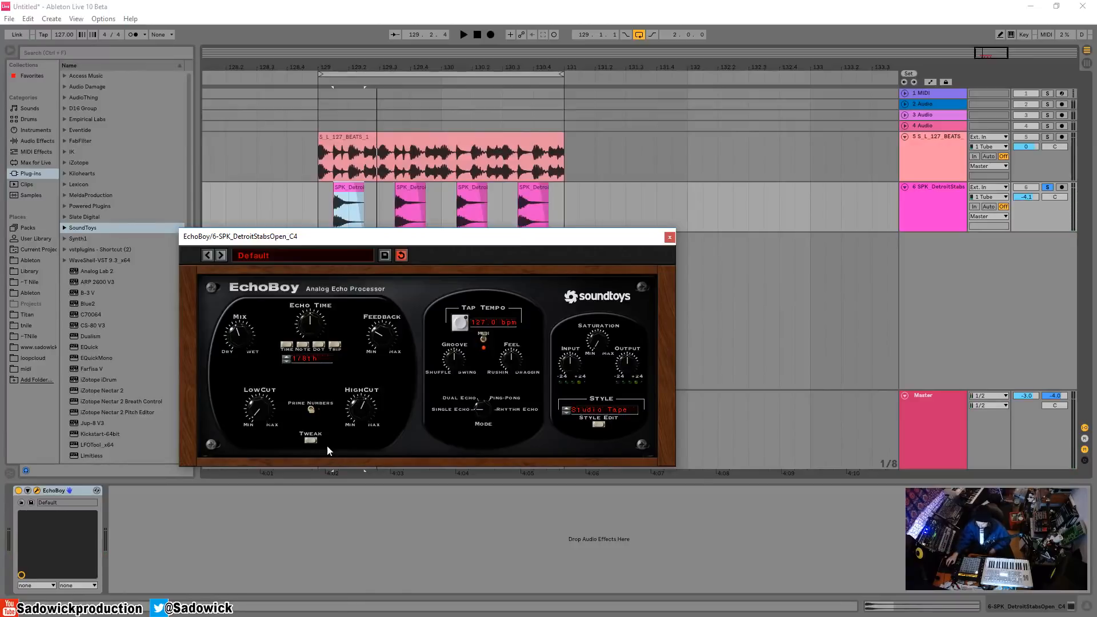
Examine EchoBoy's Tweak settings for Width, L/R Offset and Accent, and hide them again
click(312, 441)
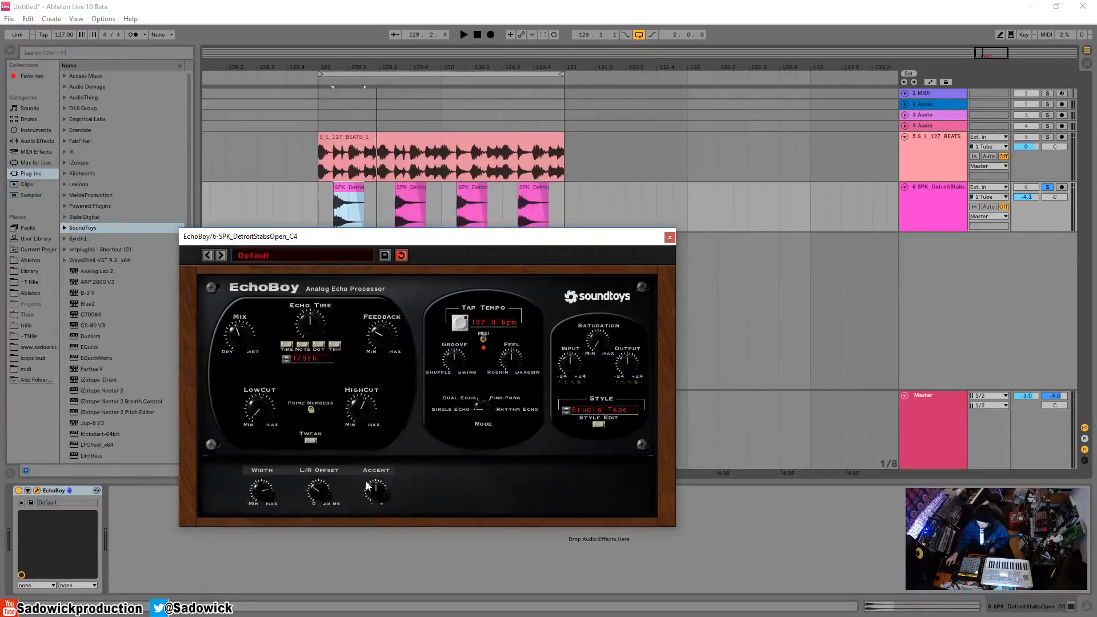
click(309, 441)
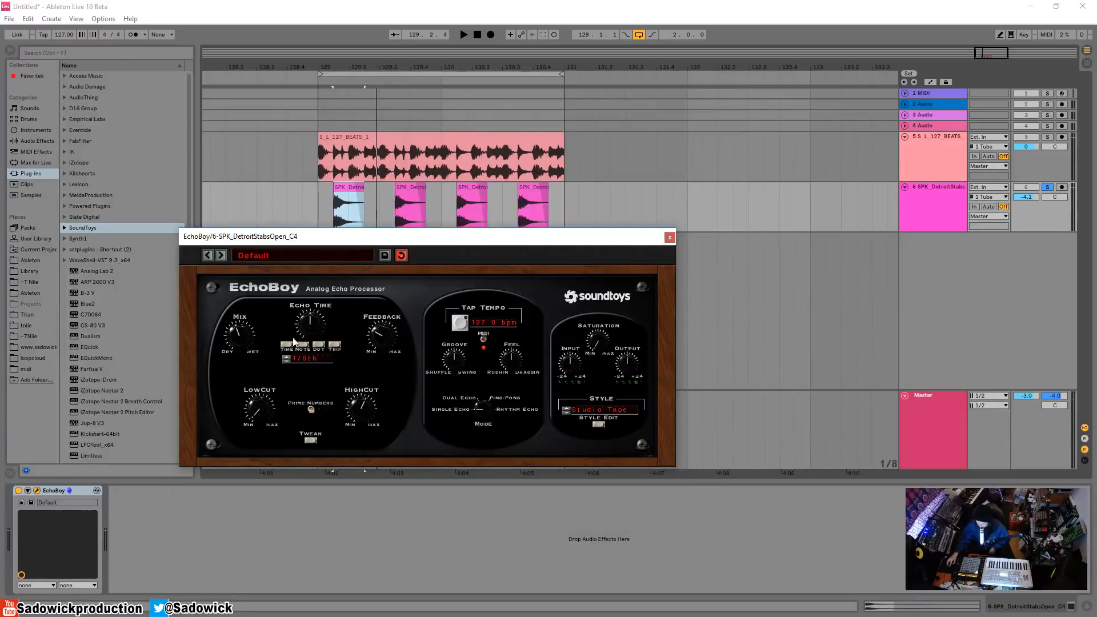
Switch EchoBoy to Dual Echo mode, set Echo 1 to 1/16th and audition the stabs
drag(485, 406, 478, 378)
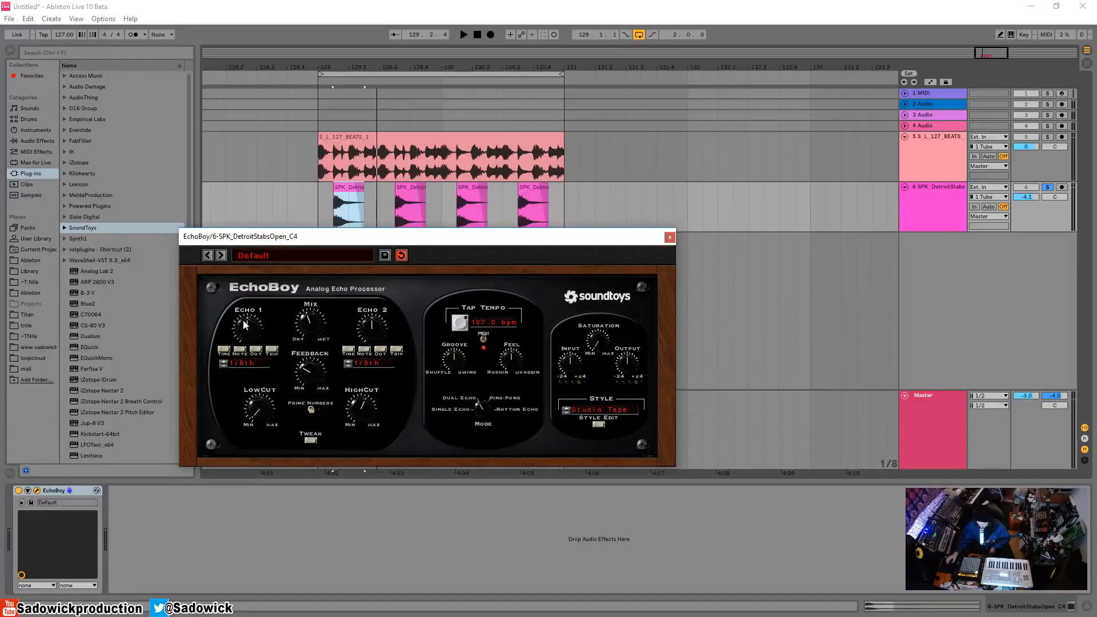
mouse_move(252, 330)
mouse_down()
mouse_move(249, 350)
mouse_move(253, 331)
mouse_up()
key(space)
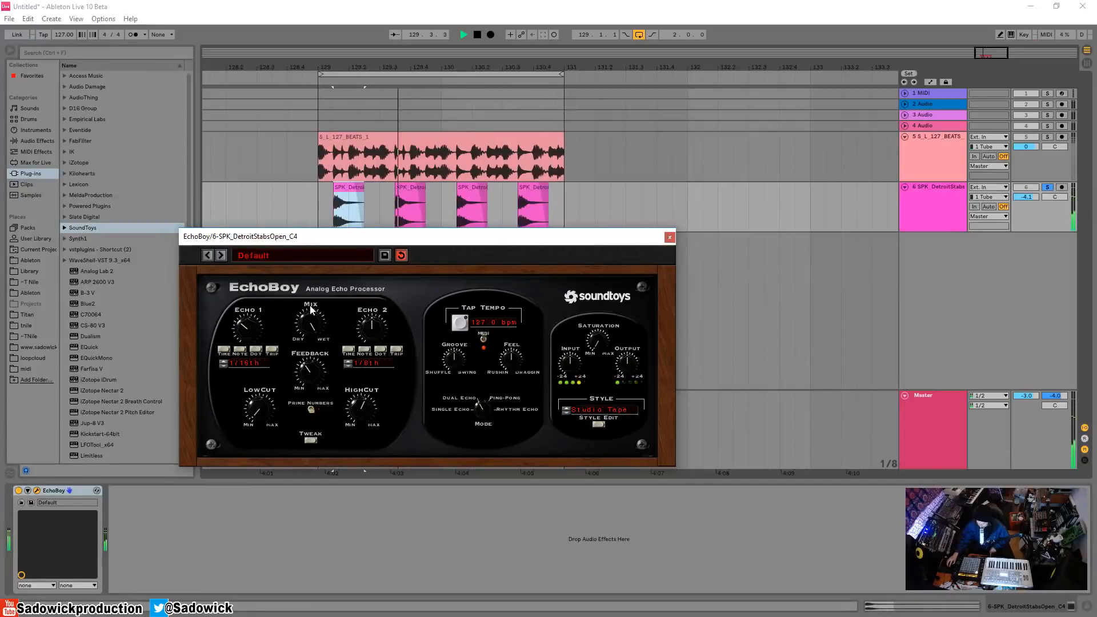
key(space)
Set the dual echo Mix to about halfway and audition the stabs alone and with the beats
drag(310, 323, 318, 382)
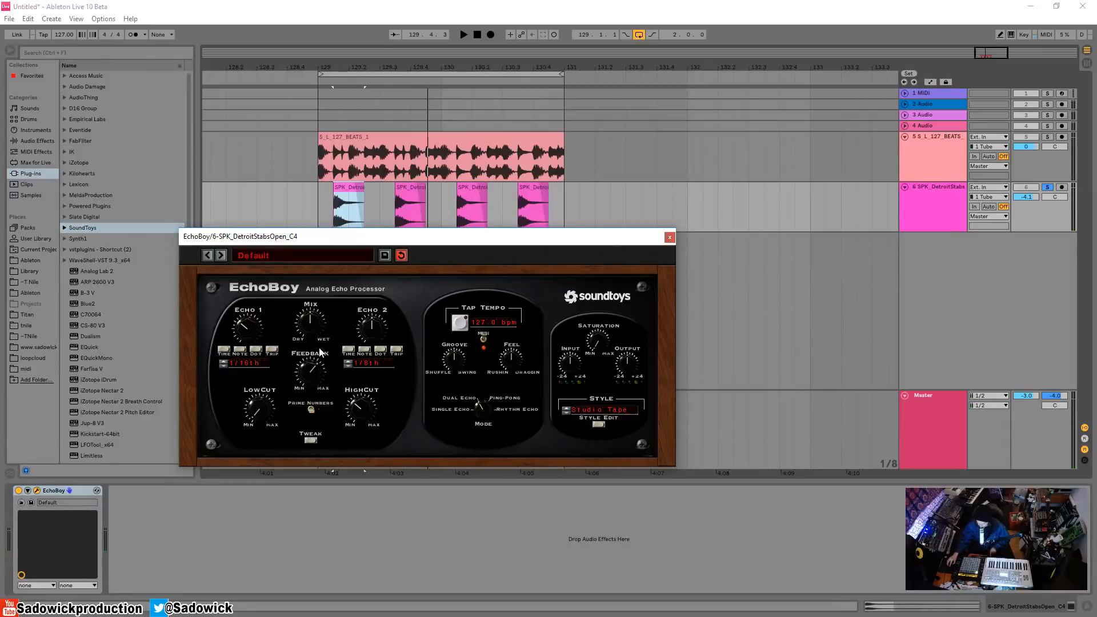
key(space)
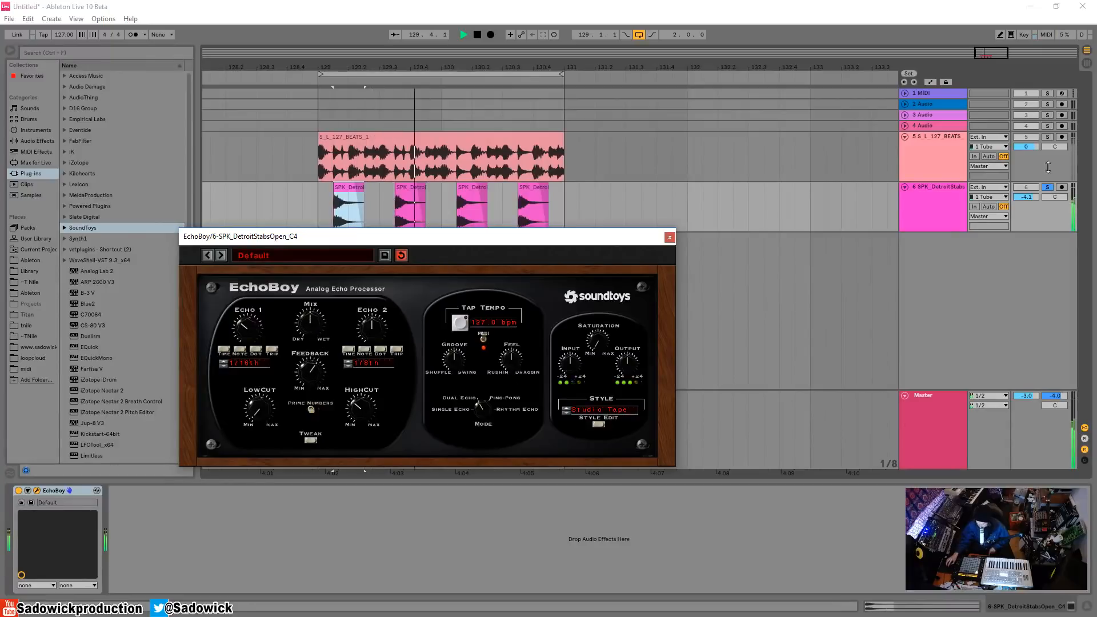
click(1049, 188)
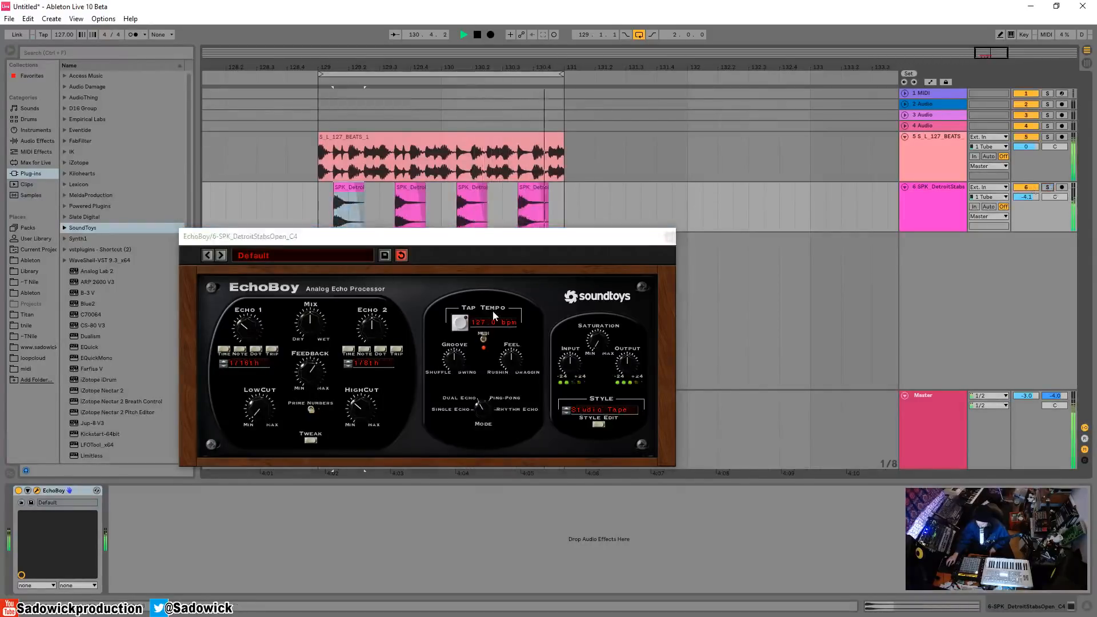
key(space)
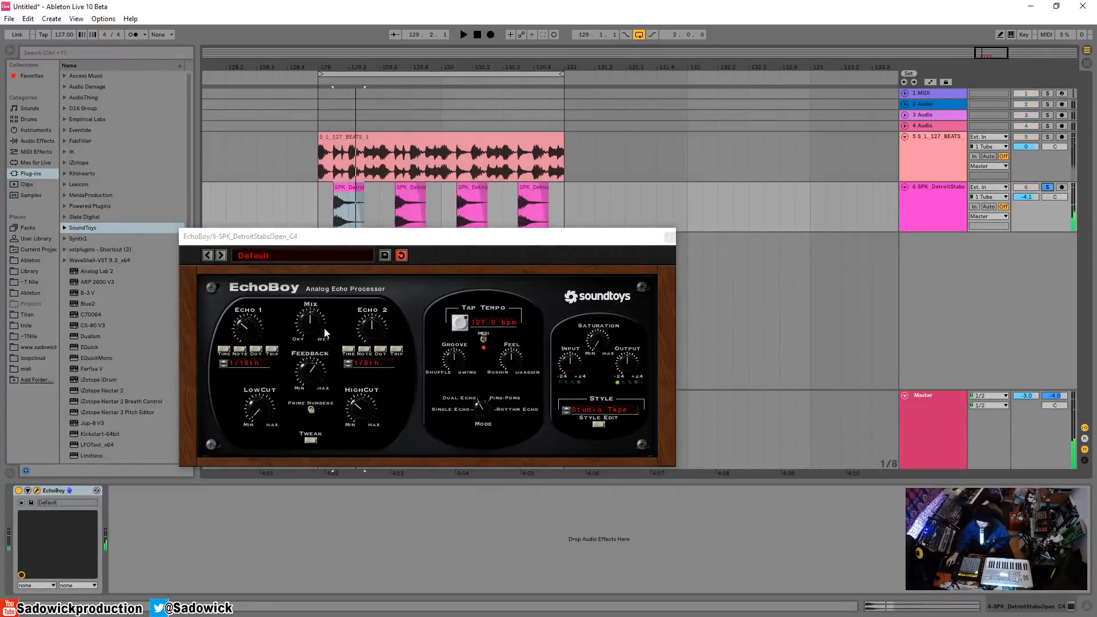
Switch Echo 1 and Echo 2 to Time mode, shorten both delays to a minimum, raise the Mix and audition the result
click(224, 349)
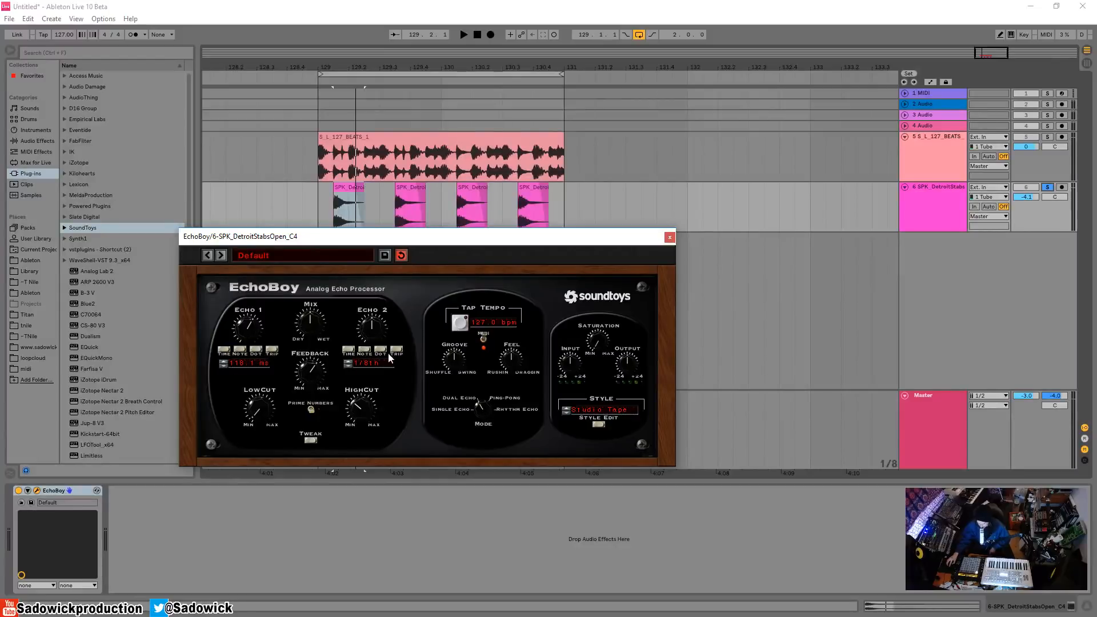
click(348, 347)
drag(371, 329, 369, 391)
drag(371, 329, 369, 301)
drag(310, 321, 317, 233)
key(space)
key(space)
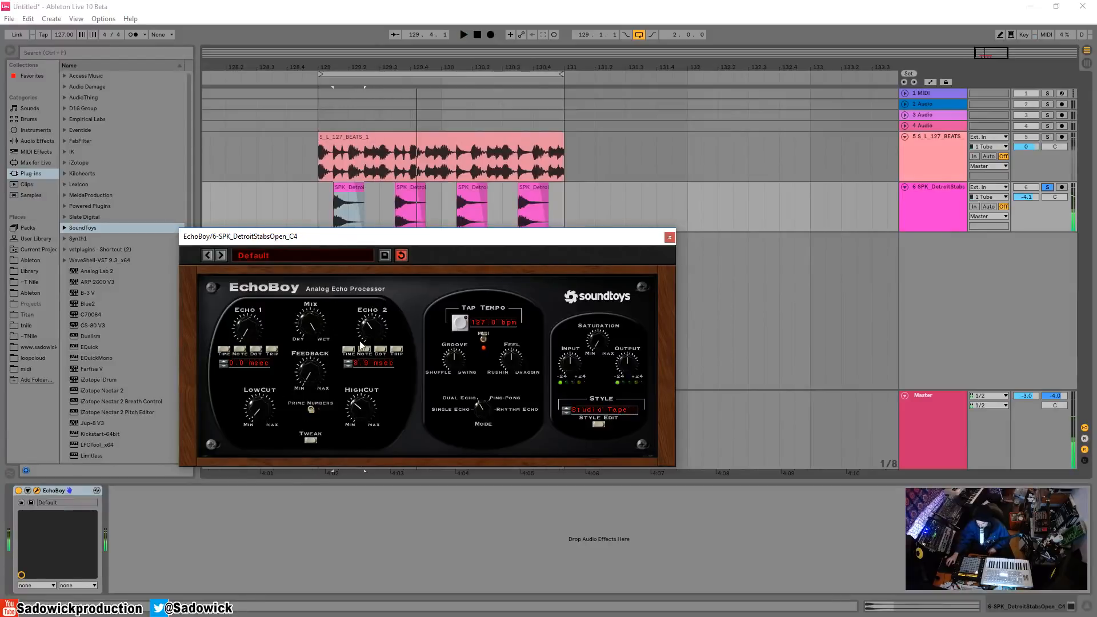
Raise Echo 2's delay to about 4 ms and audition the stabs
drag(370, 329, 369, 351)
key(space)
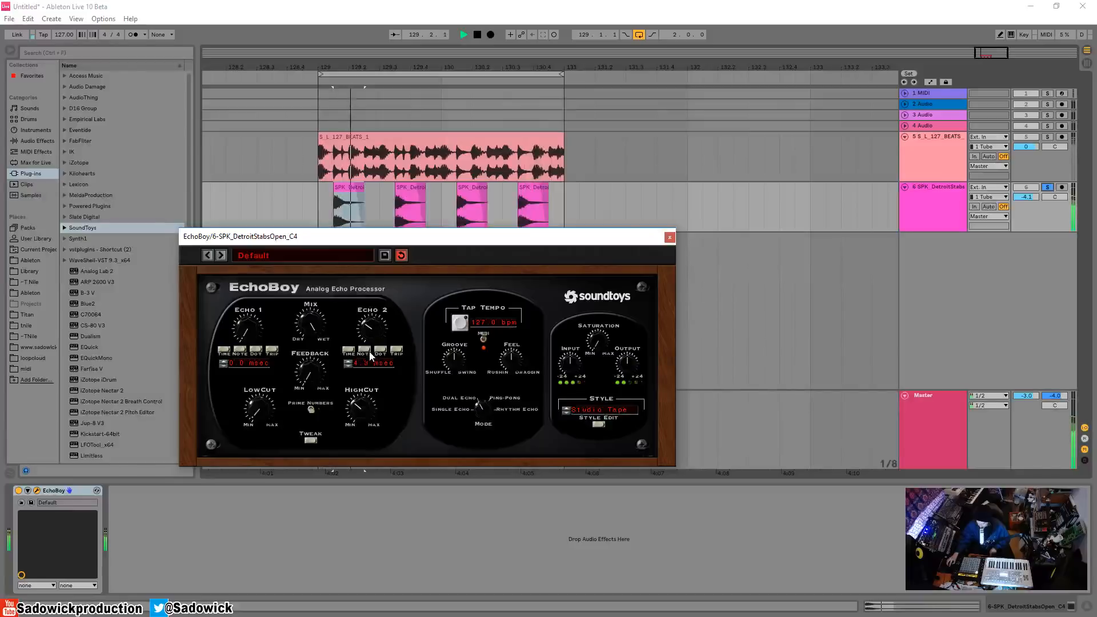
key(space)
Switch both echoes back to Note mode, set Echo 1 to 1/16th and Echo 2 to 1/4 note, and audition the stabs
click(364, 350)
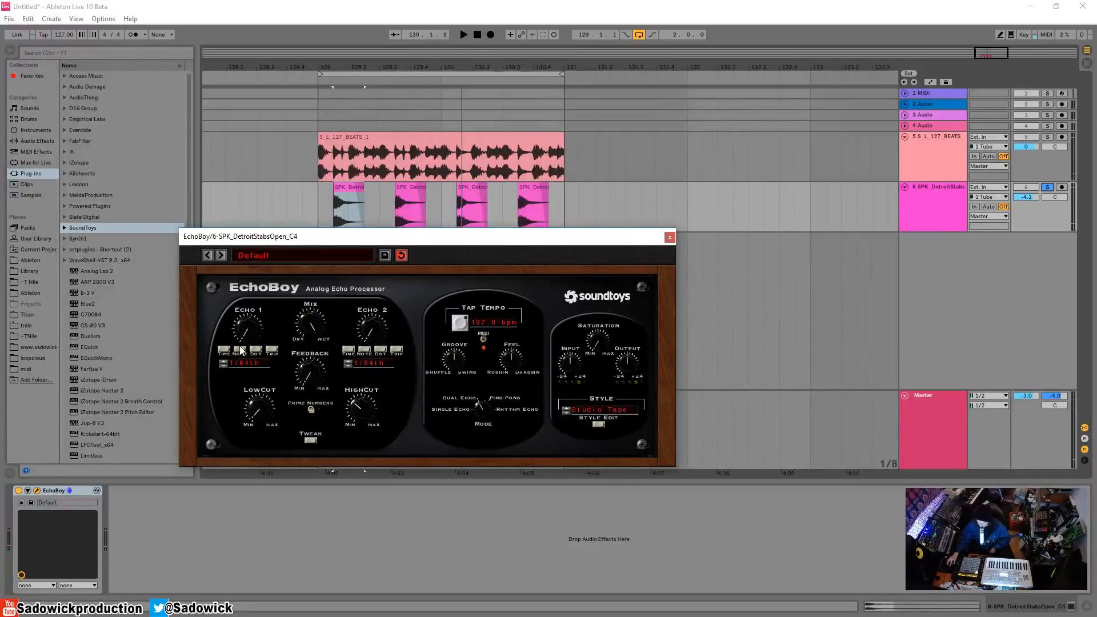
drag(248, 365, 246, 303)
key(space)
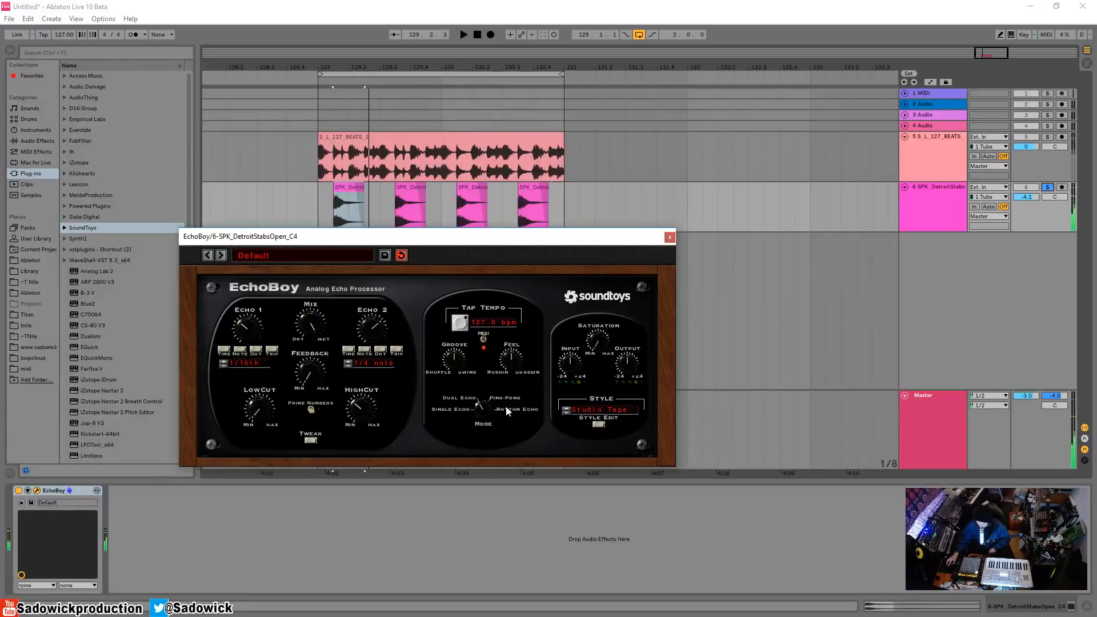
Switch EchoBoy to Ping-Pong mode, set Pong to 1/8th, adjust the Feedback and audition the stabs
click(483, 398)
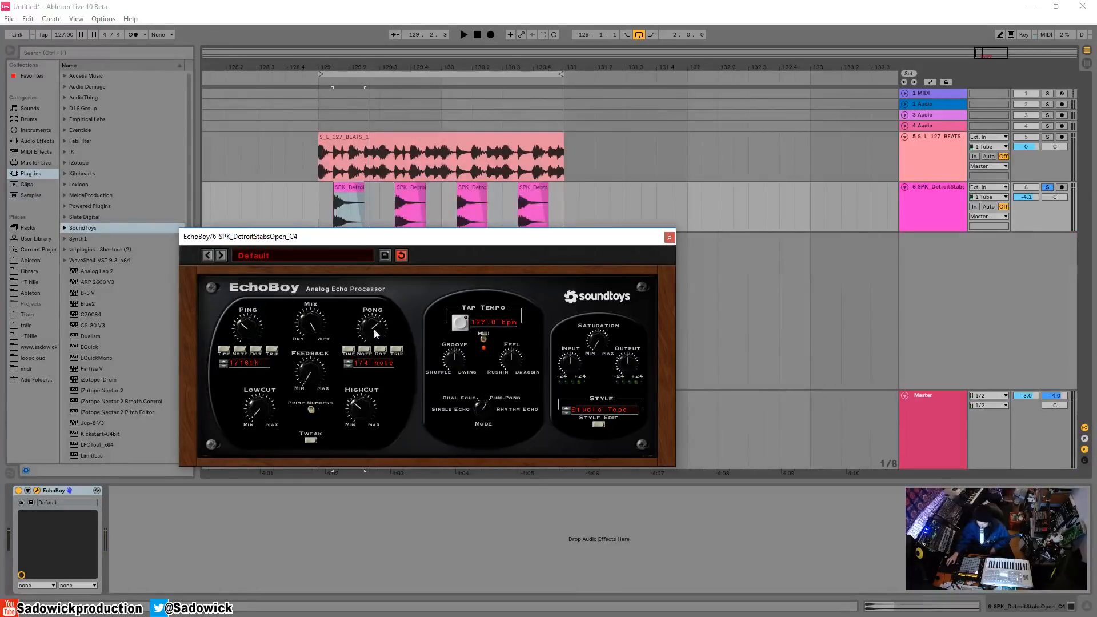
drag(372, 339, 377, 357)
drag(321, 326, 311, 366)
key(space)
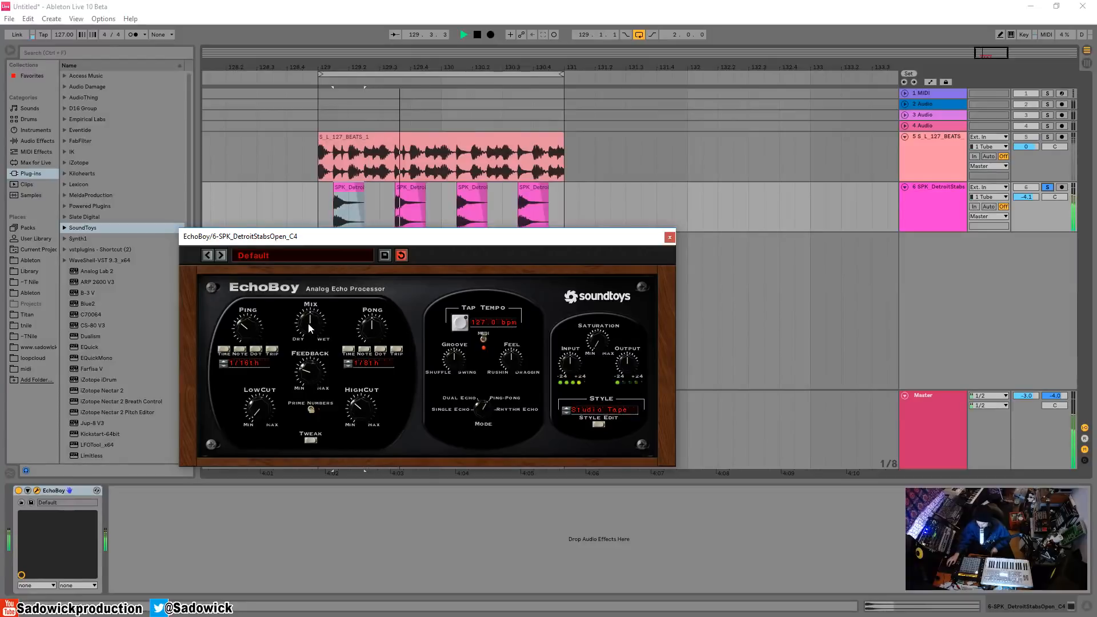
key(space)
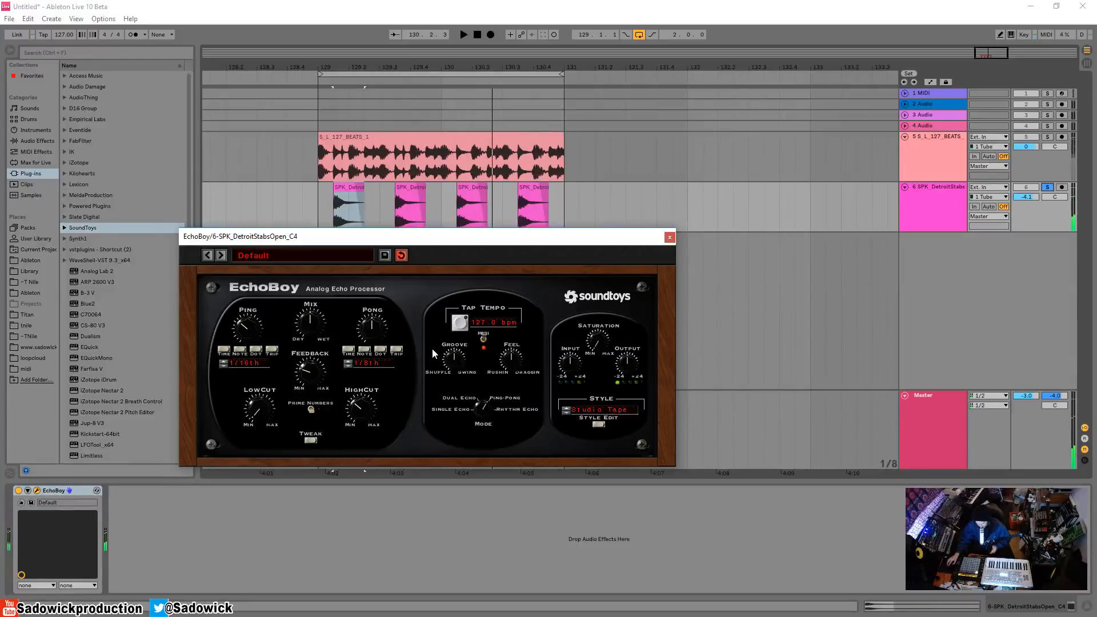
Unsolo the stab track and balance it against the beats during playback, with the beats at -4.1 and the stabs at -3.5
click(1047, 187)
key(space)
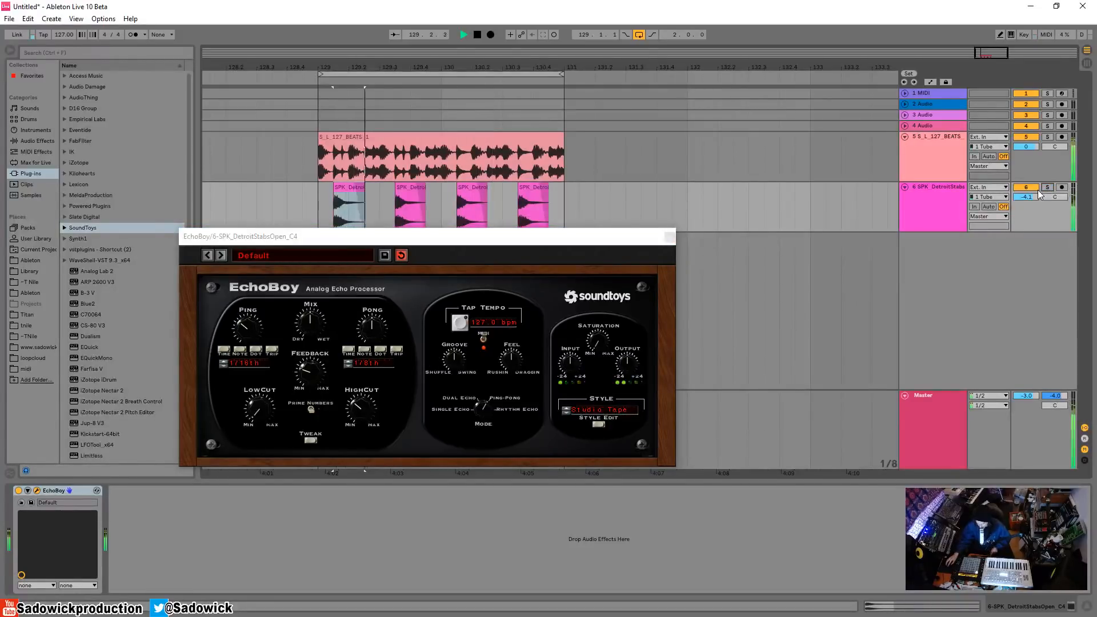
drag(1026, 148, 1027, 186)
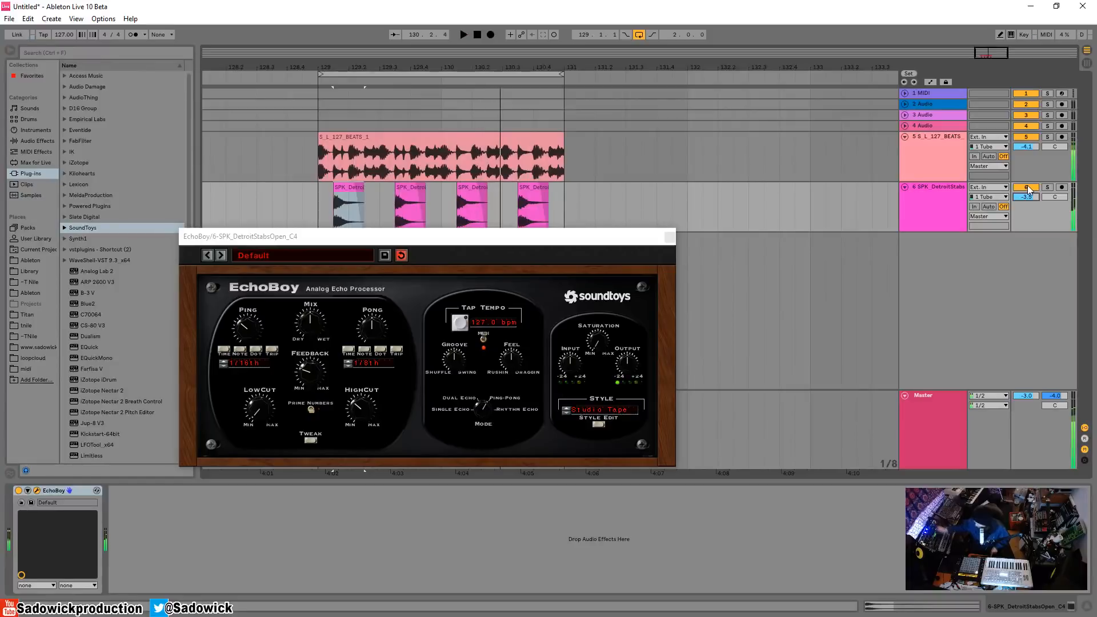
key(space)
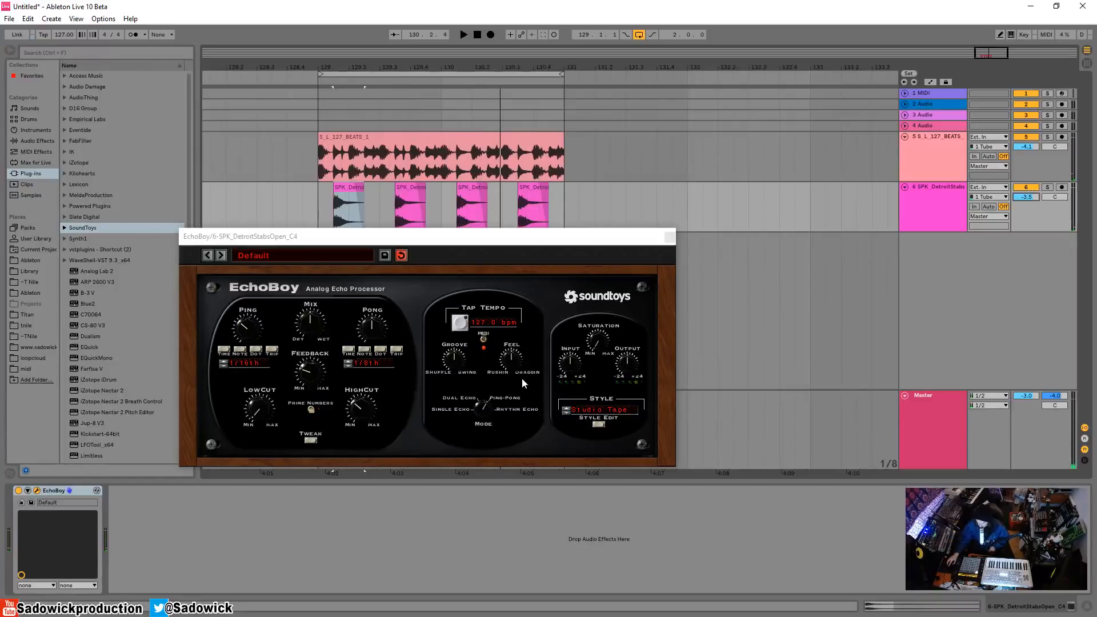
Compare EchoBoy's Rhythm Echo and Single Echo modes, and leave it in Rhythm Echo mode
drag(480, 414, 484, 386)
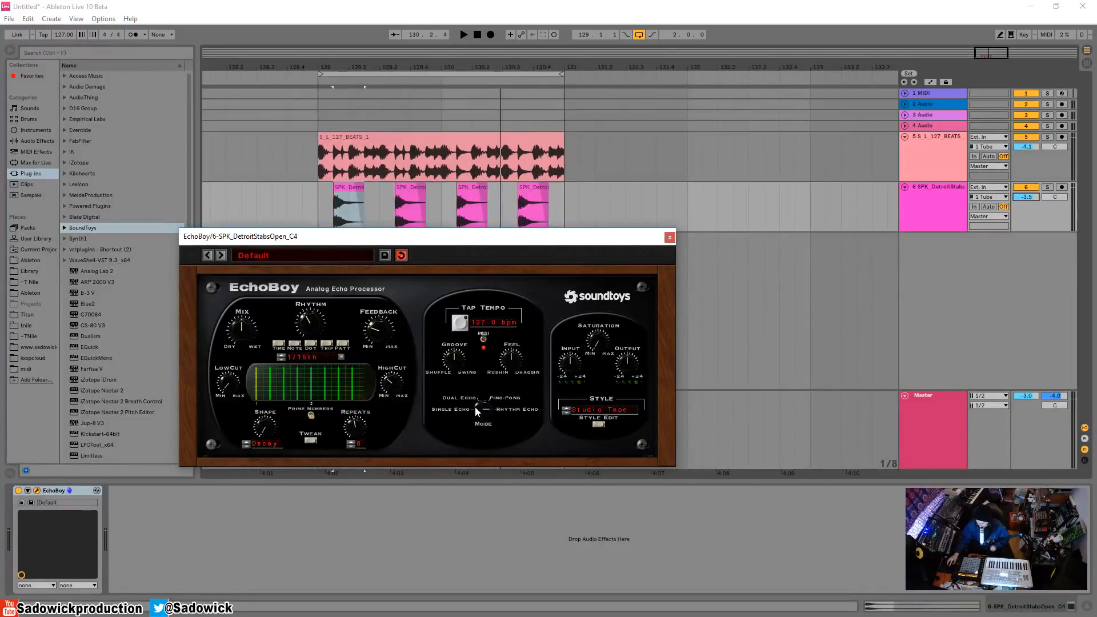
drag(475, 407, 481, 442)
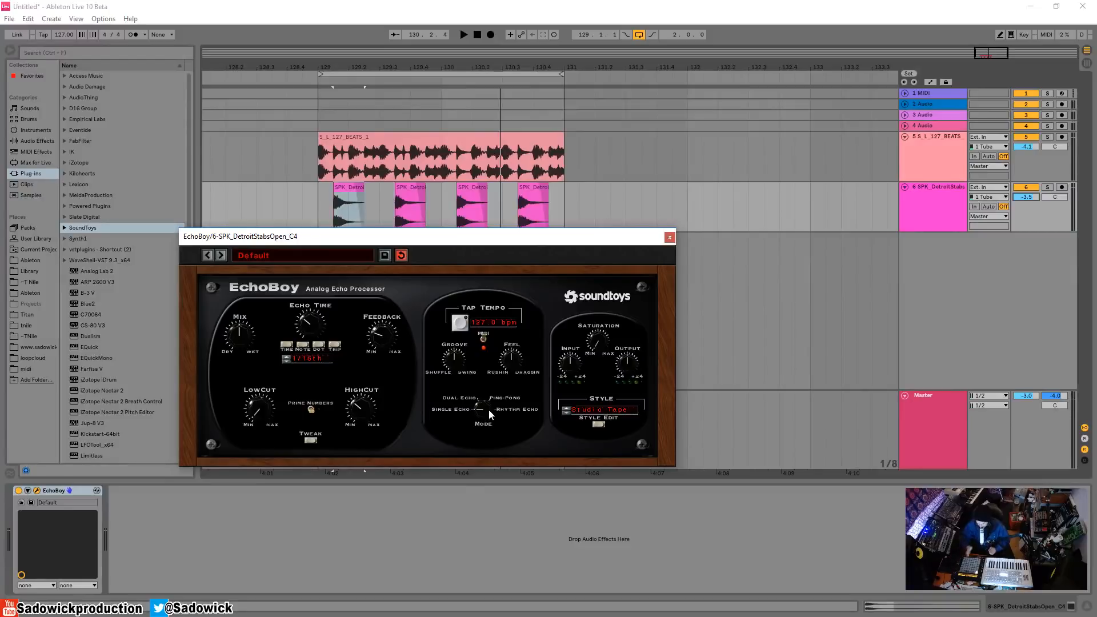
drag(479, 417, 480, 397)
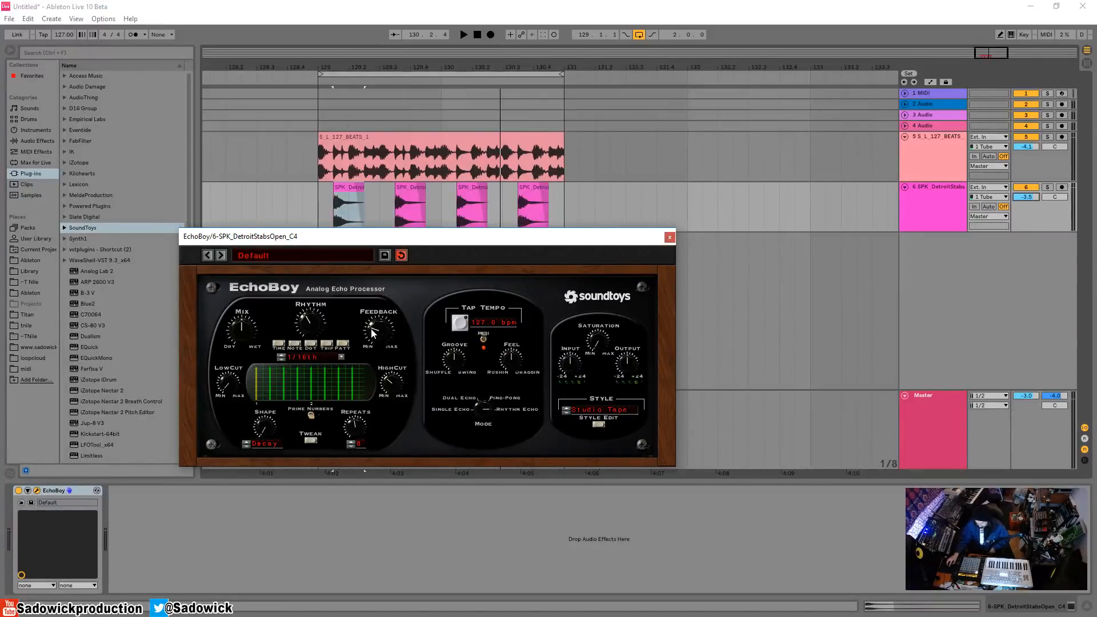
Turn the Feedback down to minimum, set the Rhythm to 1/32nd and audition the result with the stab track soloed
mouse_move(374, 335)
mouse_down()
mouse_move(384, 370)
mouse_move(384, 346)
mouse_up()
drag(314, 324, 313, 335)
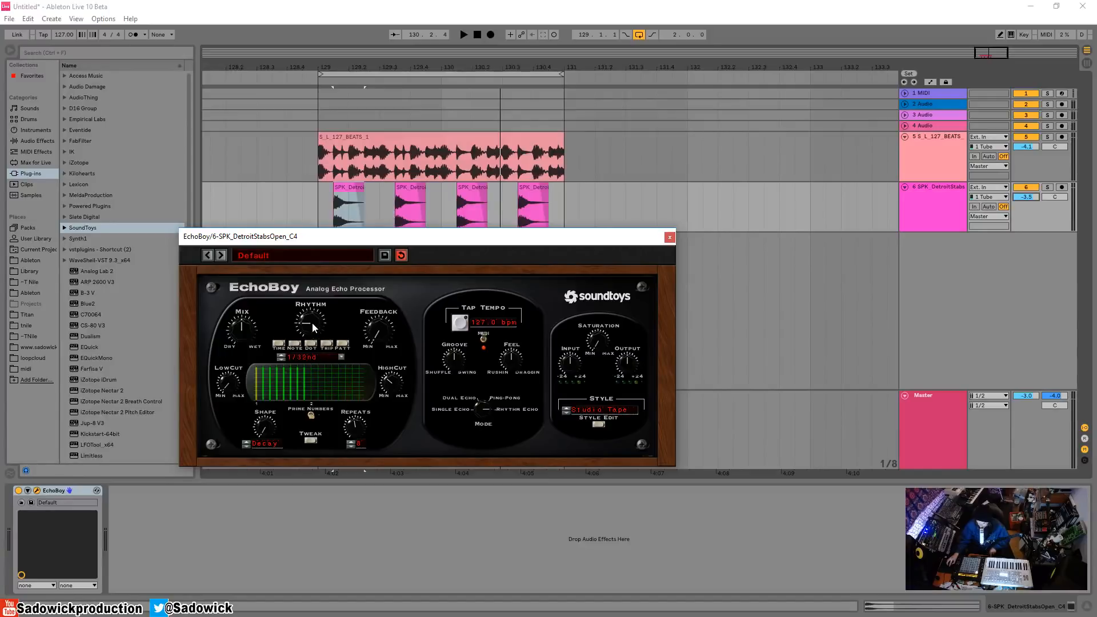
key(space)
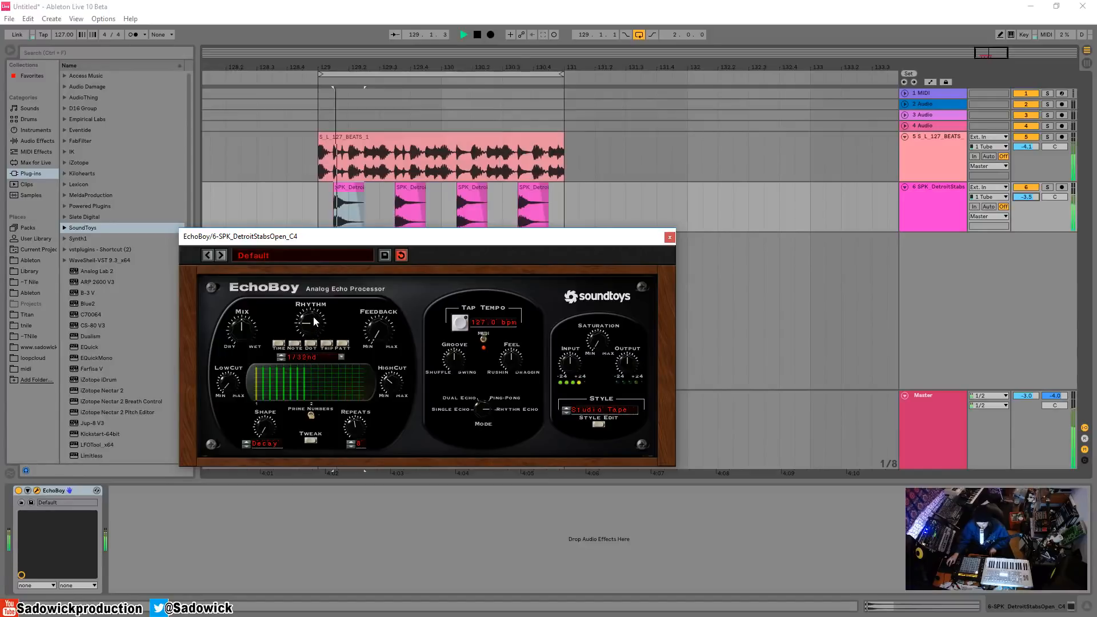
click(1046, 188)
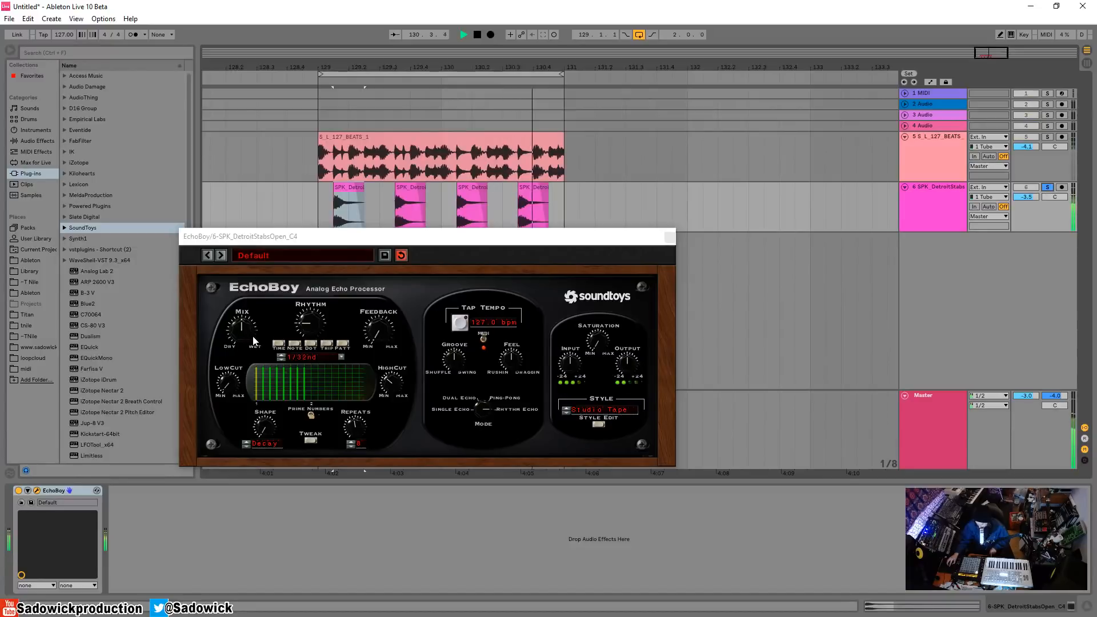
key(space)
Set the Rhythm to 1/16th and reduce the Repeats to 4 while the stabs play
drag(317, 324, 317, 309)
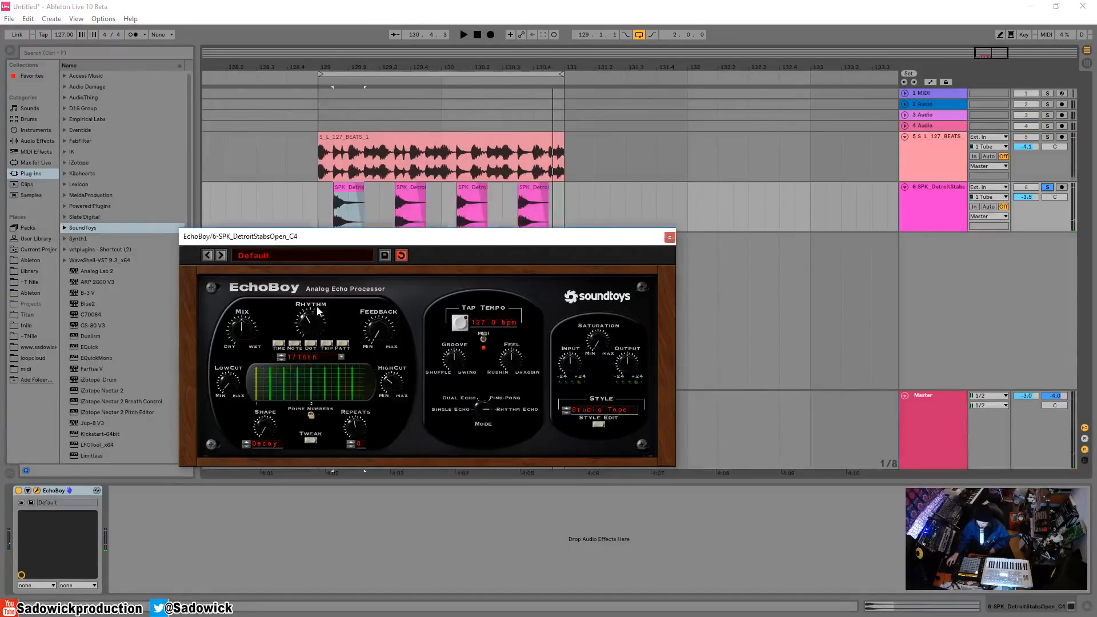
key(space)
mouse_move(356, 423)
mouse_down()
mouse_move(348, 443)
mouse_move(358, 435)
mouse_up()
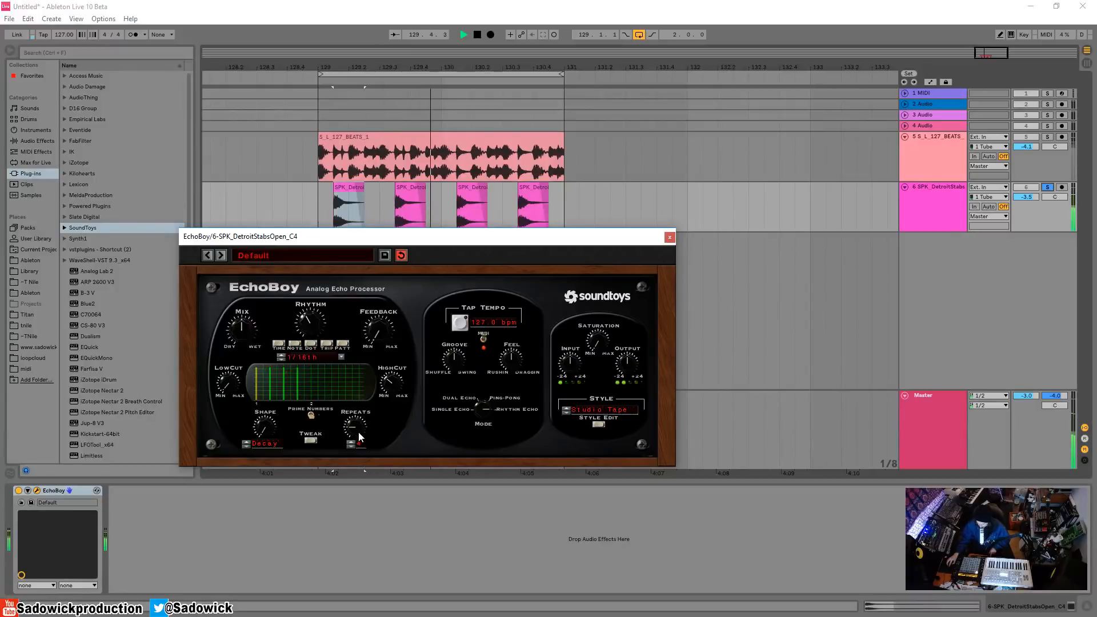
key(space)
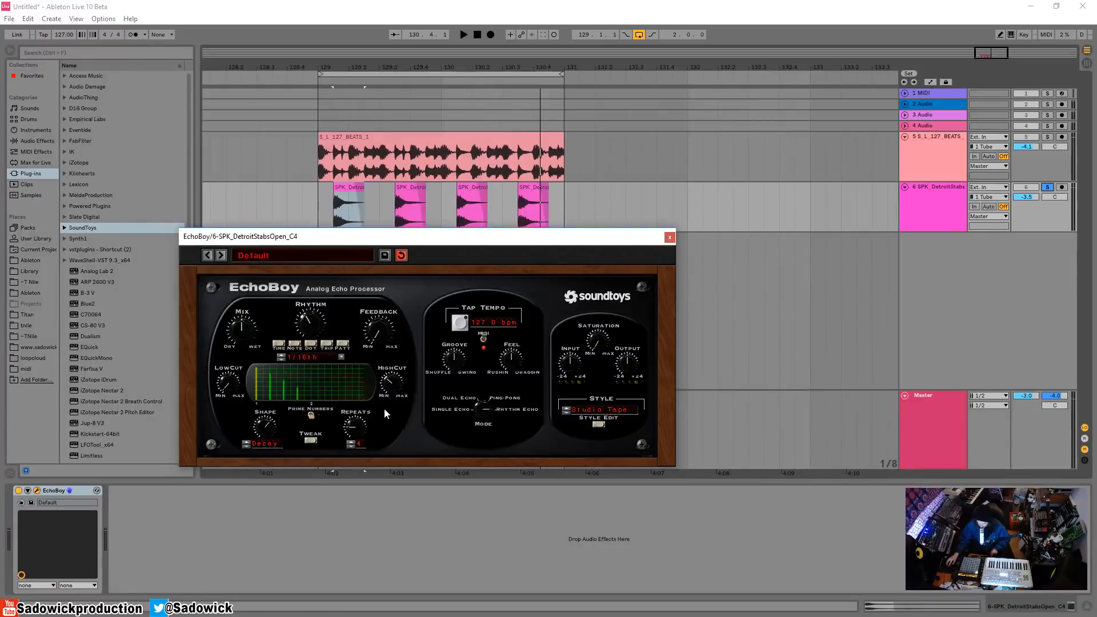
Set the echo Shape to Reverse and audition the soloed stabs
key(space)
click(267, 444)
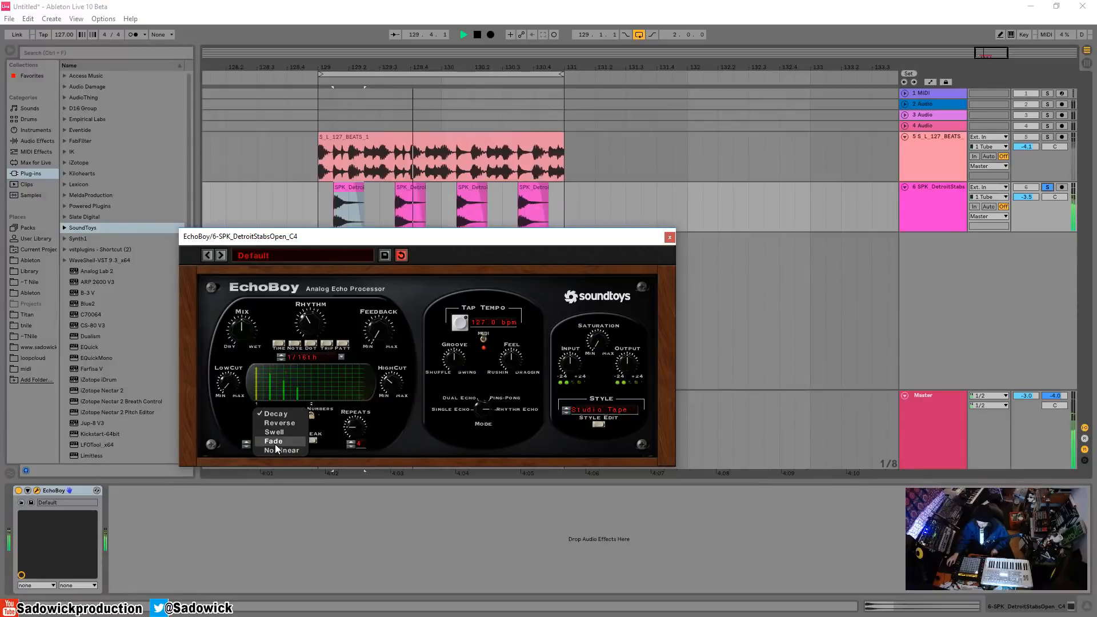
click(227, 424)
key(space)
click(268, 443)
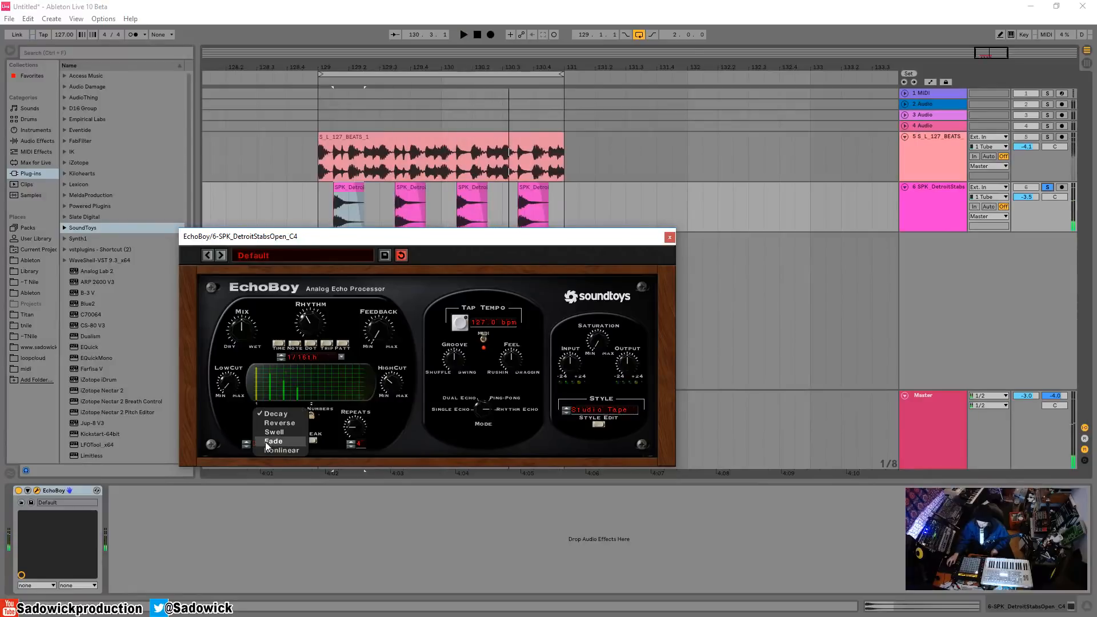
click(302, 423)
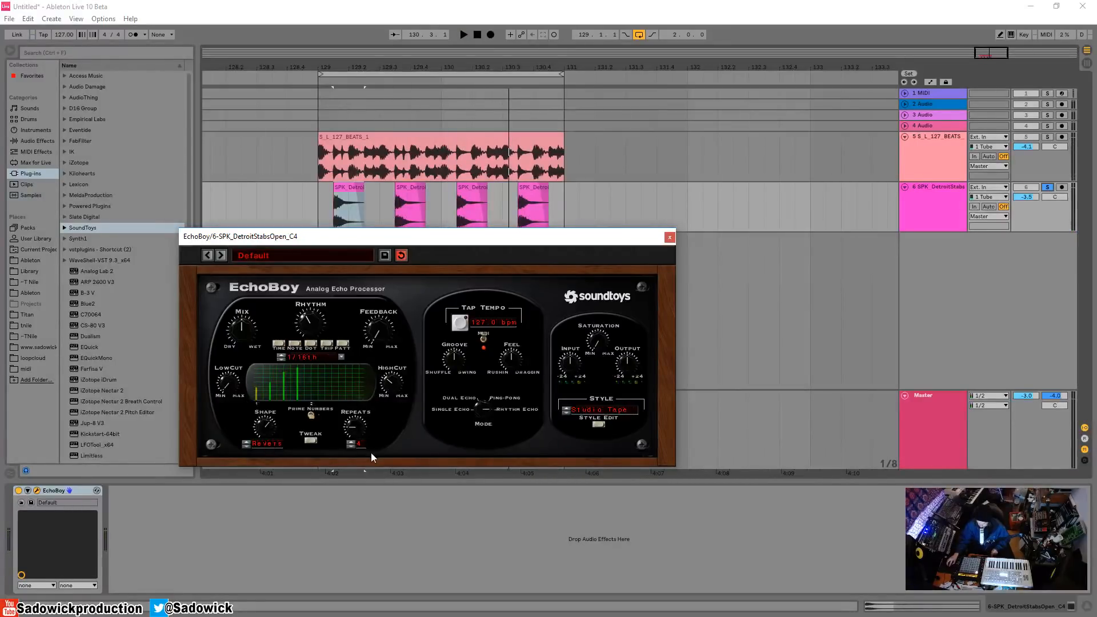
key(space)
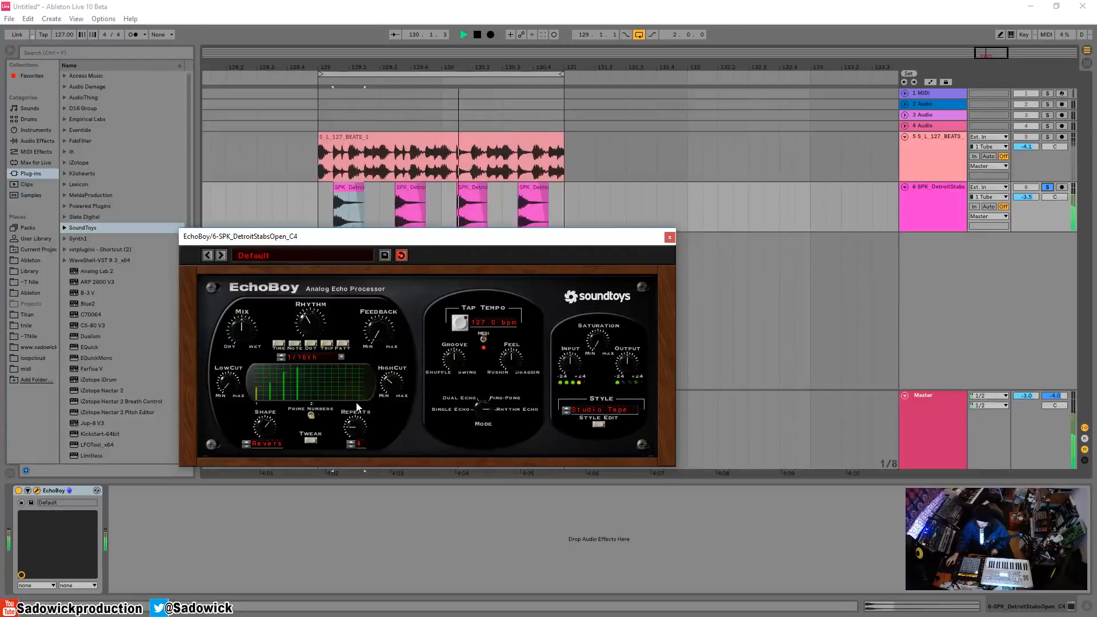
key(space)
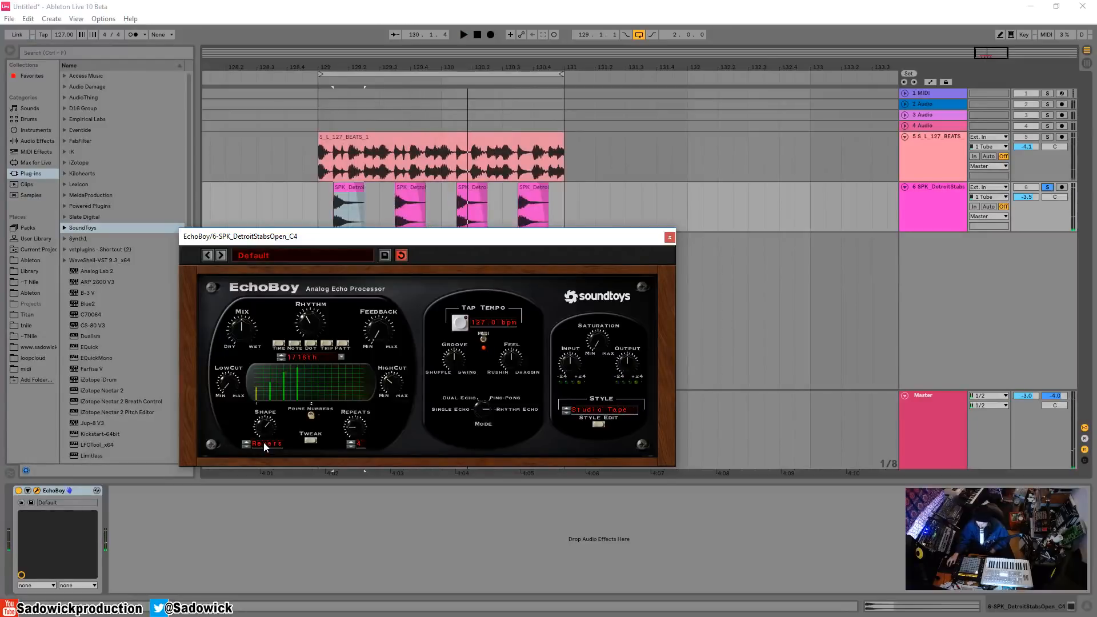
Set the echo Shape back to Decay and adjust the Shape amount
click(267, 444)
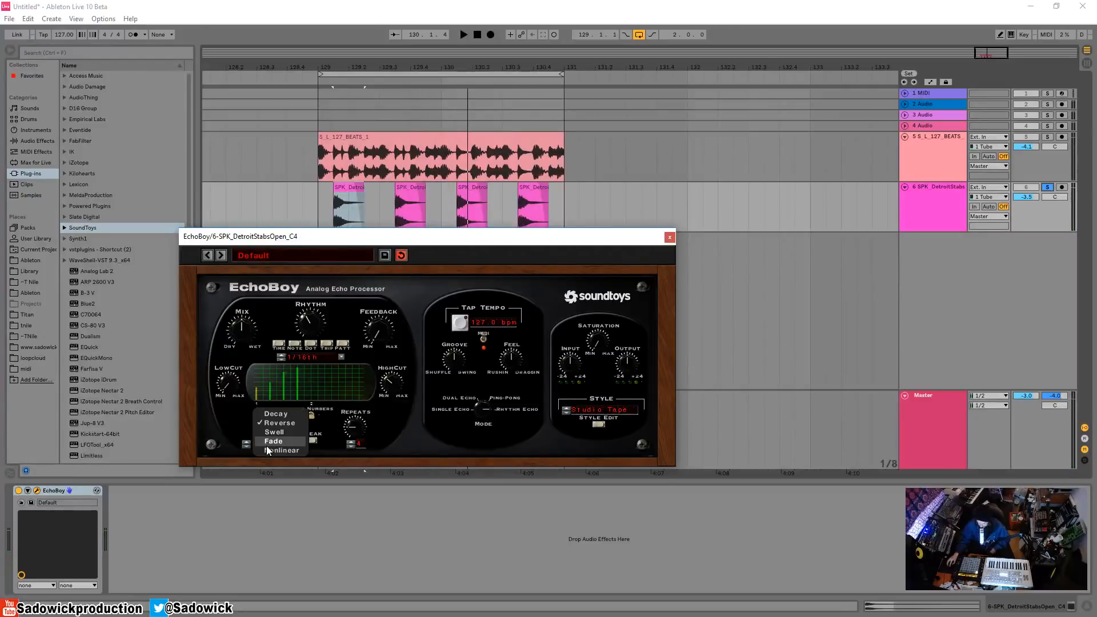
click(289, 415)
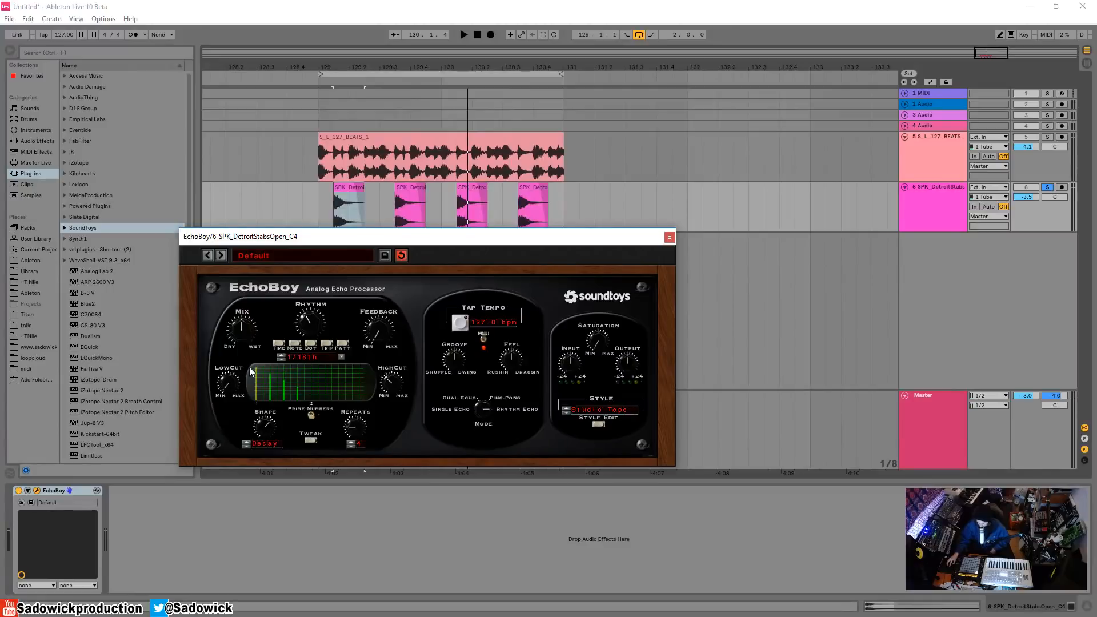
drag(263, 430, 264, 414)
click(317, 383)
click(304, 383)
Compare the Time and Note rhythm settings, and switch the rhythm echo to Pattern mode
click(282, 357)
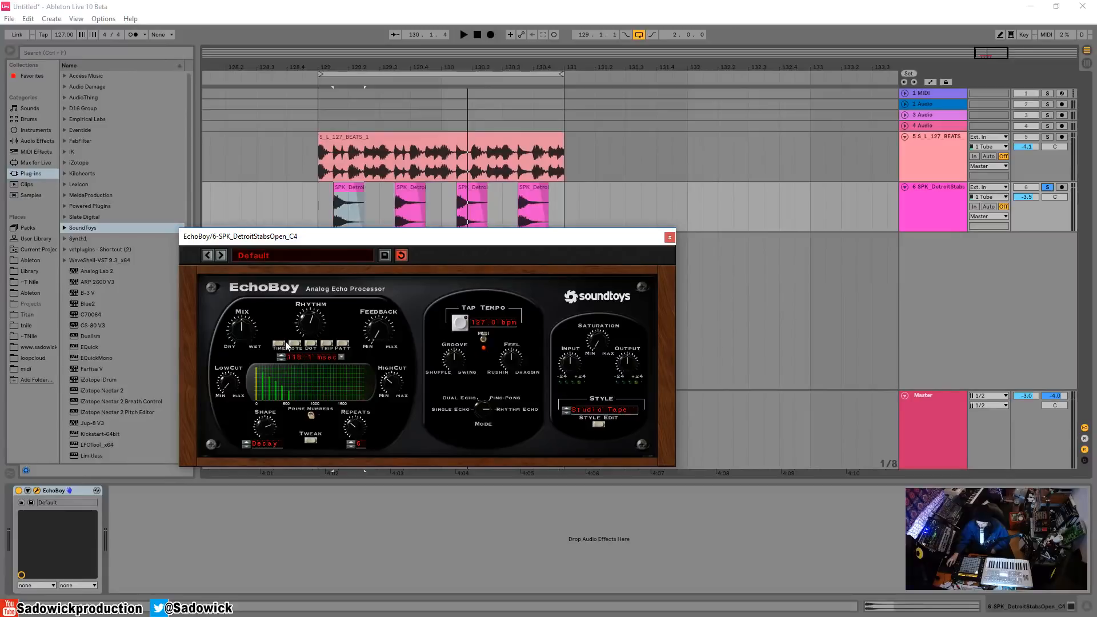
click(294, 345)
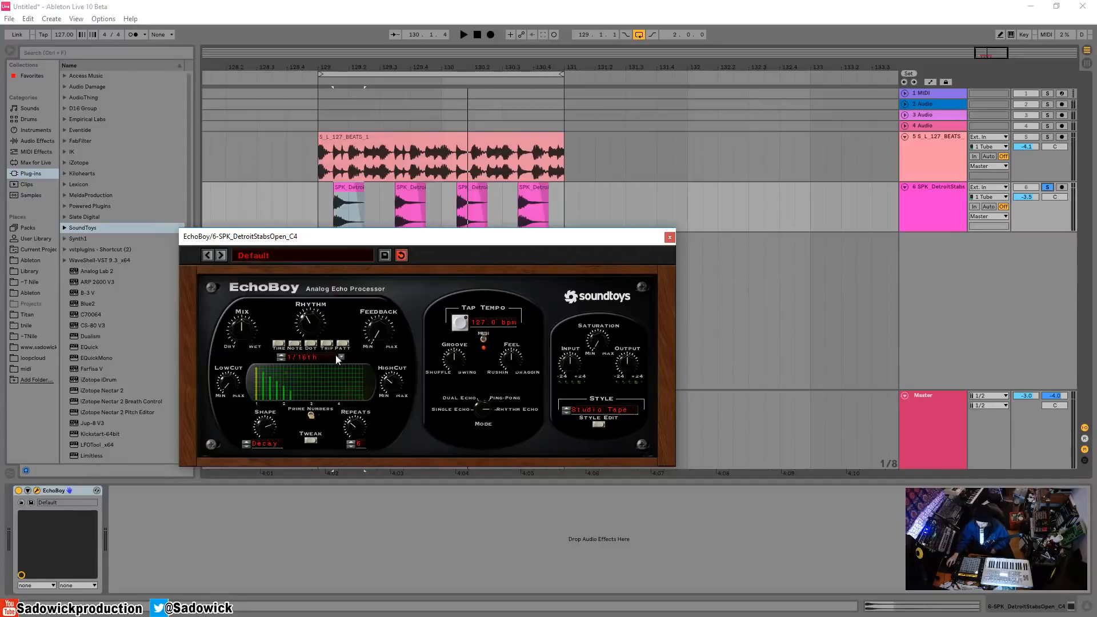
click(342, 344)
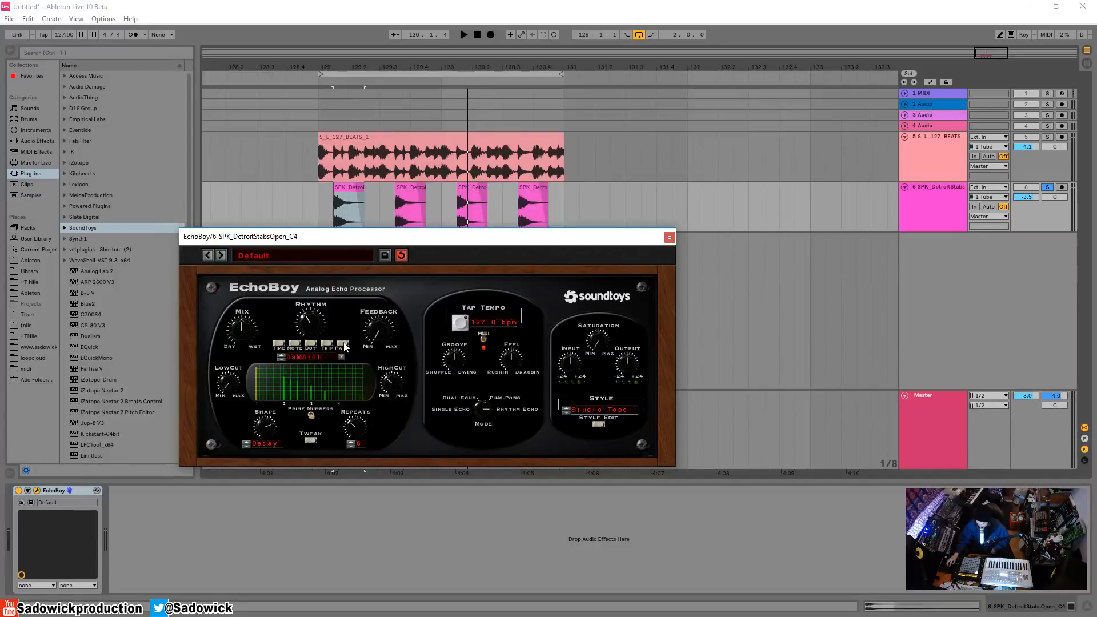
Browse the preset rhythm patterns, adjust the Repeats on a multi-bar pattern and select the Default pattern
click(281, 359)
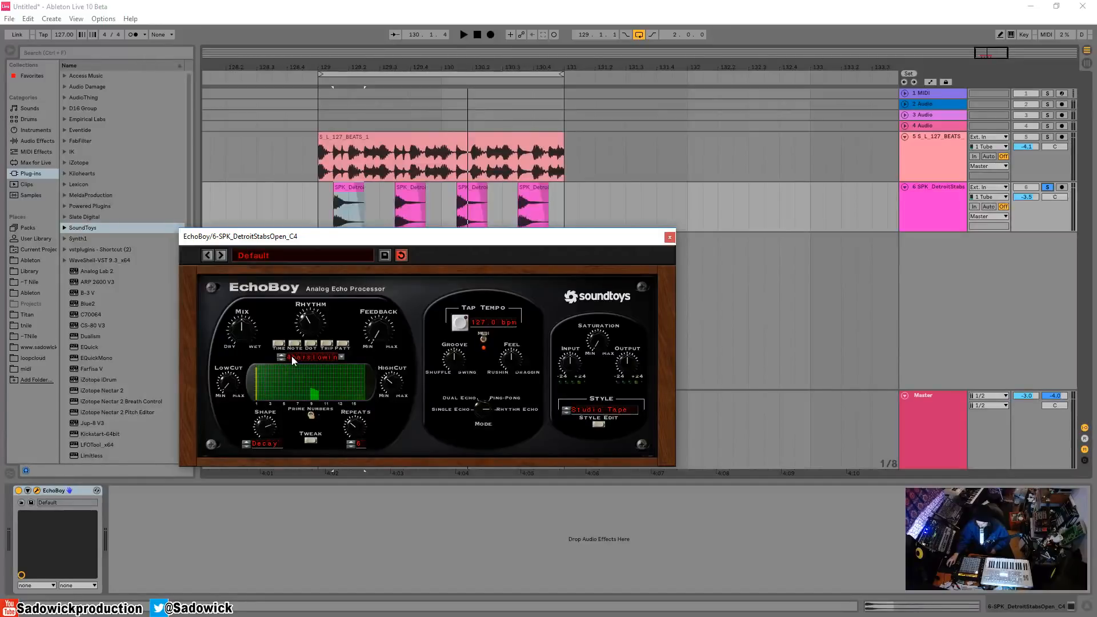
click(282, 357)
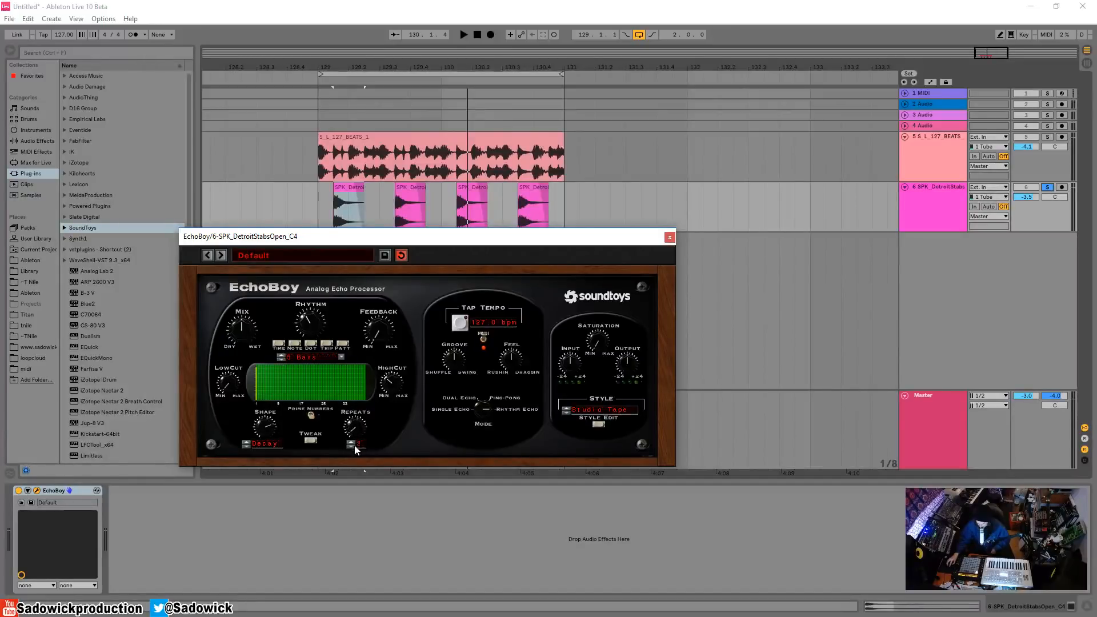
click(353, 445)
click(352, 444)
click(352, 445)
click(281, 357)
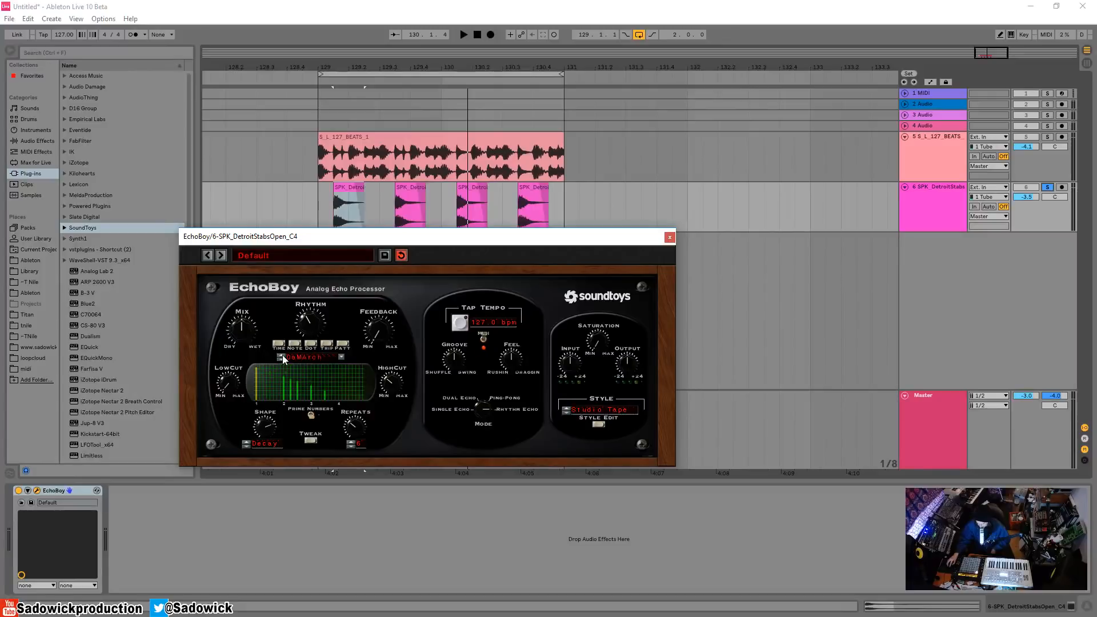
click(282, 355)
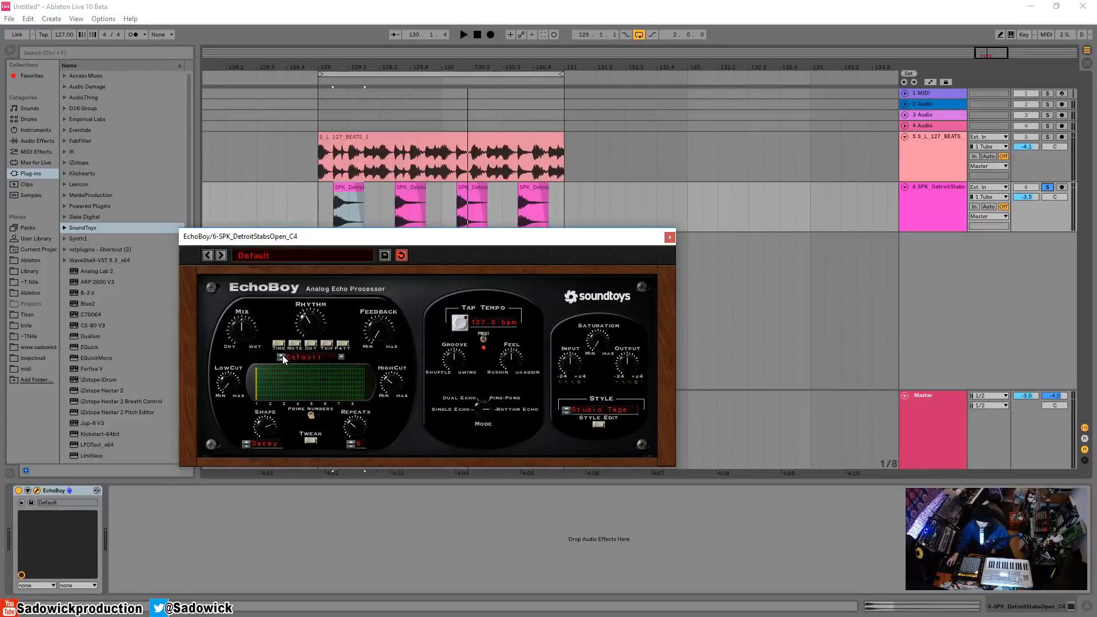
Draw several echo hits of differing levels into the Default pattern's grid and audition the custom beat on the stabs
click(271, 385)
drag(297, 381, 289, 379)
key(space)
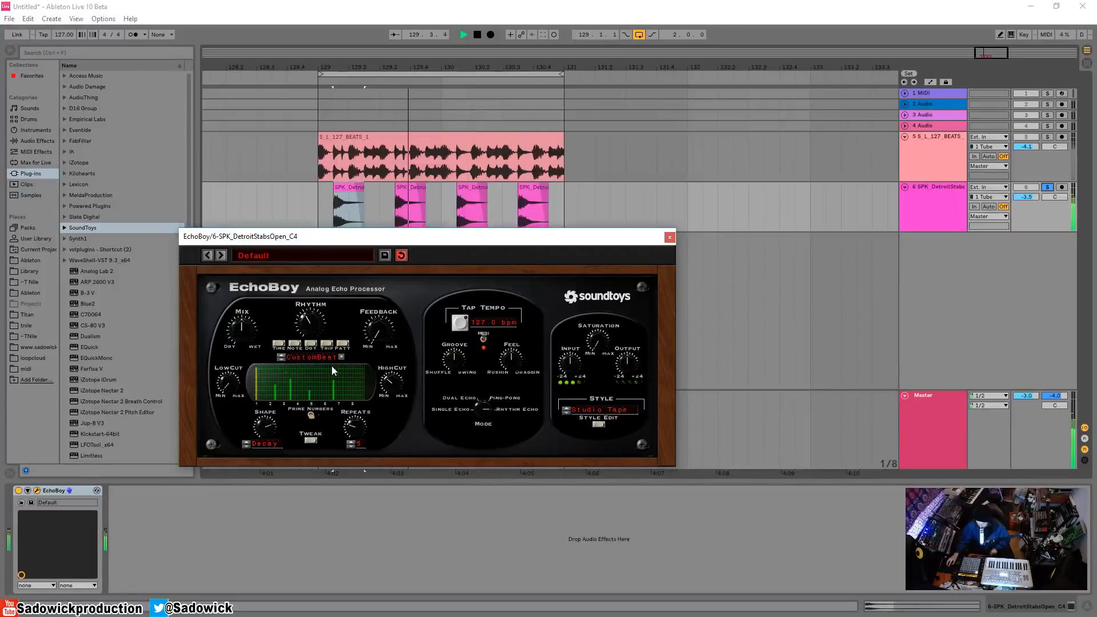
key(space)
Add two early echo hits to the custom pattern, lower the hit next to them and reduce the Repeats
click(265, 381)
click(278, 381)
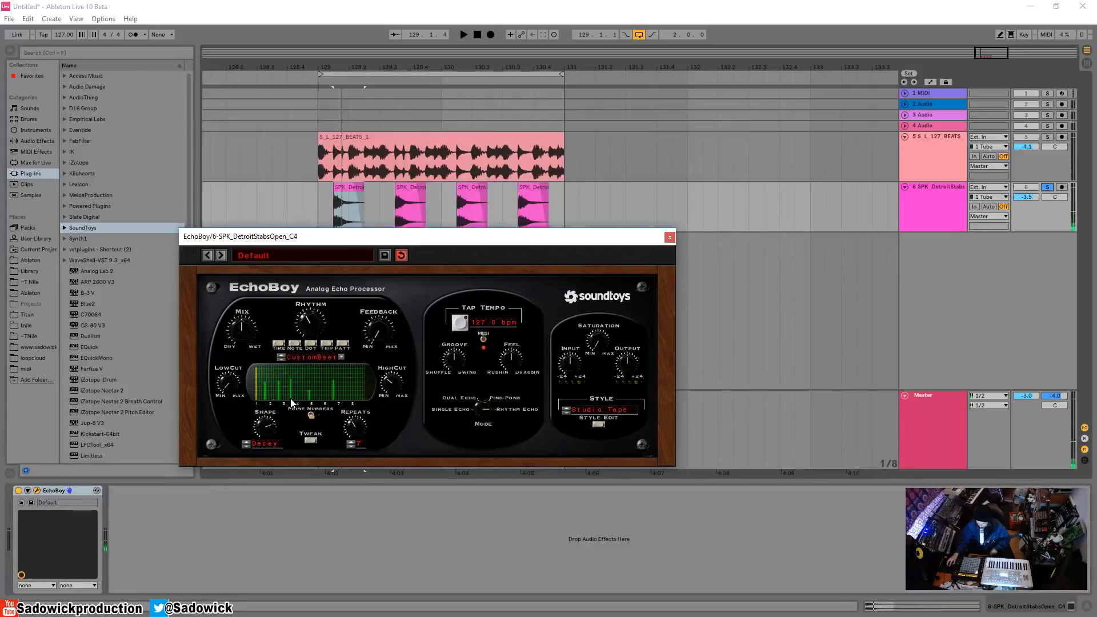
drag(291, 400, 289, 400)
drag(357, 437, 359, 438)
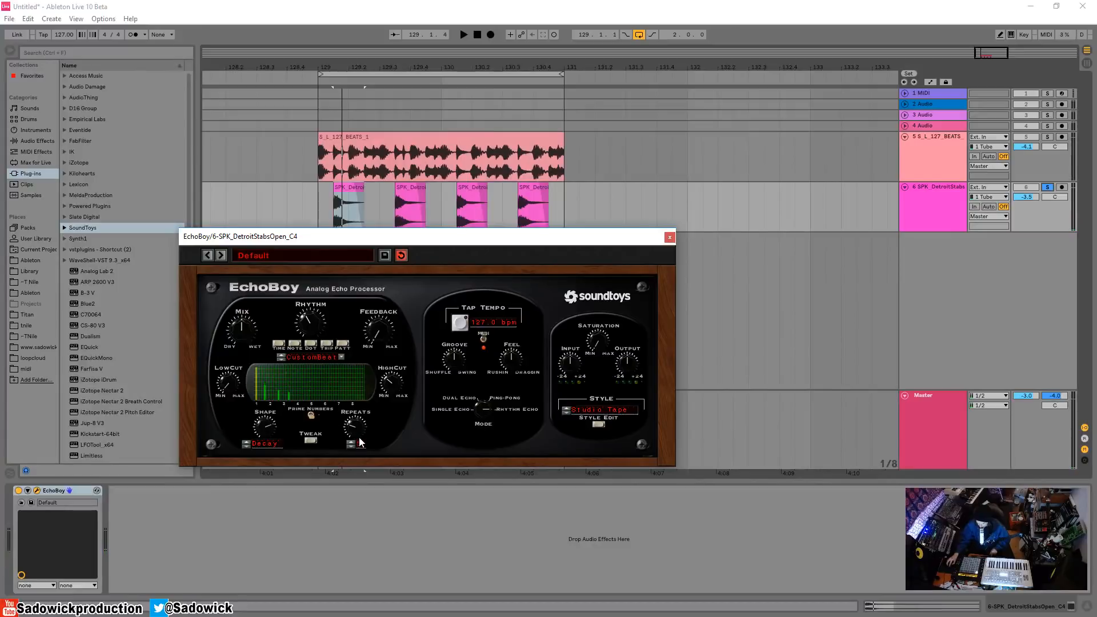
Raise the hit near beat 3, set further hits in the custom pattern's early beats and audition the rhythm on the stabs
click(285, 373)
click(300, 386)
key(space)
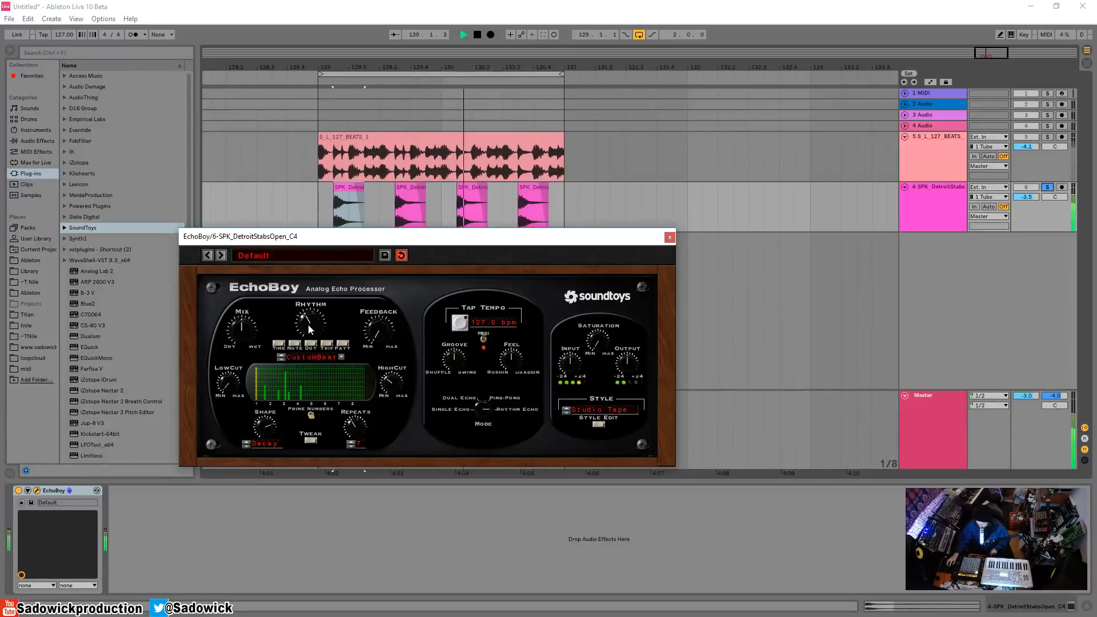
key(space)
click(263, 377)
click(267, 390)
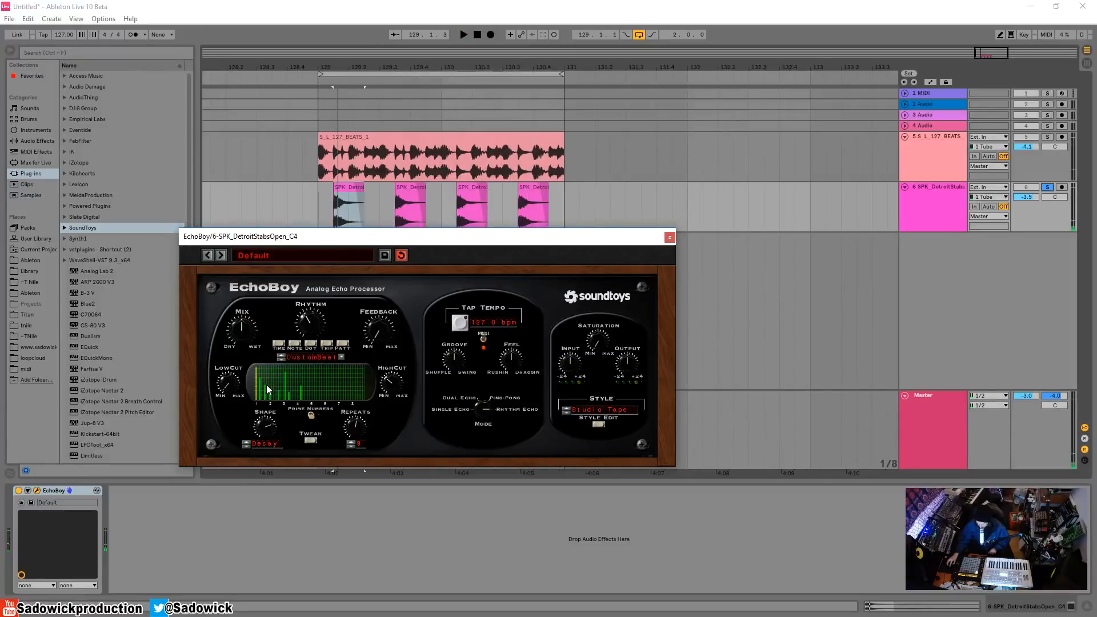
Audition the custom pattern on its 4-beat grid and adjust the level of the tall hit just before beat 3
click(282, 358)
key(space)
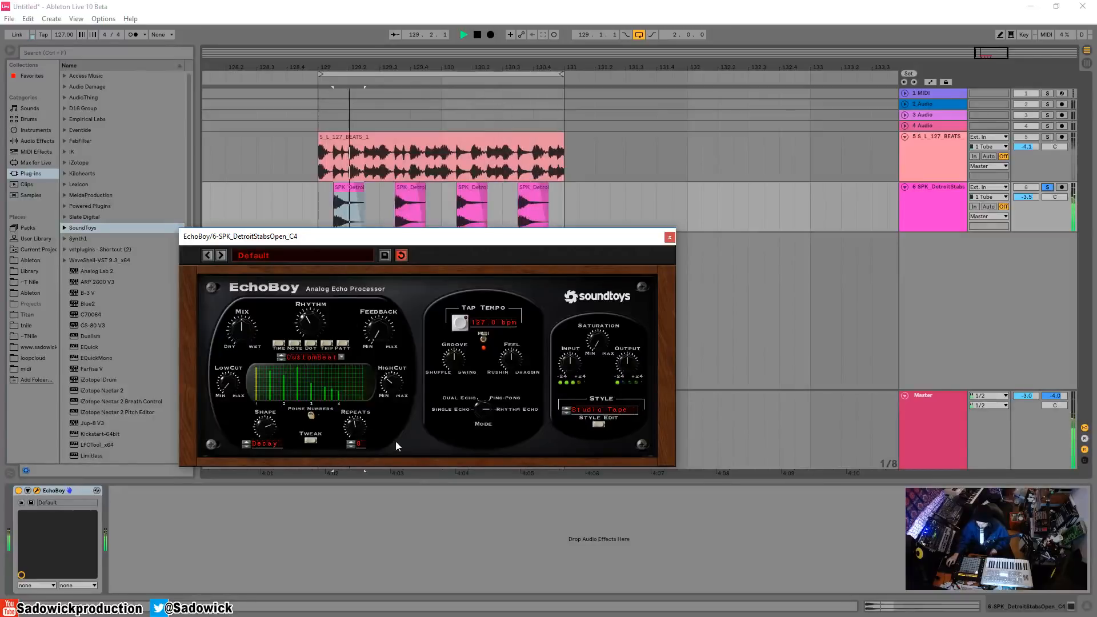
click(305, 370)
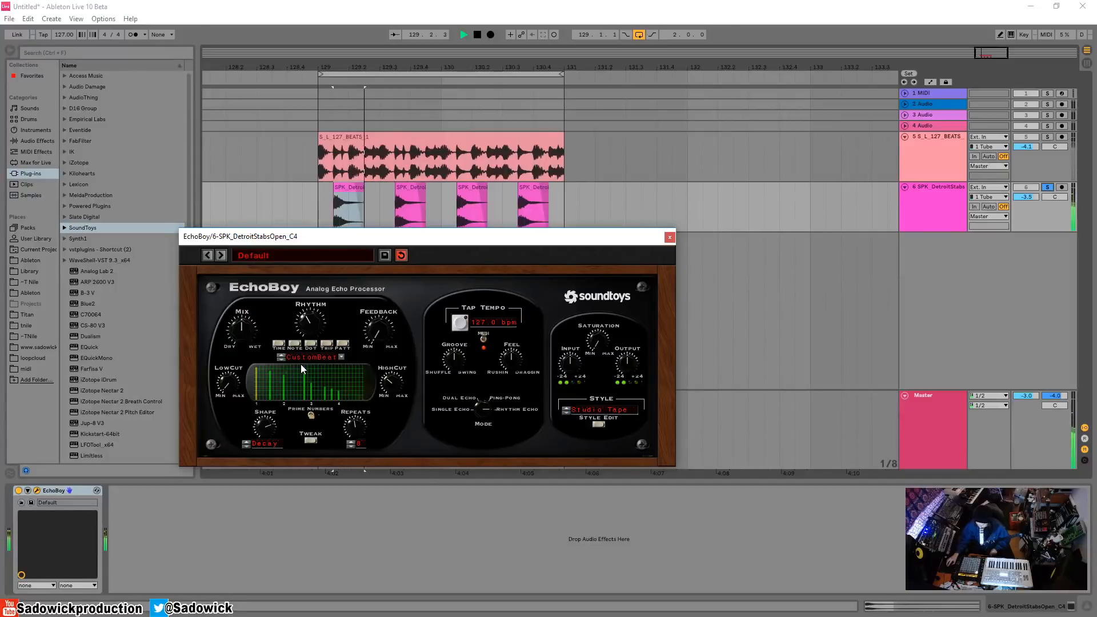
key(space)
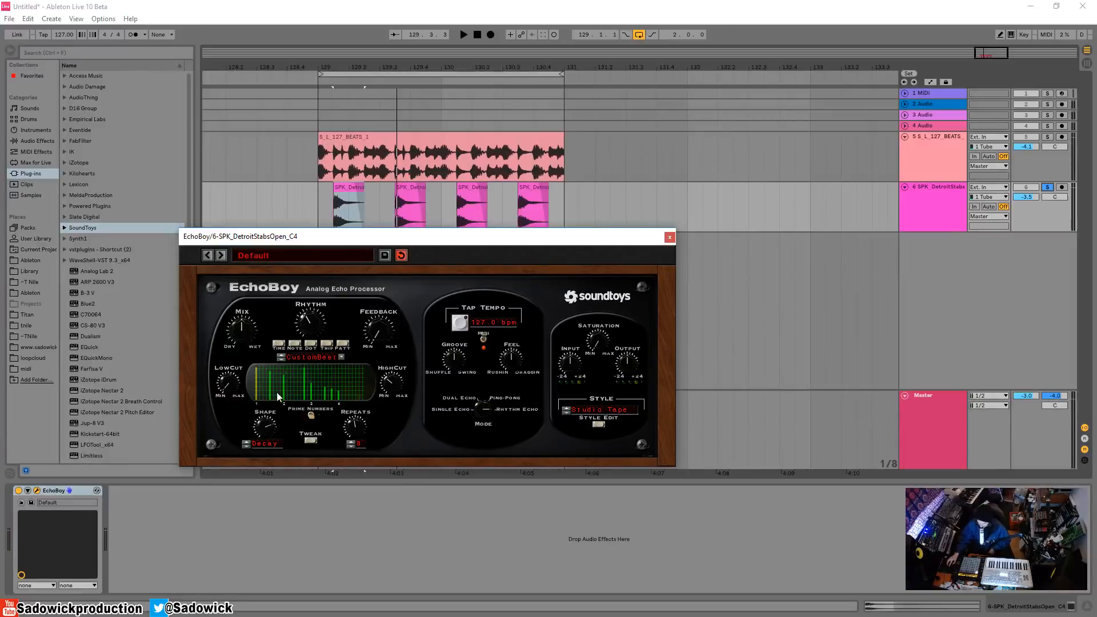
Show the rhythm echo's tweak settings and switch the echo mode to Dual Echo
click(310, 440)
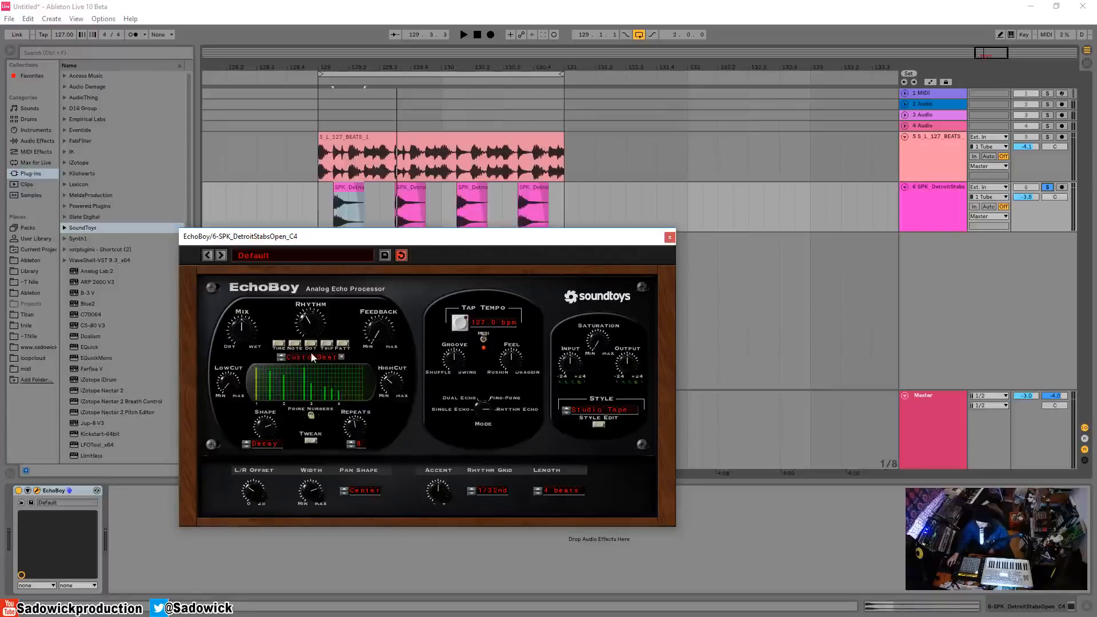
click(293, 345)
click(480, 407)
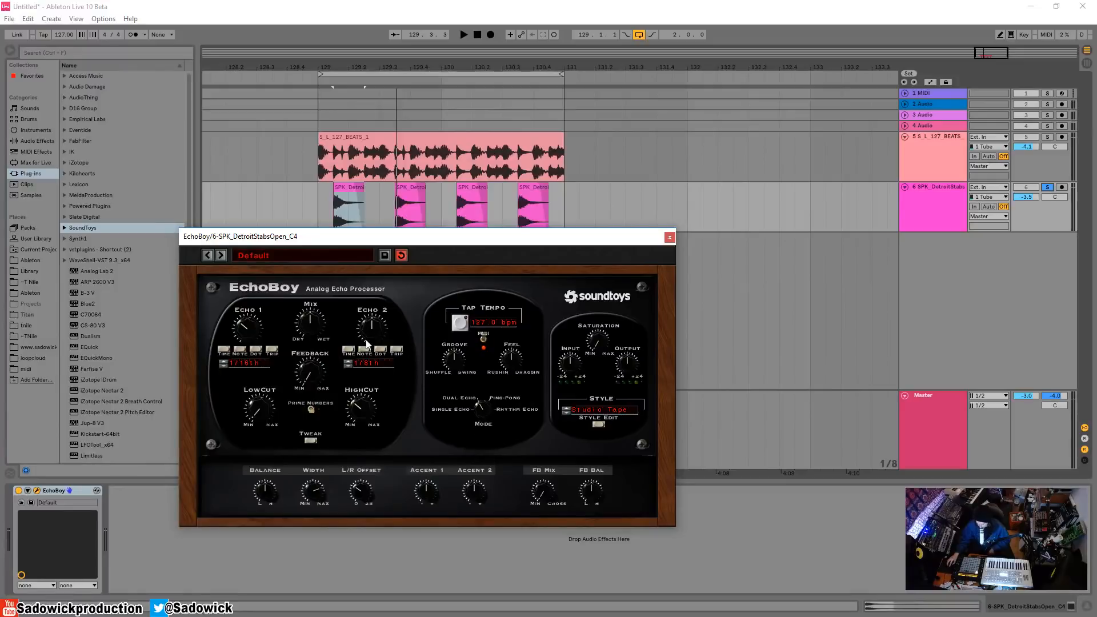
Audition the dual echo on the stabs and hide its tweak settings
key(space)
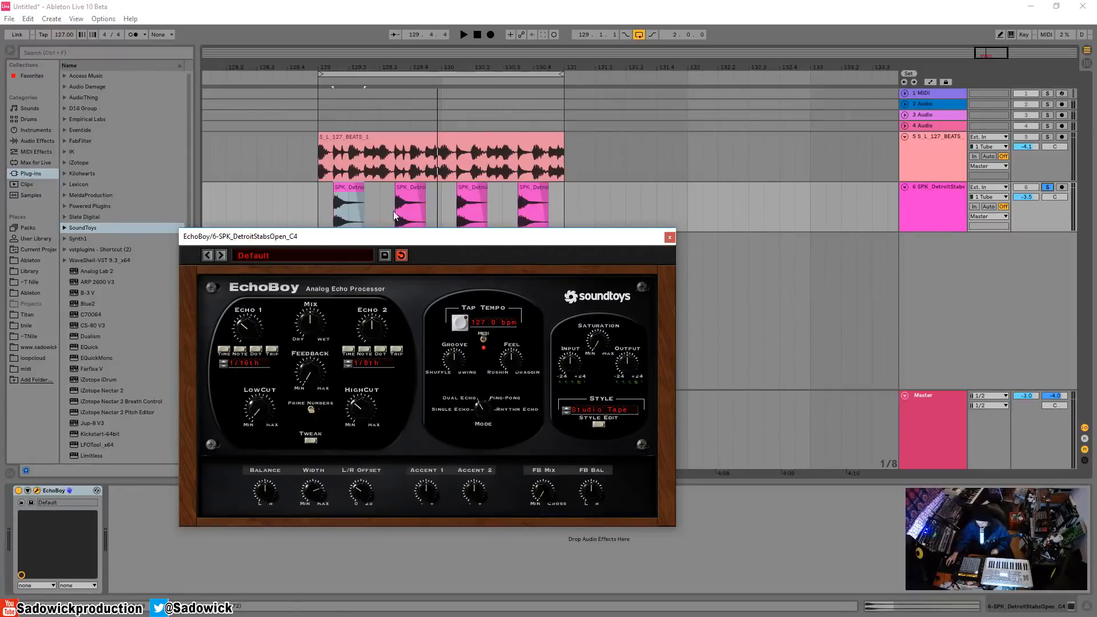
drag(386, 243, 386, 249)
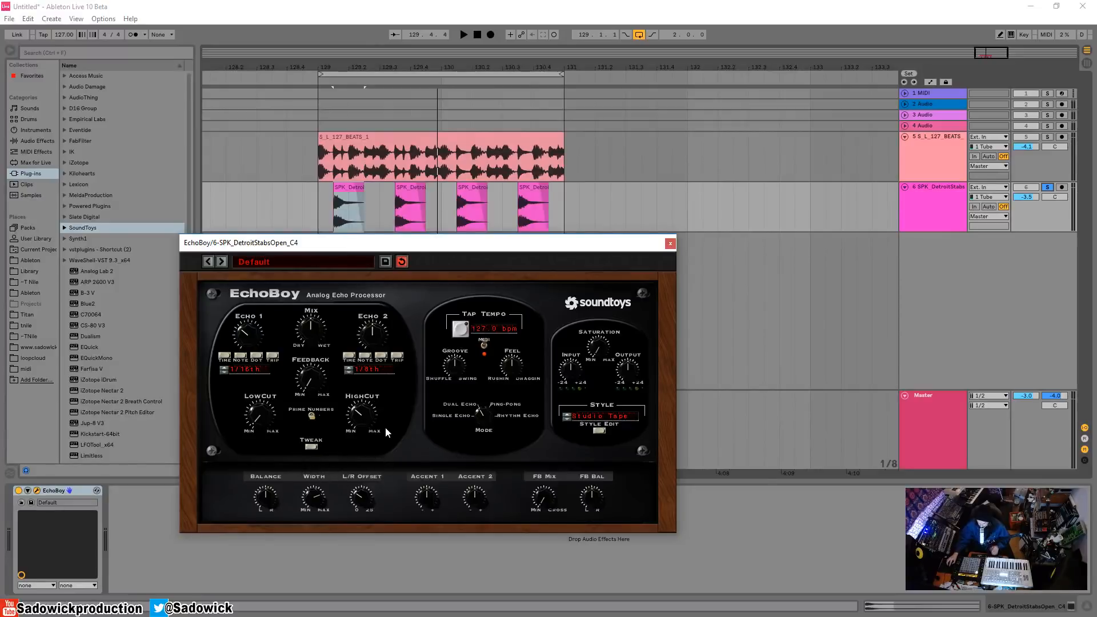
click(311, 447)
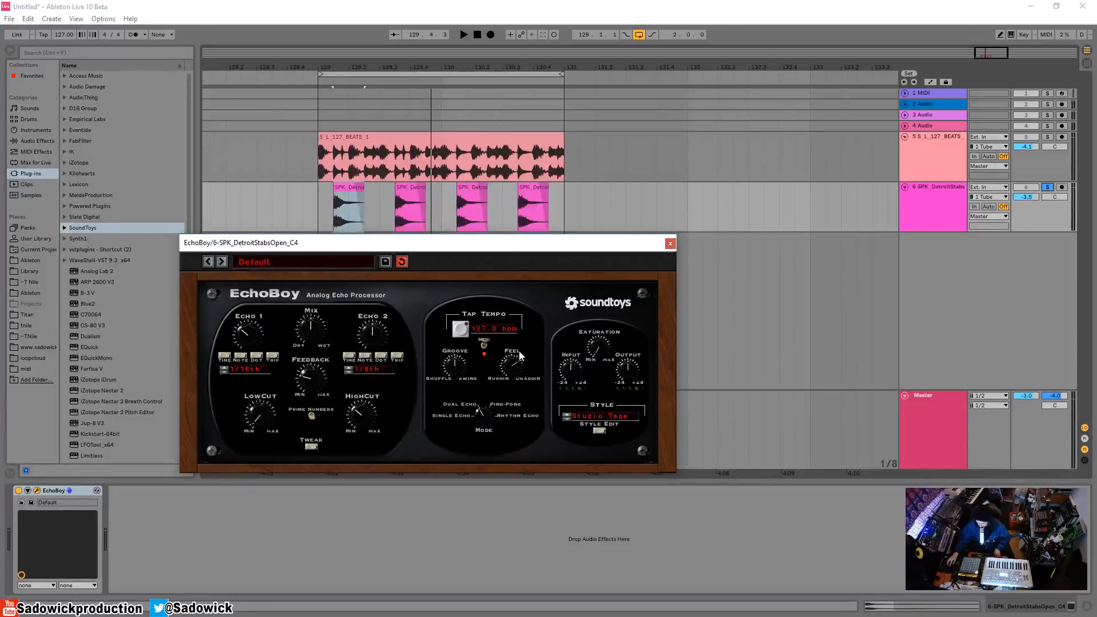
Audition the dual echo with different Feel settings and with the Groove turned toward Shuffle, then return both to center
key(space)
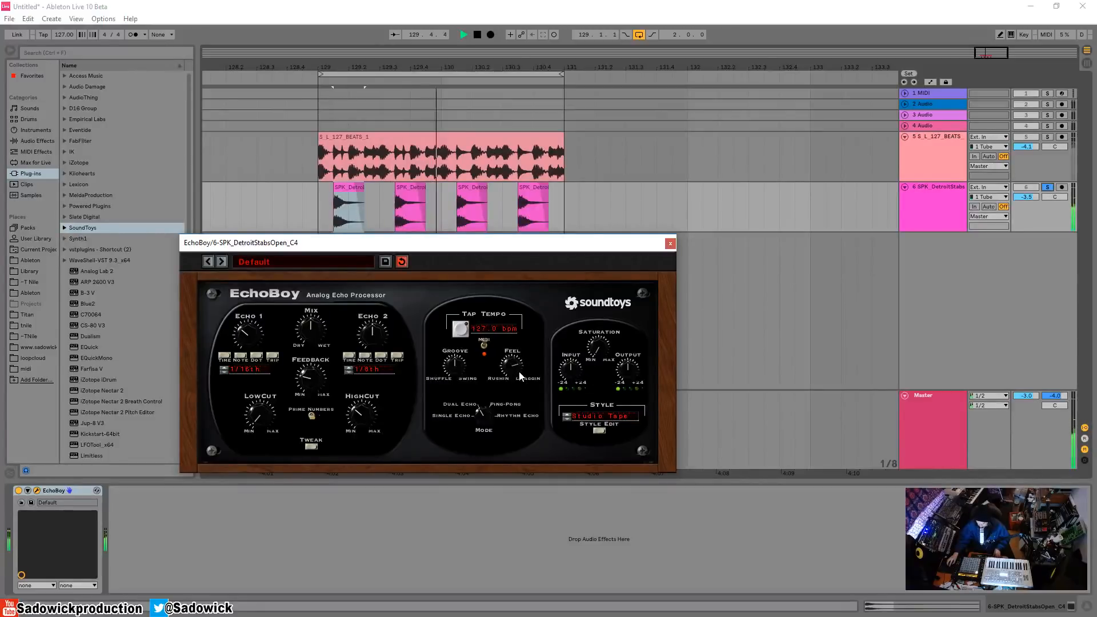
key(space)
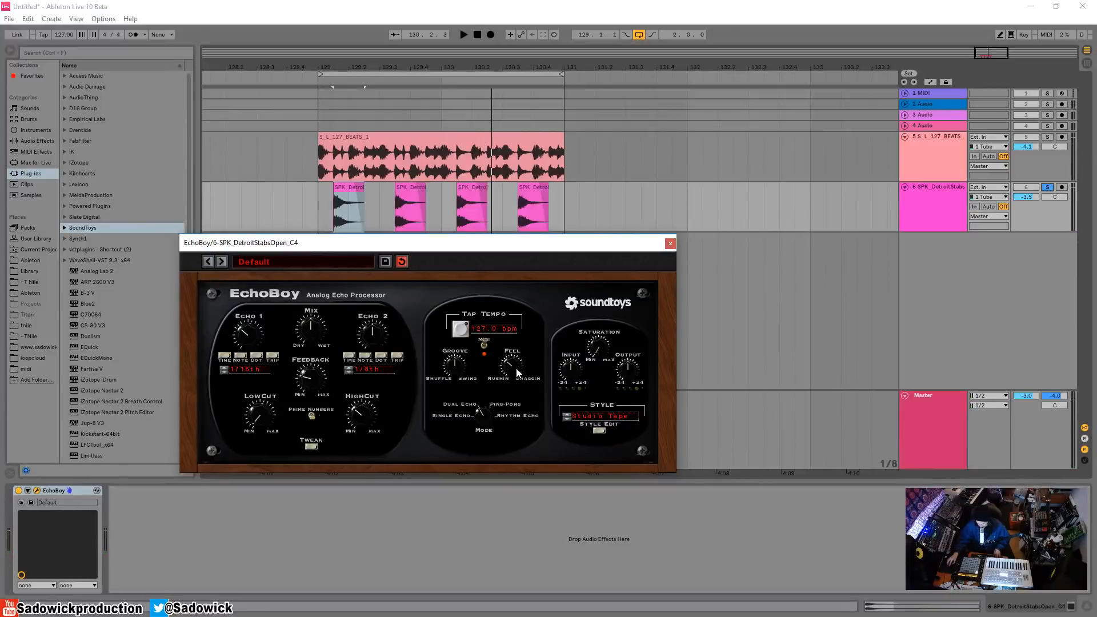
key(space)
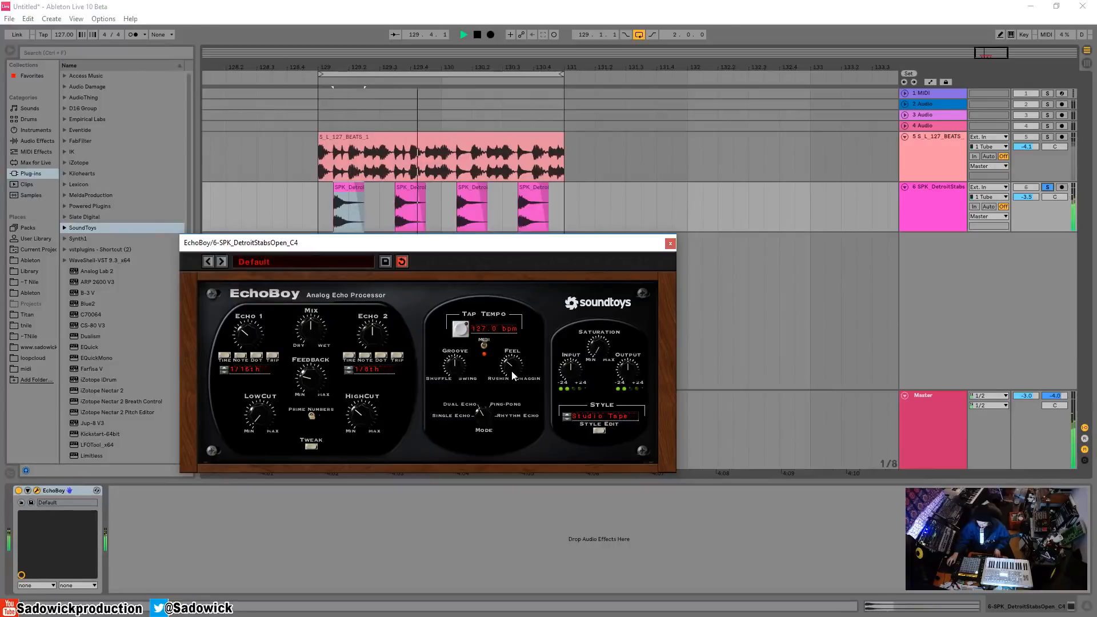
key(space)
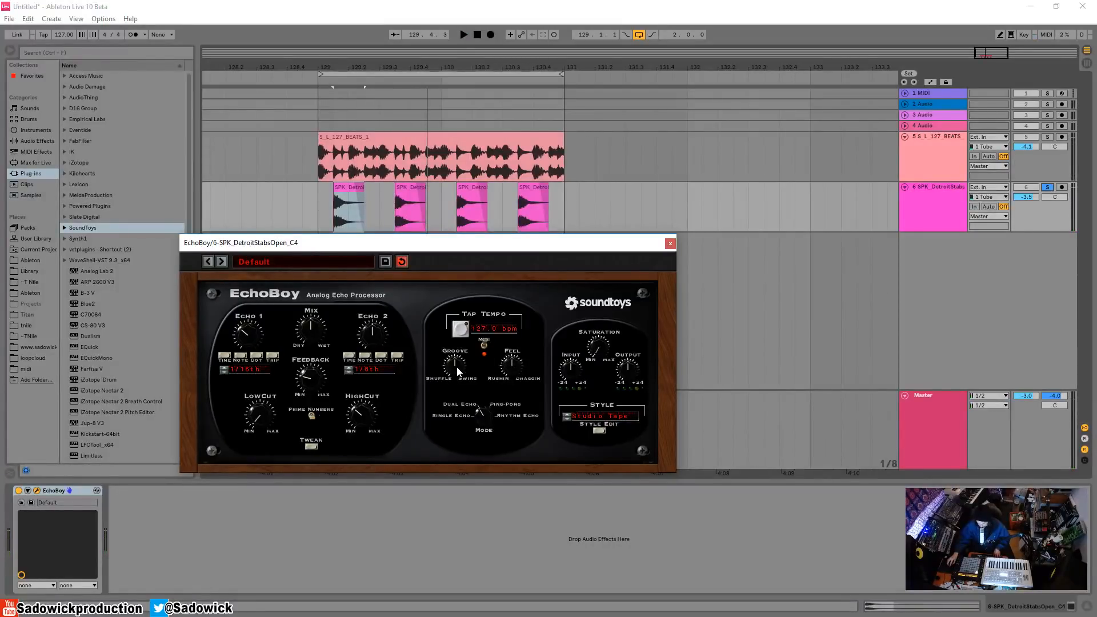
key(space)
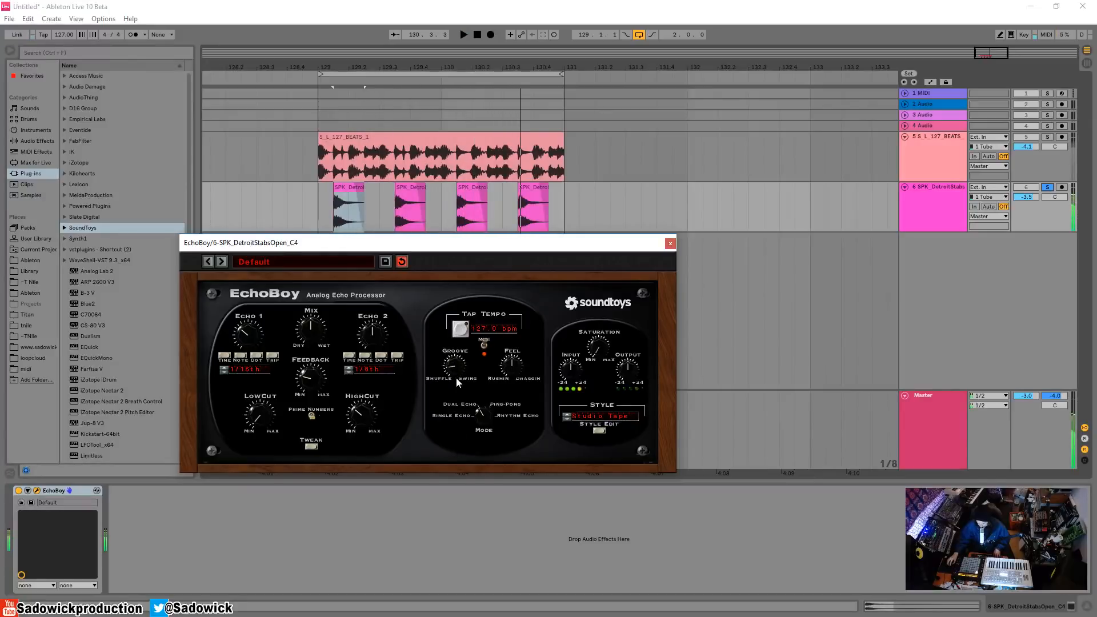
key(space)
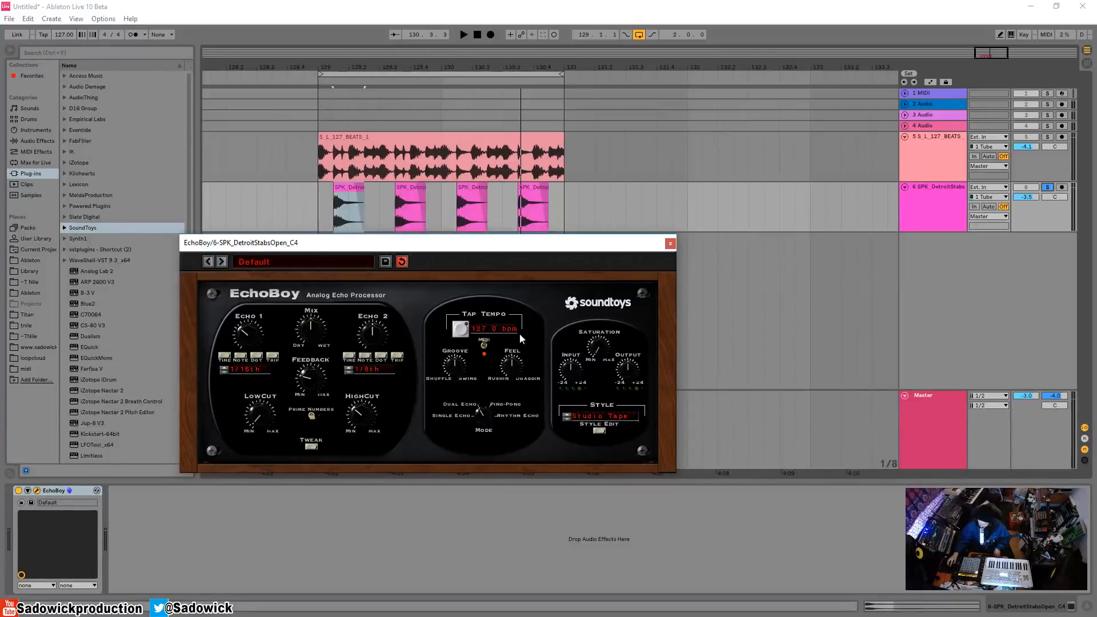
Unlink the echo from the MIDI tempo, tap in a free tempo, audition it and restore the MIDI sync
drag(63, 35, 63, 35)
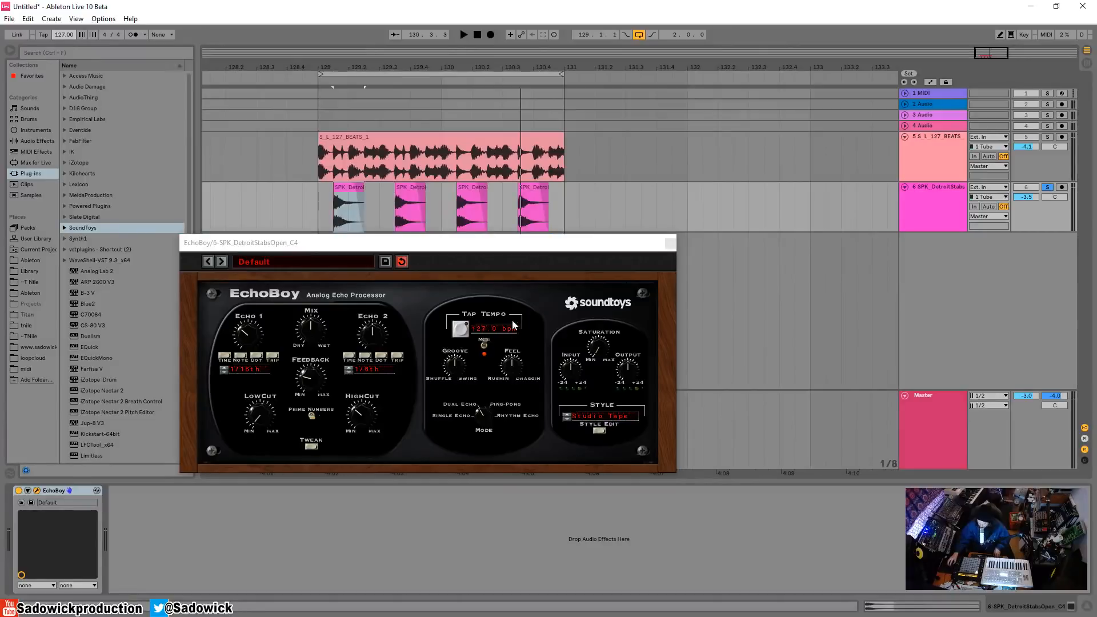
click(486, 346)
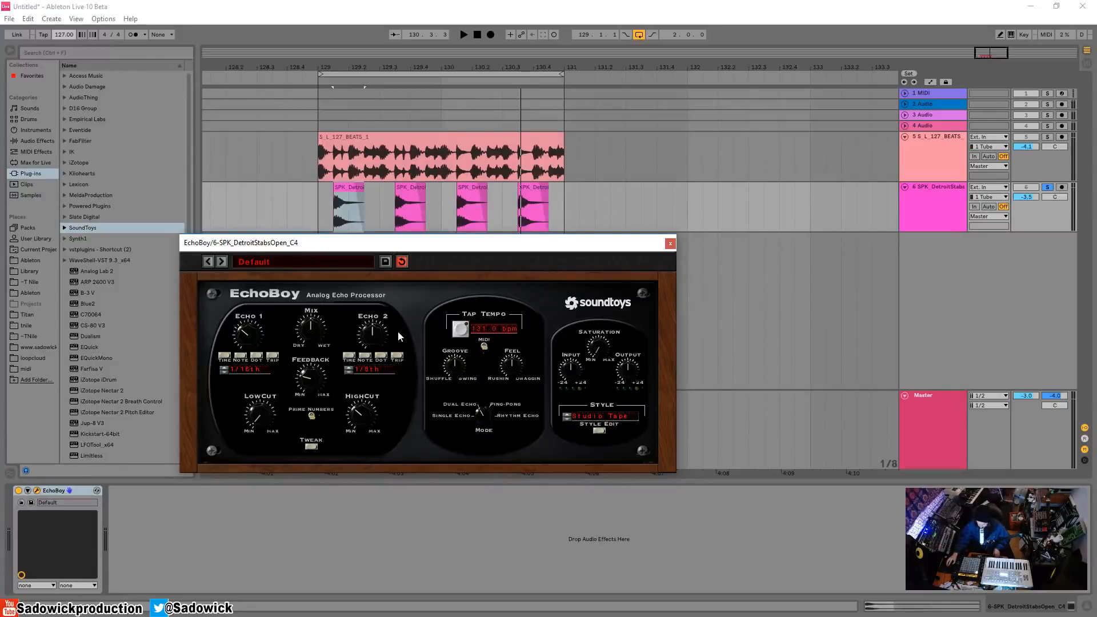
click(461, 329)
click(461, 330)
key(space)
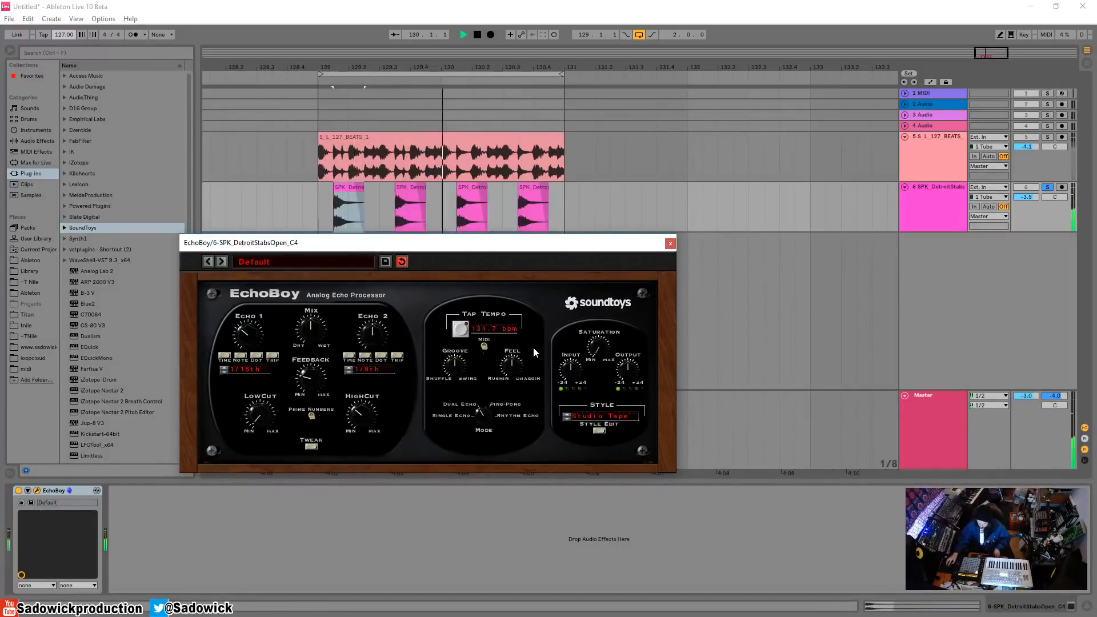
key(space)
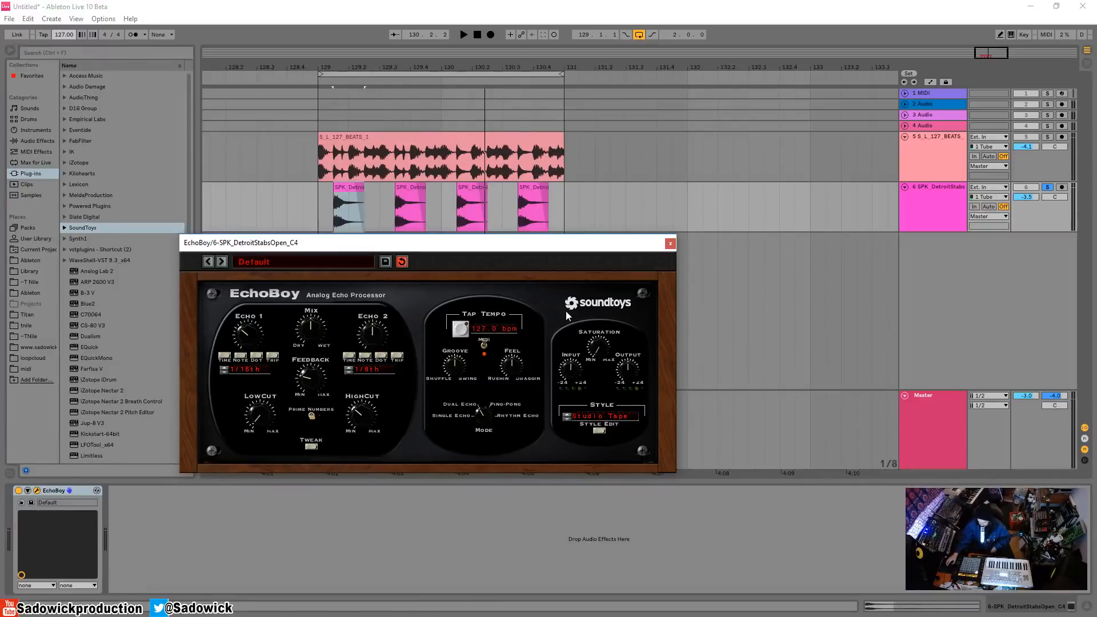
Move the EchoBoy window up slightly and audition the dual echo before and after adjusting the High Cut
drag(506, 247, 494, 233)
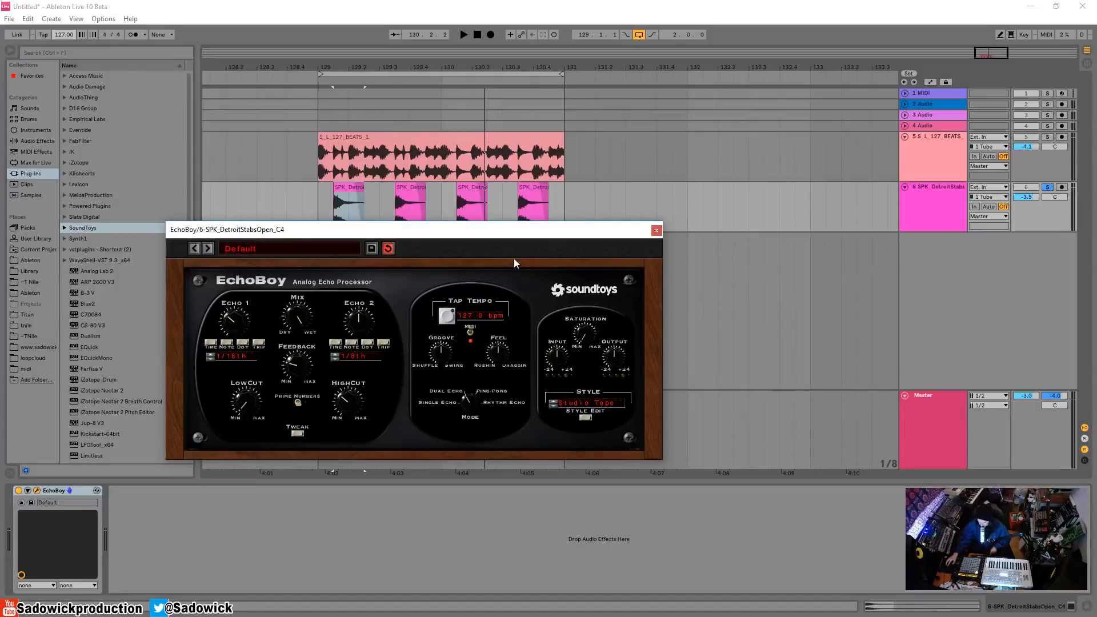
key(space)
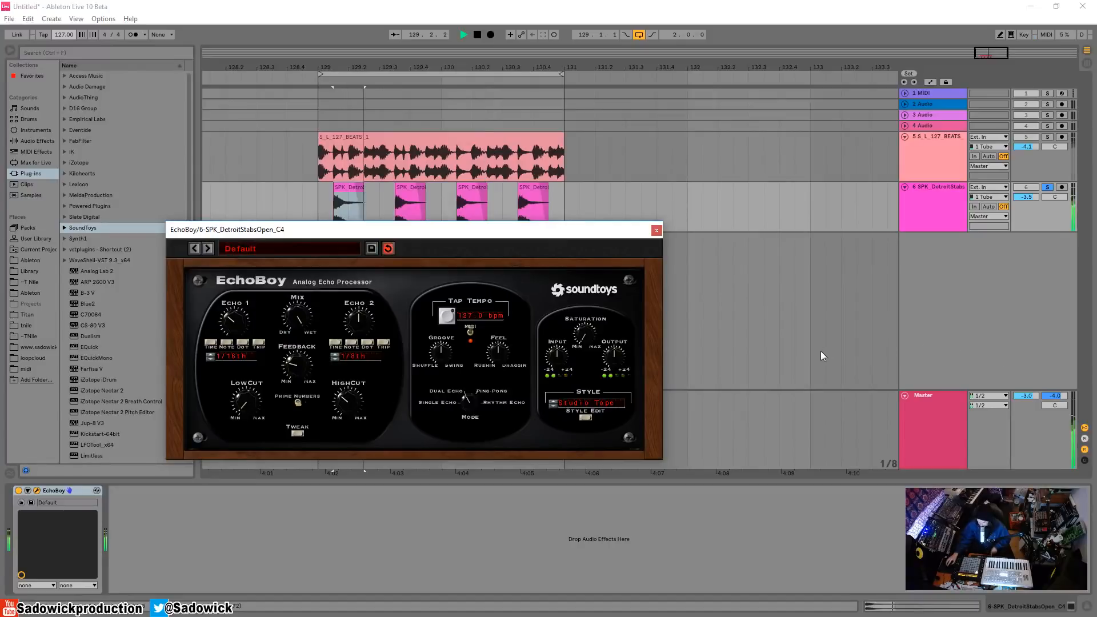
key(space)
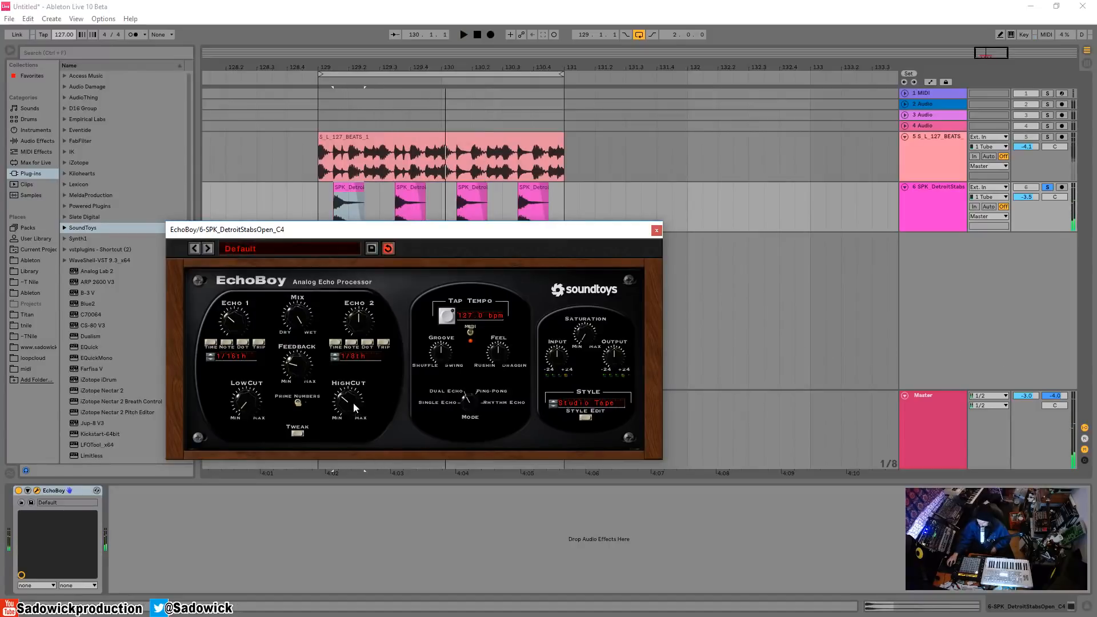
key(space)
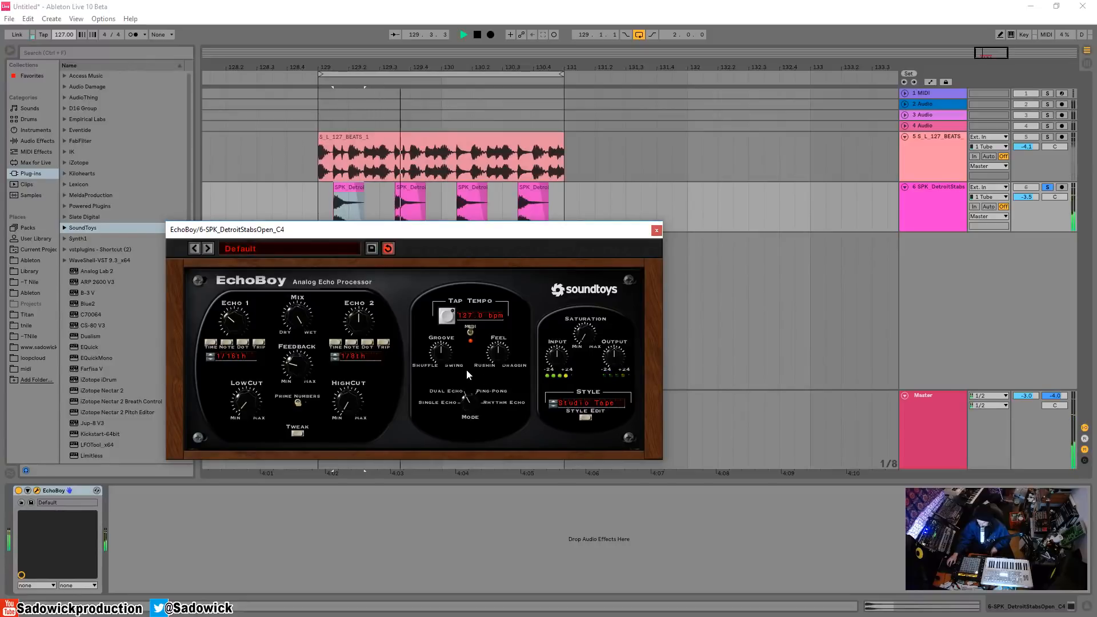
key(space)
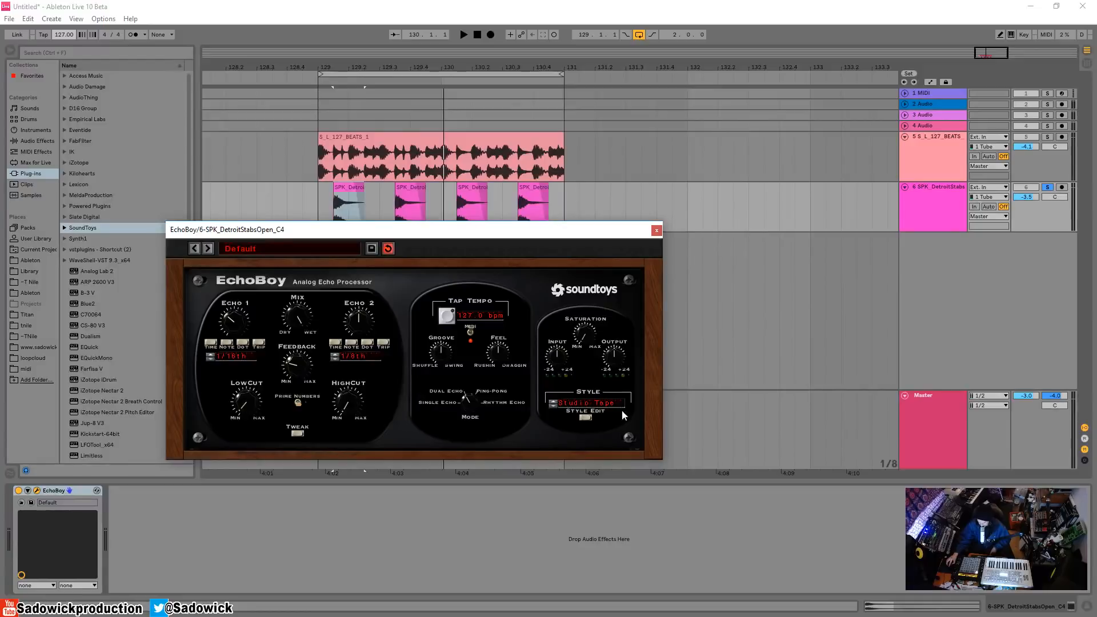
Set the echo style to EchoPlex, audition it, and step onward through the styles to Tube Tape
click(583, 402)
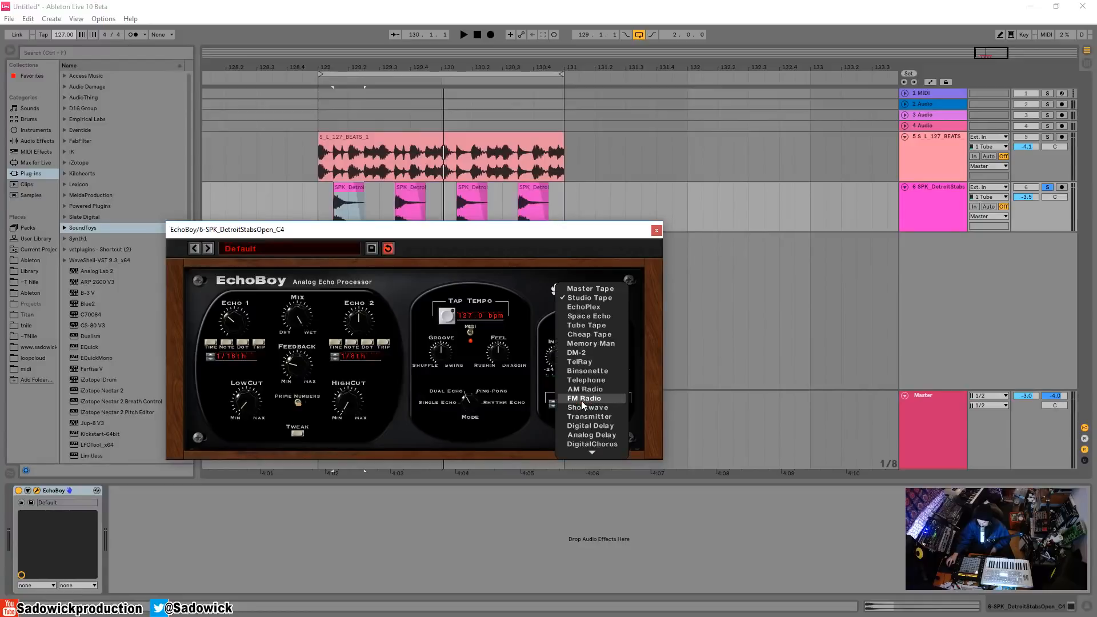
click(601, 310)
key(space)
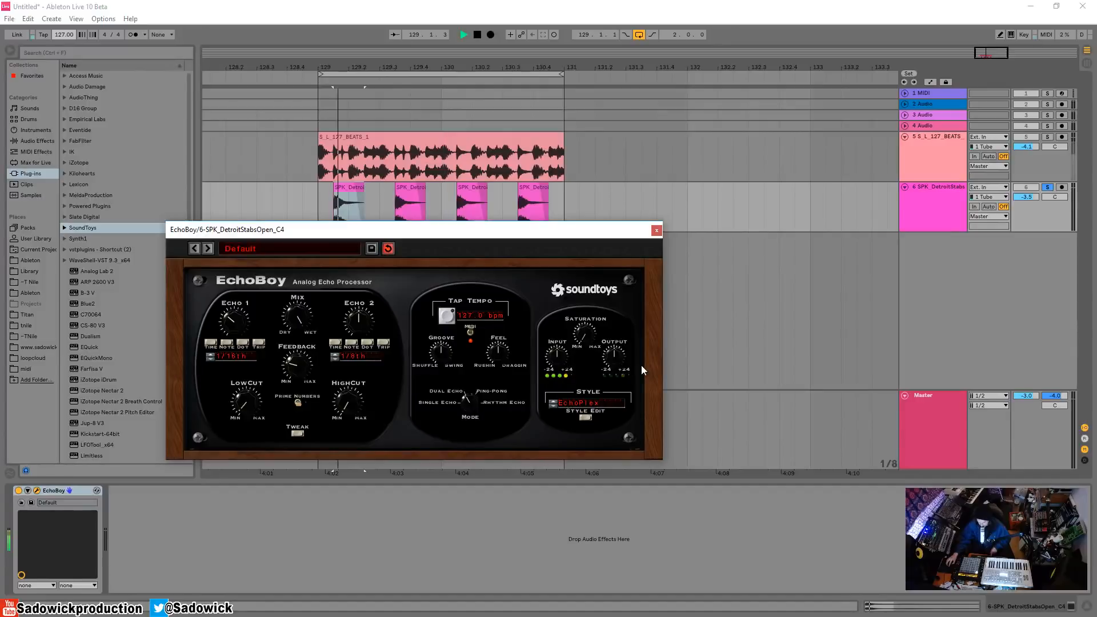
click(553, 406)
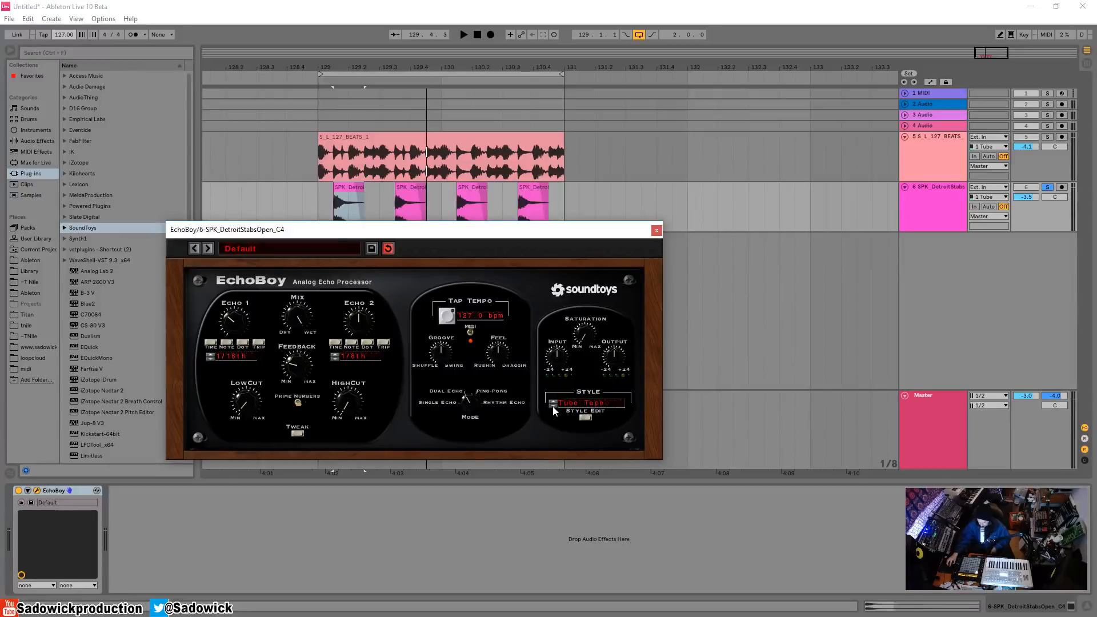
Set the echo style to FM Radio and adjust the Saturation while auditioning the stabs
click(582, 403)
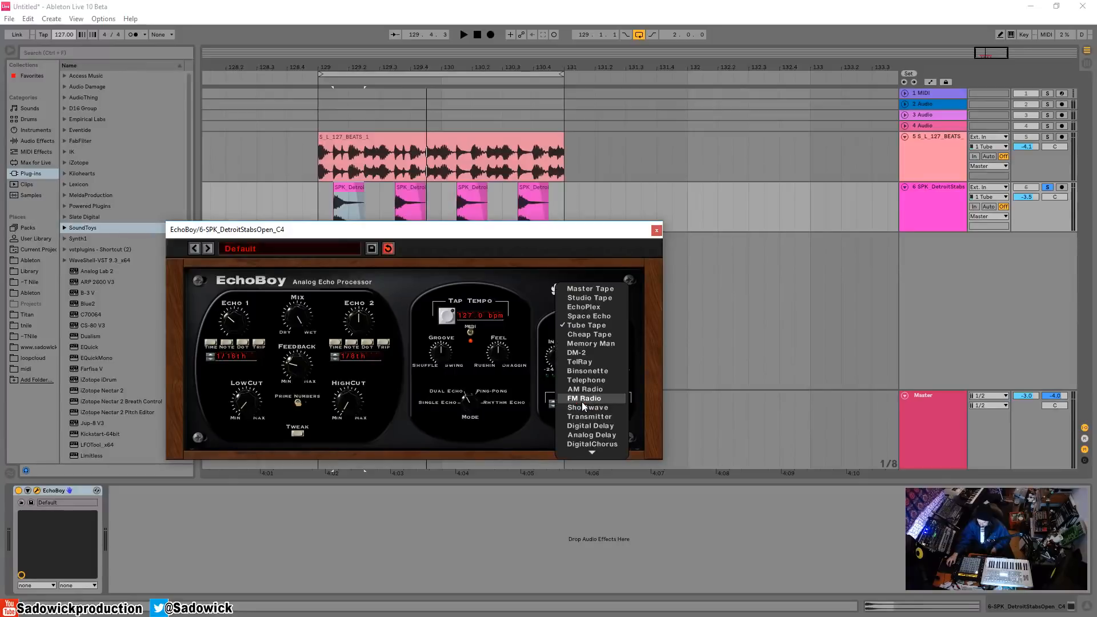
click(581, 400)
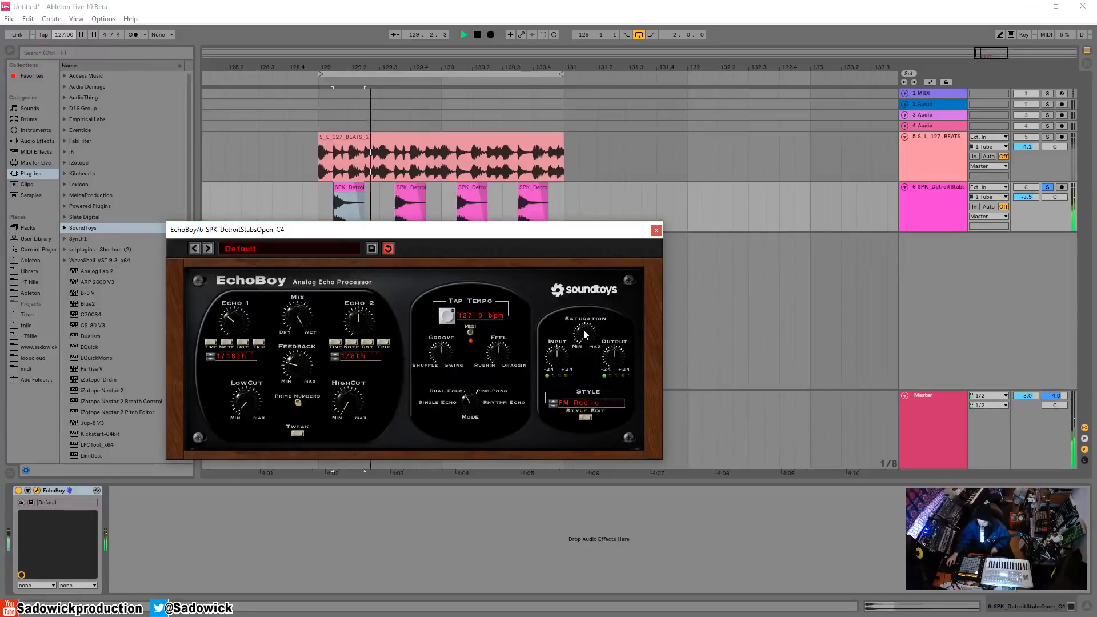
drag(589, 338, 587, 321)
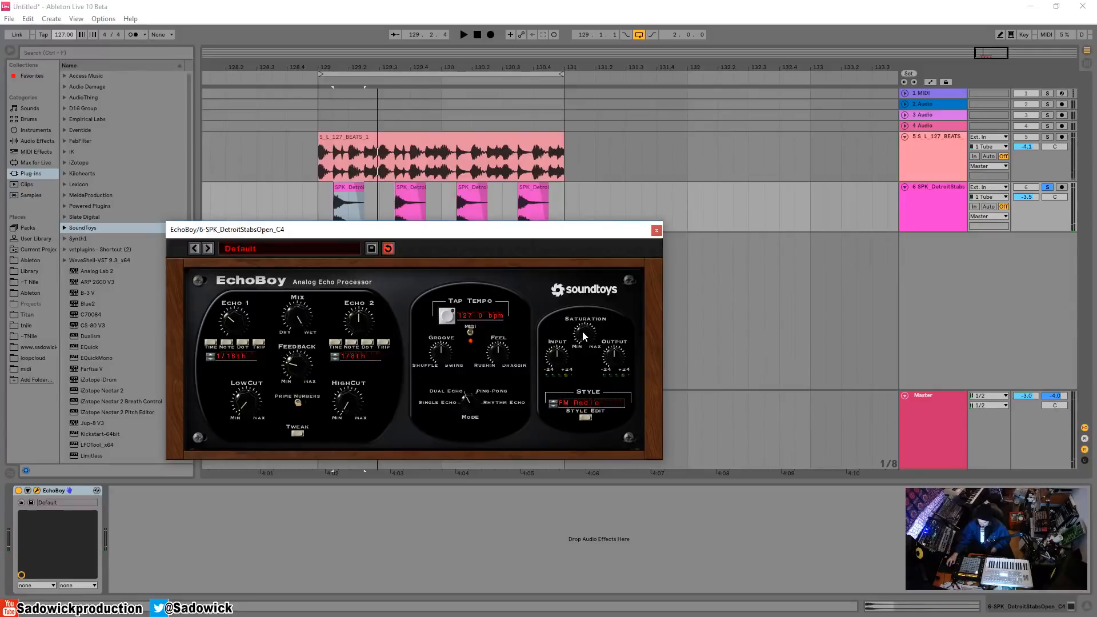
key(space)
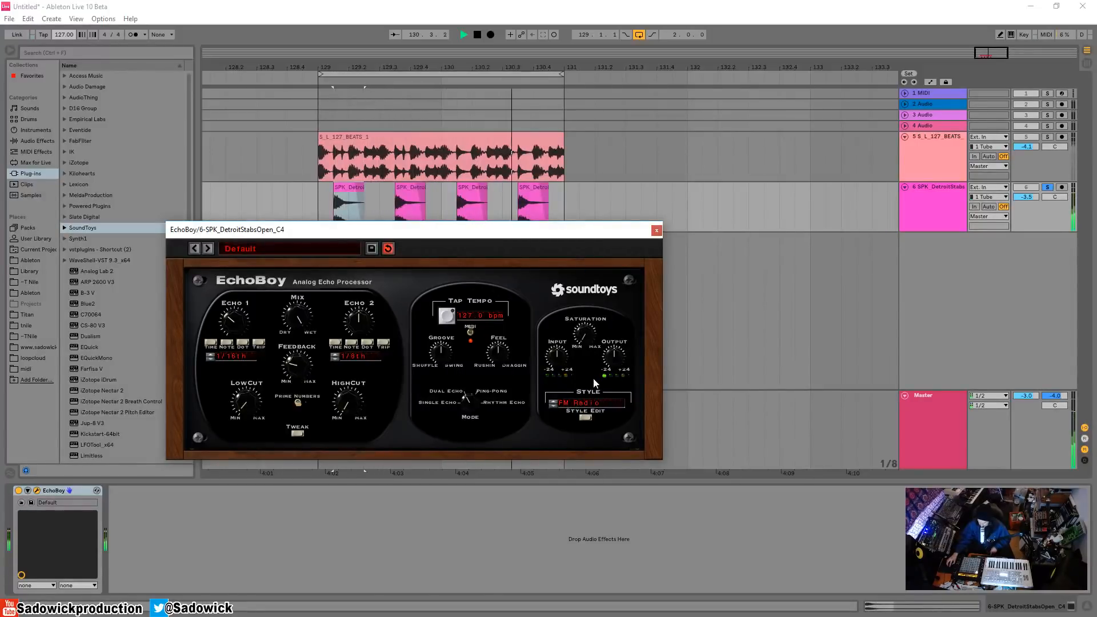
key(space)
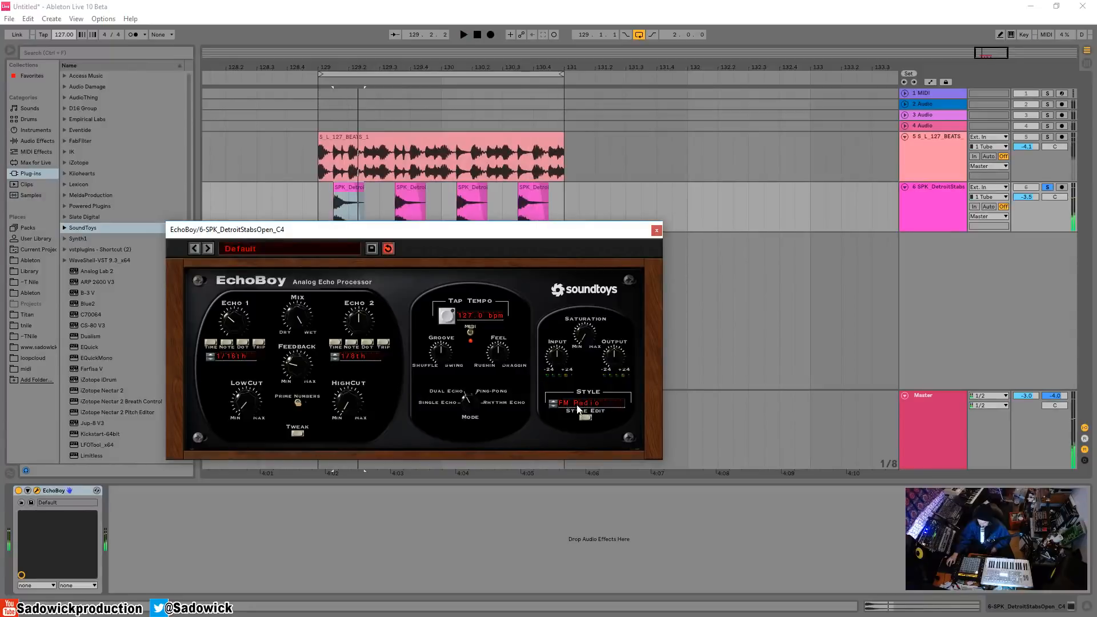
Set the echo style to Digital Delay for comparison on the stabs
click(578, 403)
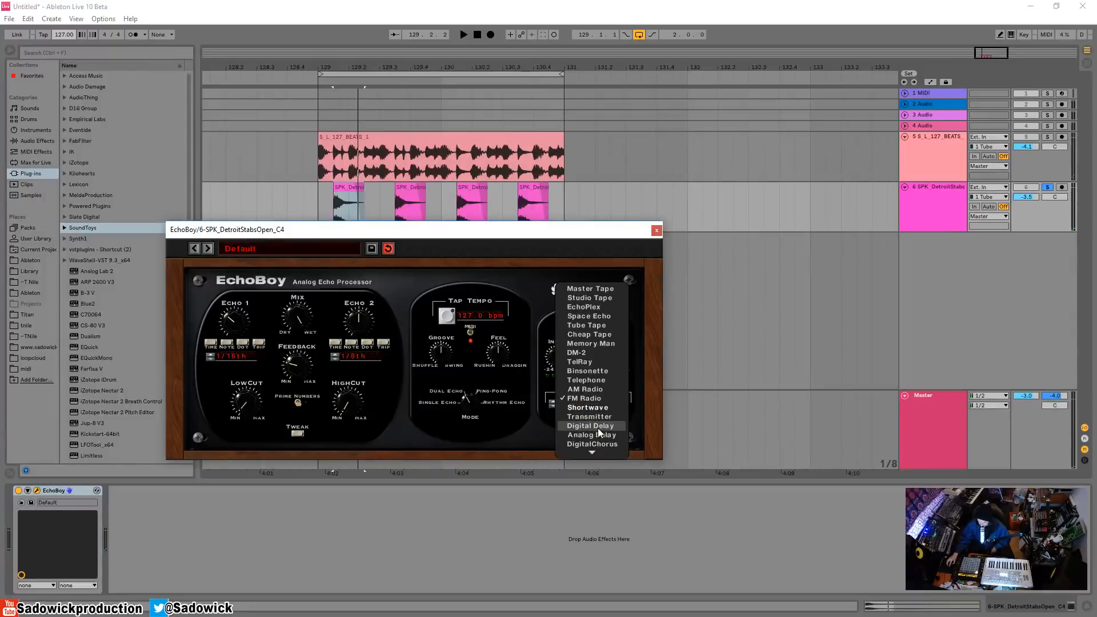
click(594, 426)
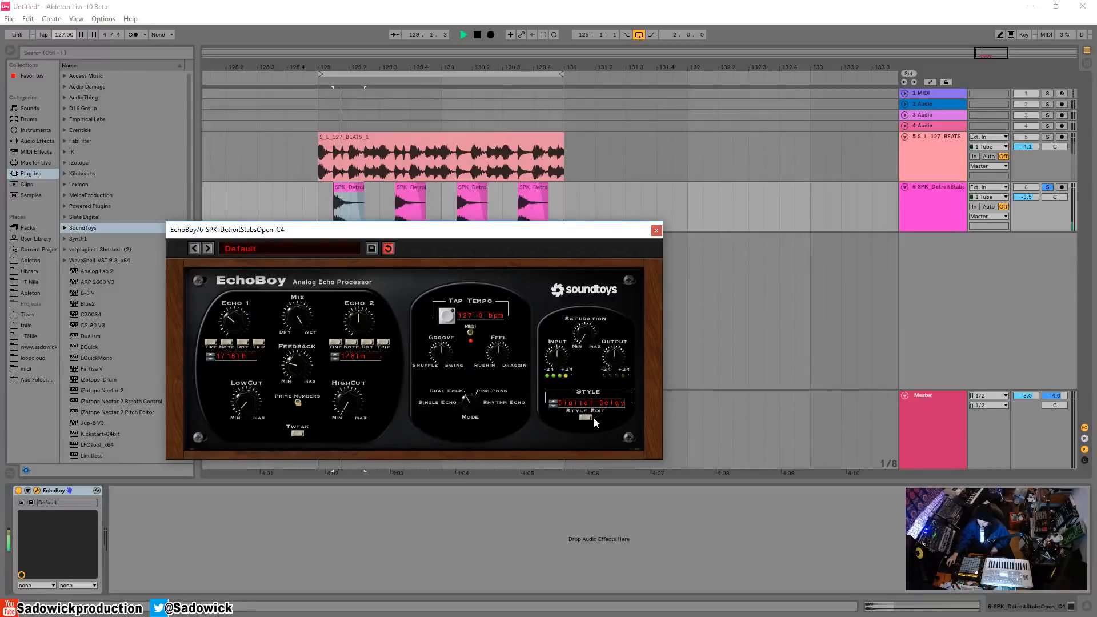
Set the echo style to Distorted and audition the stabs
click(585, 402)
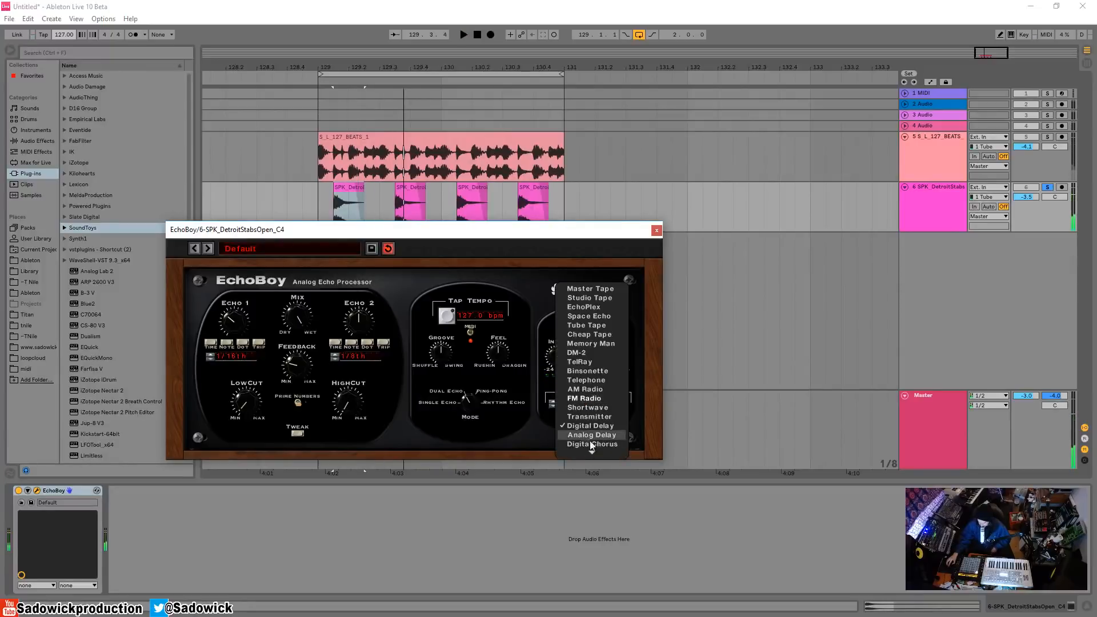
mouse_move(588, 453)
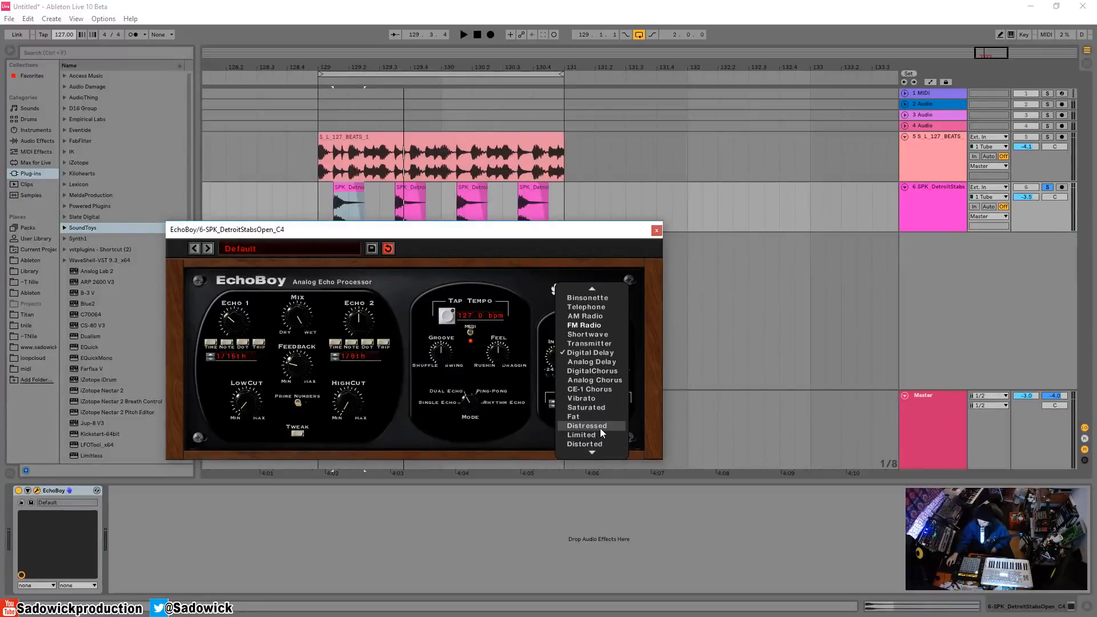
click(599, 443)
key(space)
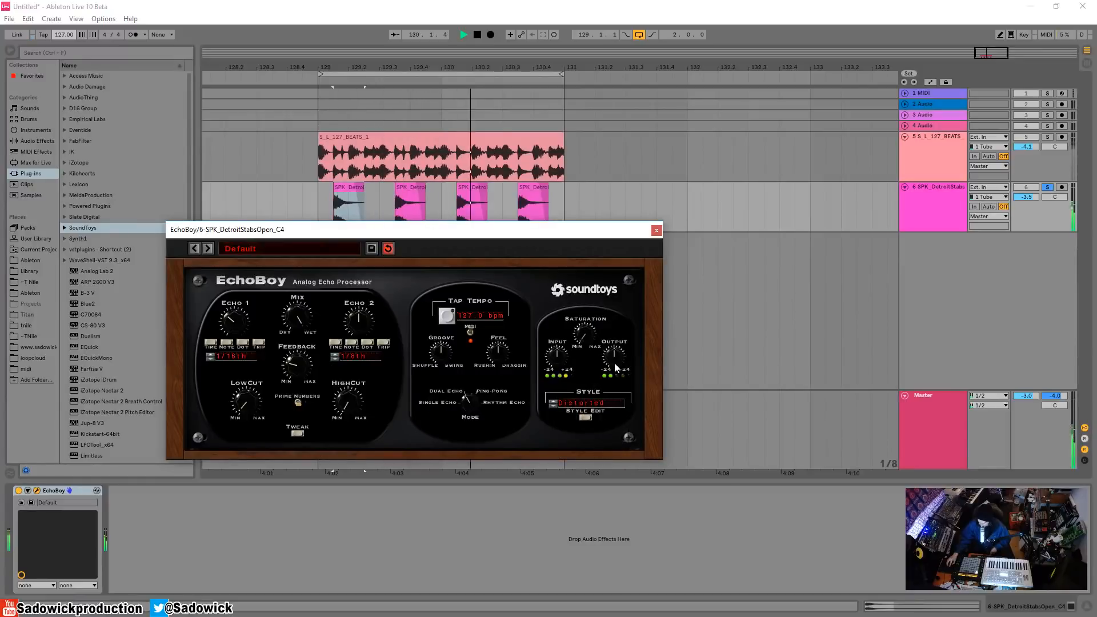
key(space)
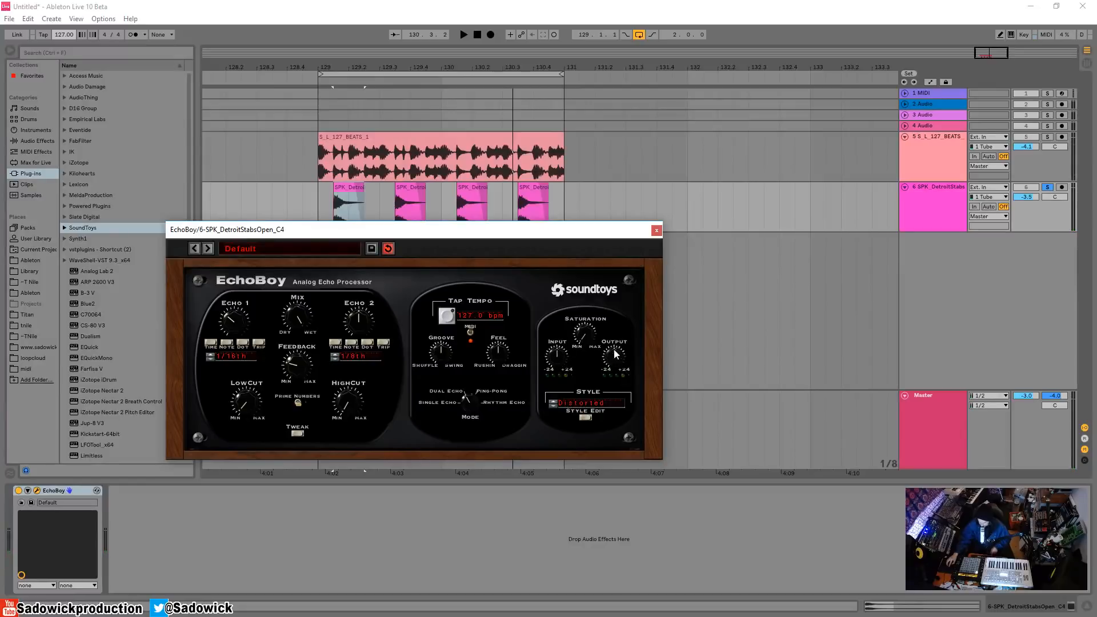
Open the style editing controls and adjust the output saturation while auditioning the Distorted style
click(586, 418)
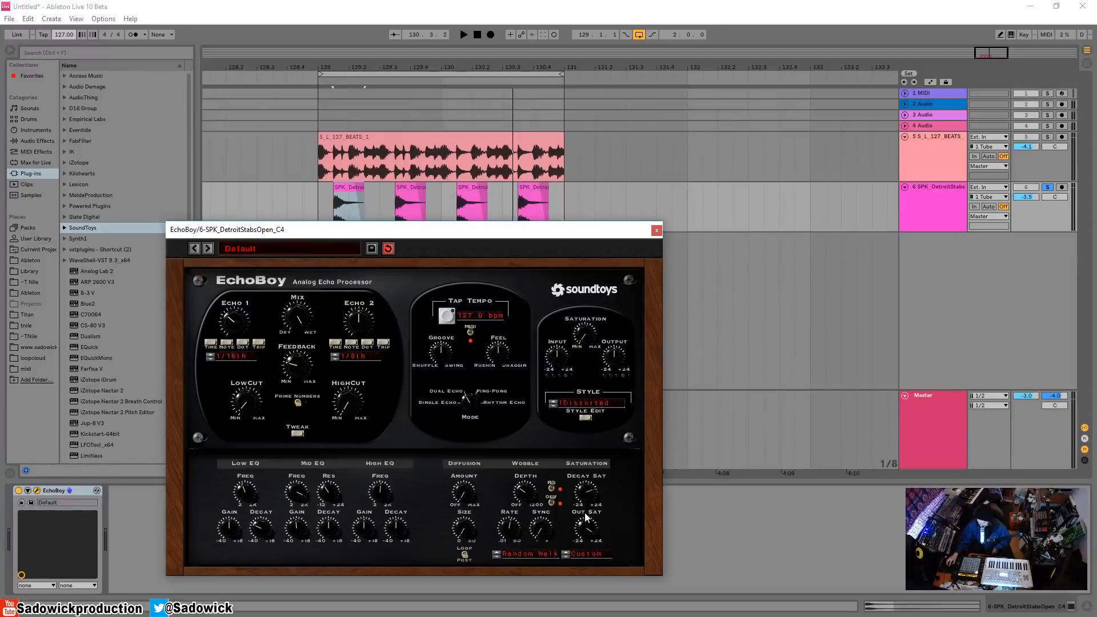
key(space)
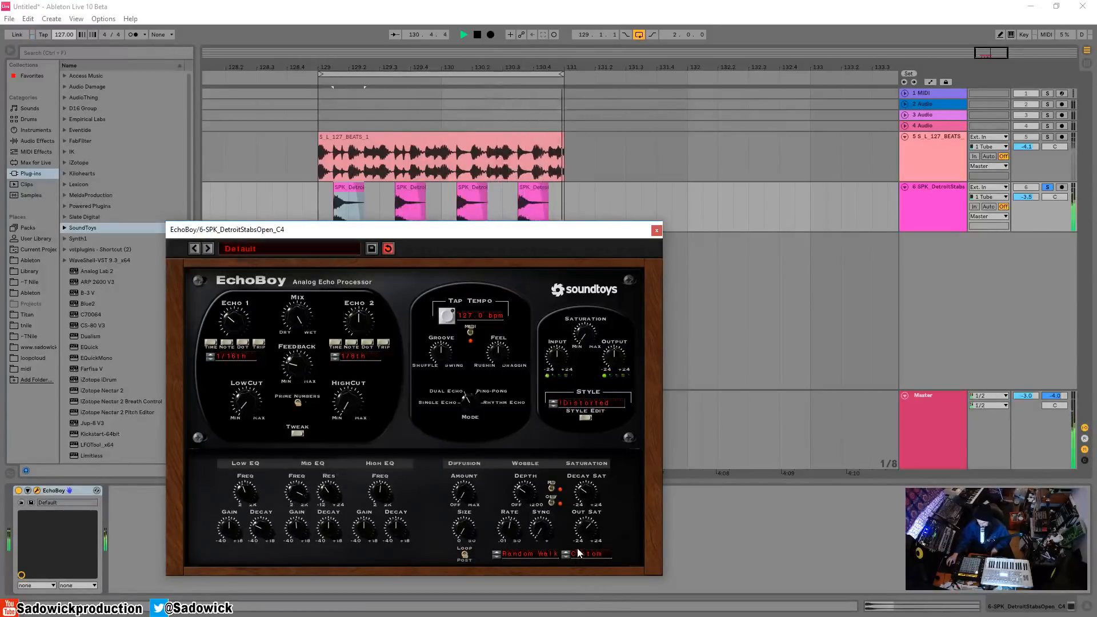
key(space)
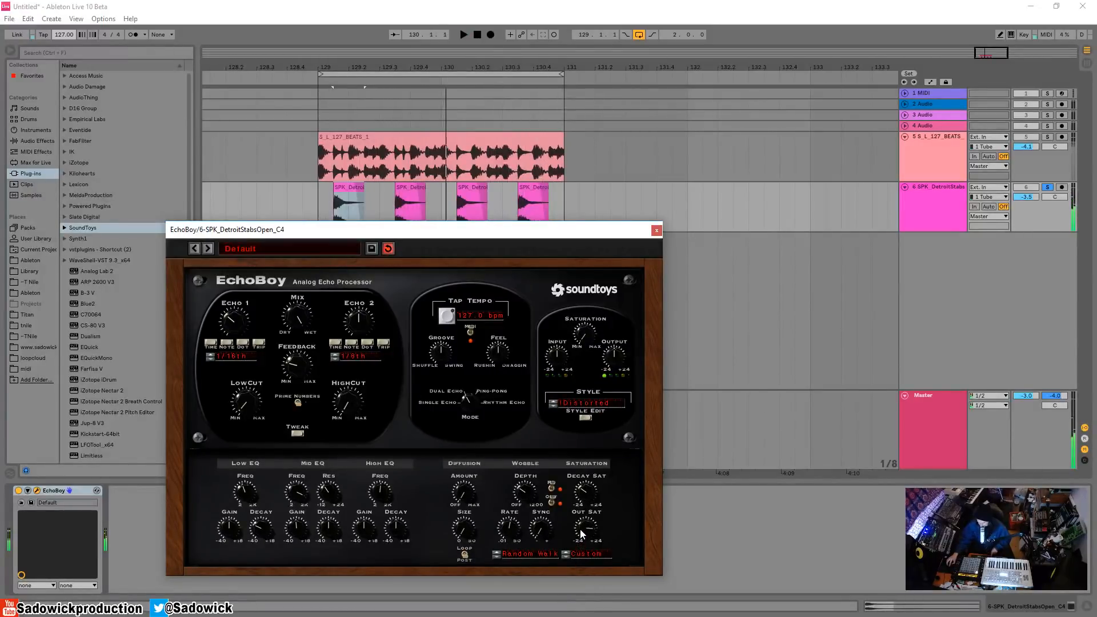
key(space)
mouse_move(583, 527)
mouse_down()
mouse_move(585, 516)
mouse_move(585, 537)
mouse_up()
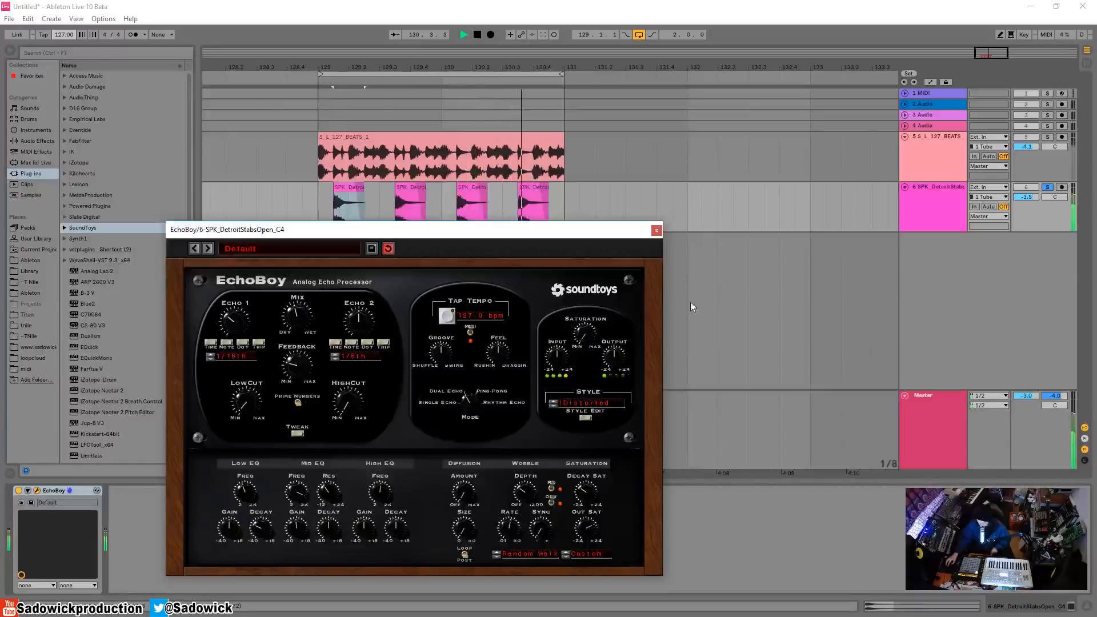
Unsolo the stab track to hear it with the beats, solo it again, and stop playback
click(1047, 188)
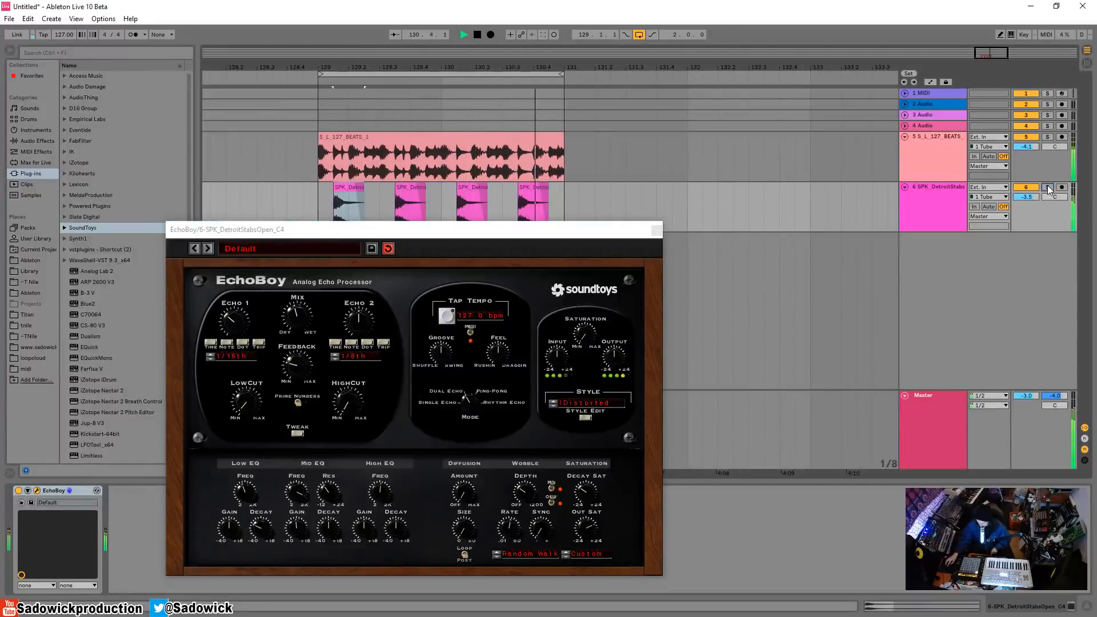
click(1047, 188)
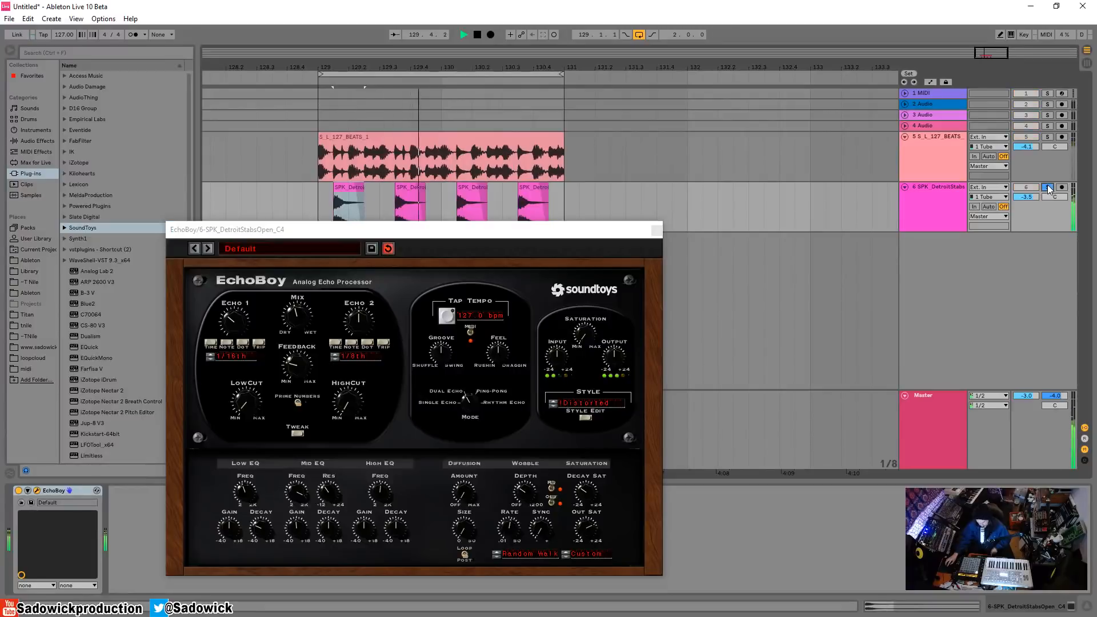
key(space)
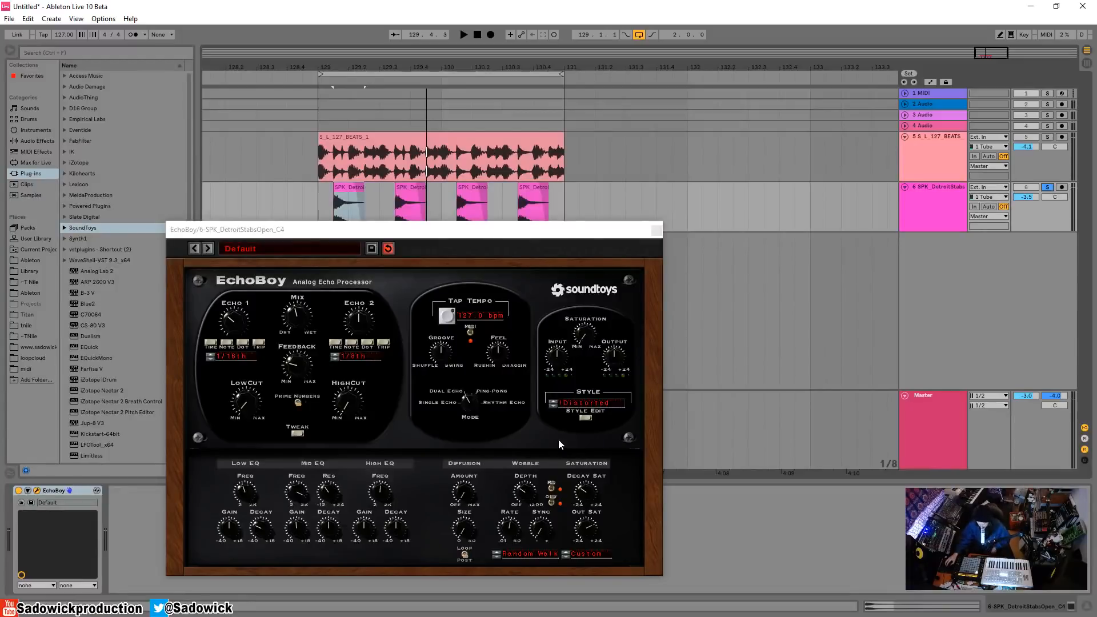
Adjust the High EQ in the style editing controls and audition the stabs
click(387, 489)
key(space)
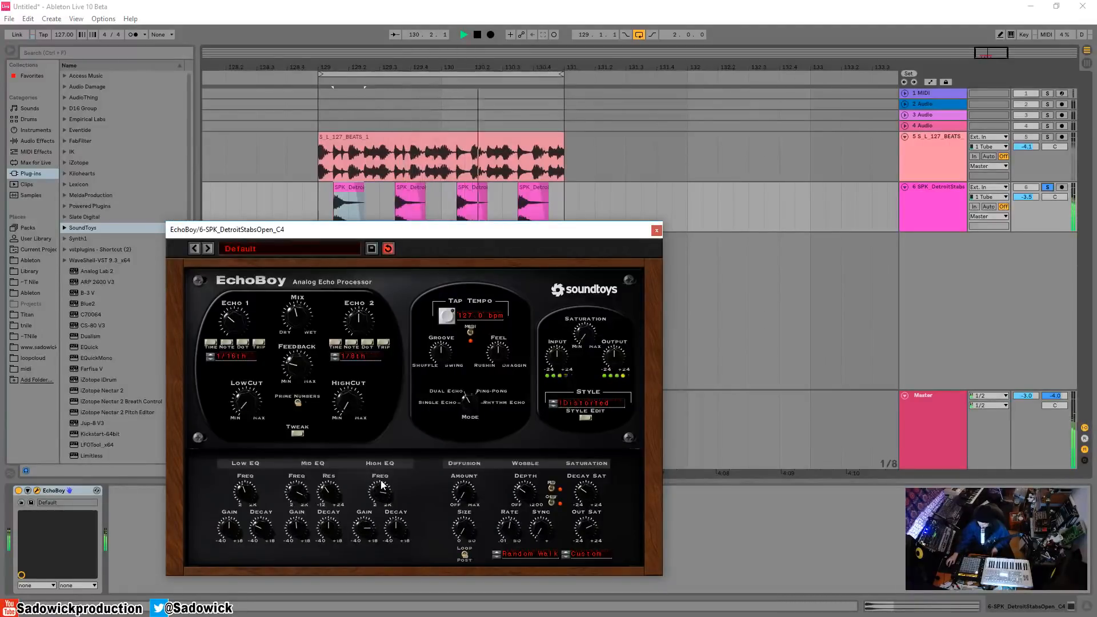
key(space)
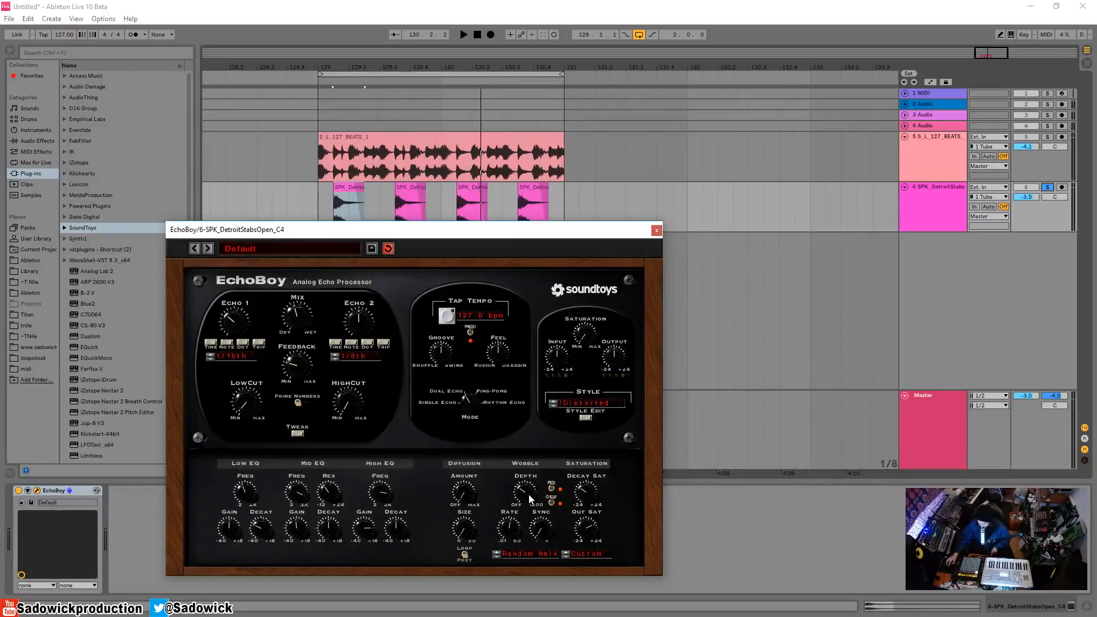
Set the echo style to Master Tape and start playback of the stabs
click(583, 403)
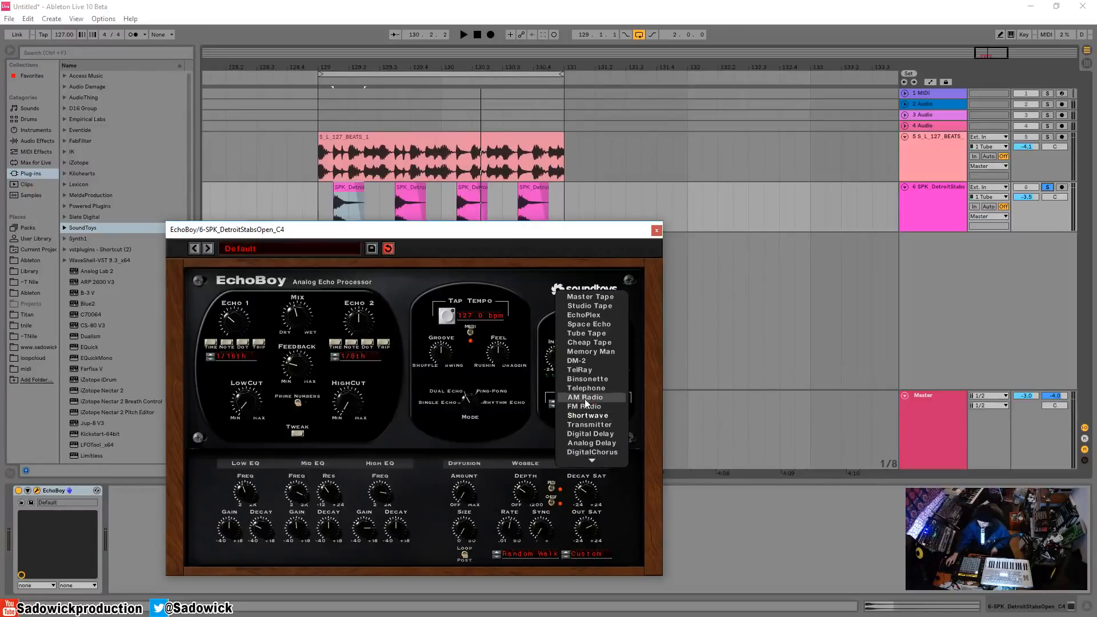
click(604, 298)
key(space)
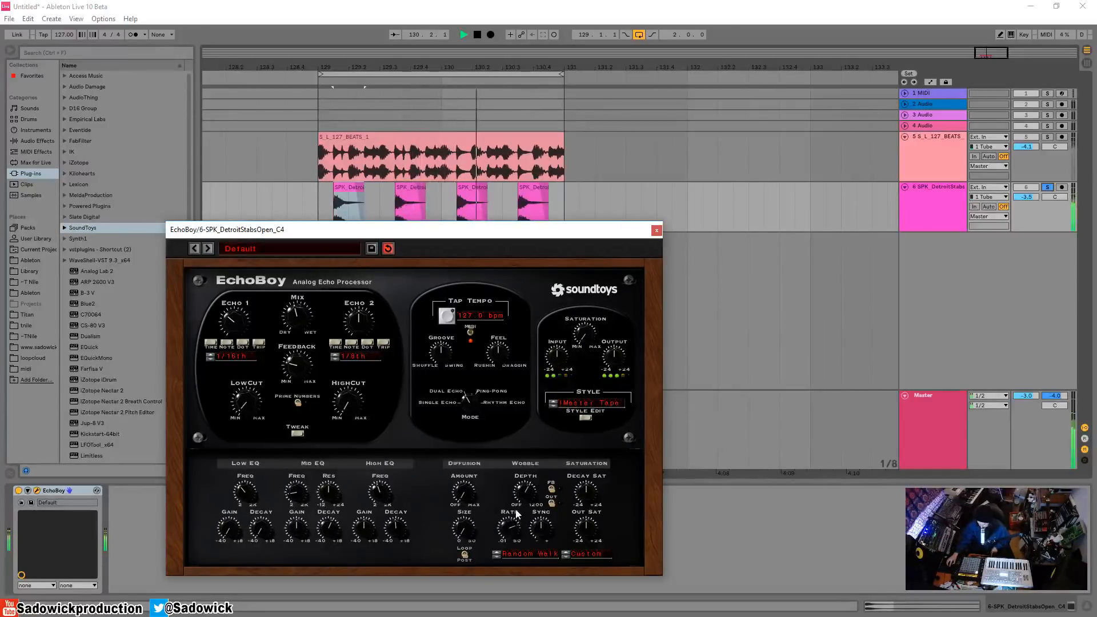
Adjust the Wobble Sync, toggle its FB and Out switches while auditioning, and close the style editing controls
drag(540, 542, 540, 548)
click(551, 490)
click(551, 504)
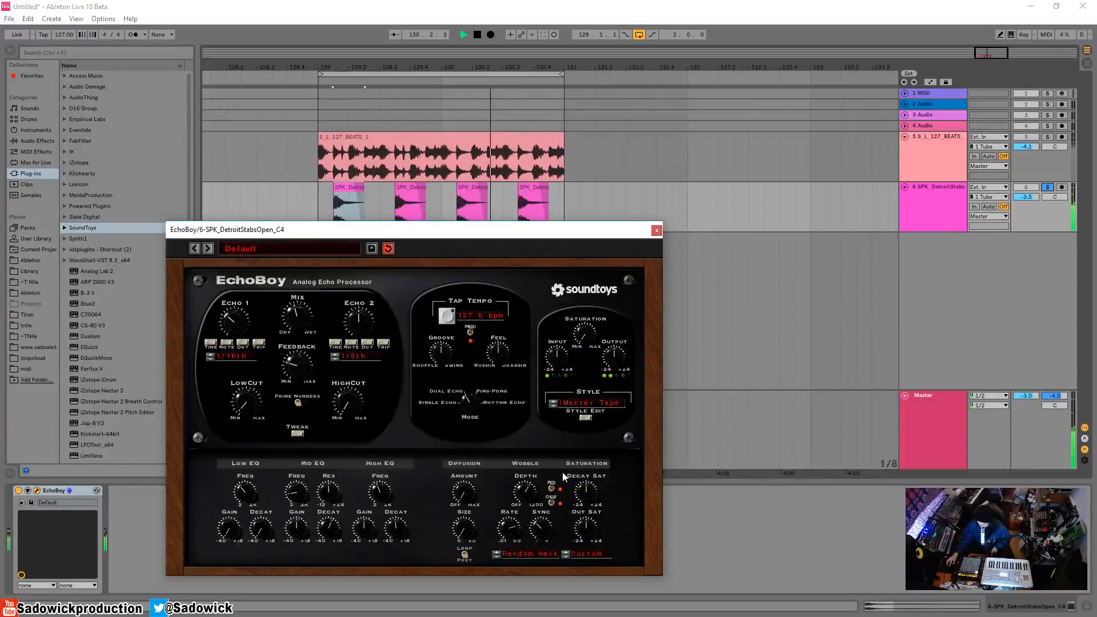
key(space)
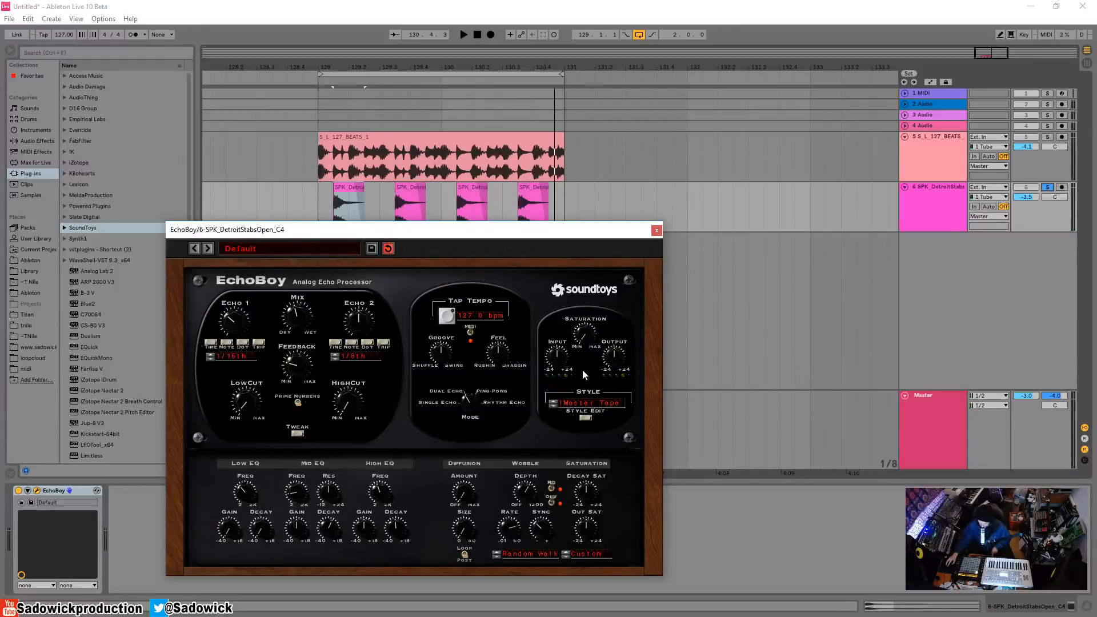
key(space)
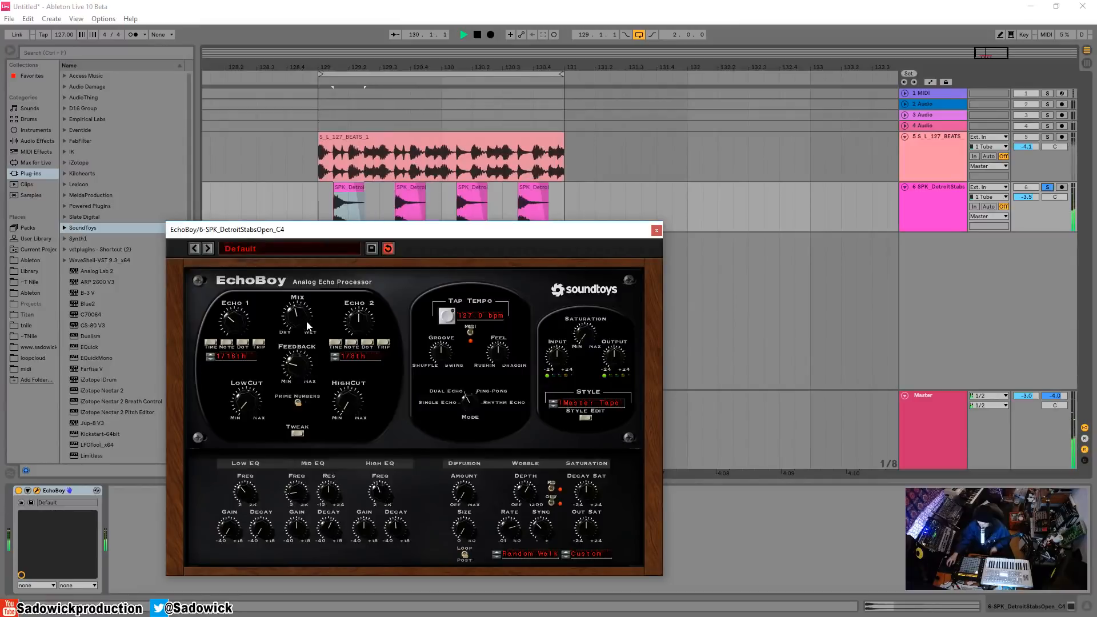
key(space)
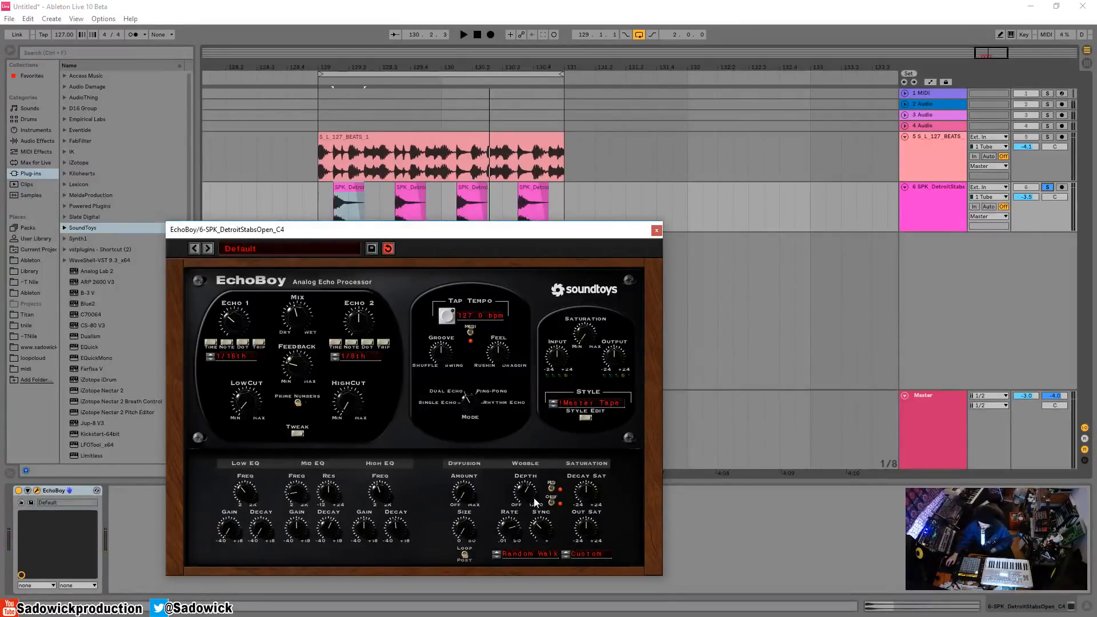
click(586, 418)
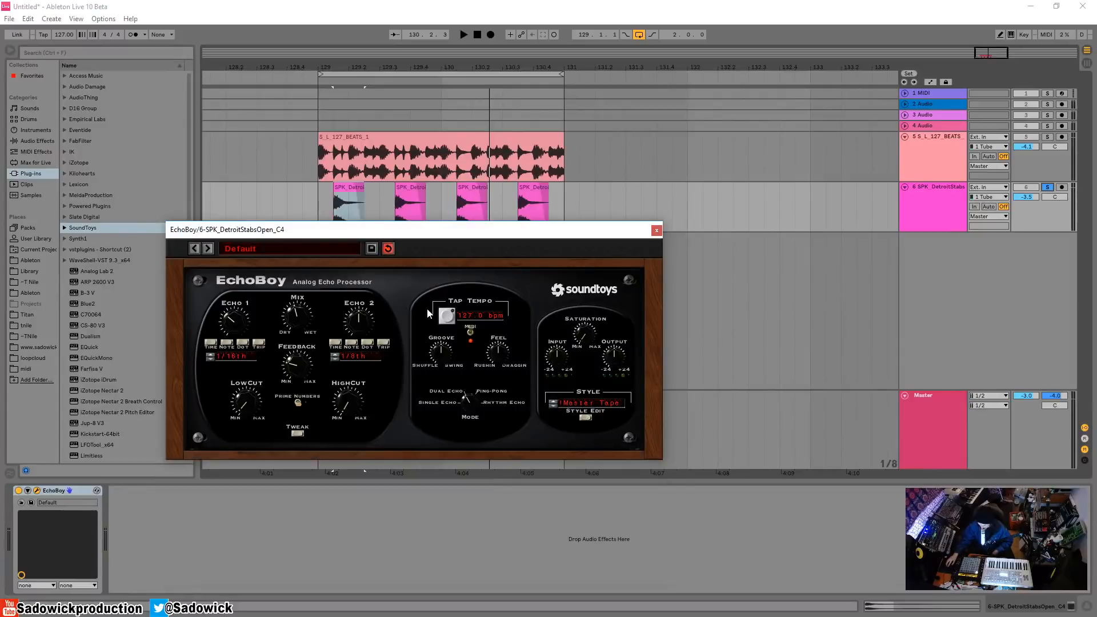
Switch the echo mode to Single Echo and reload the unmodified Master Tape style
drag(421, 232, 406, 205)
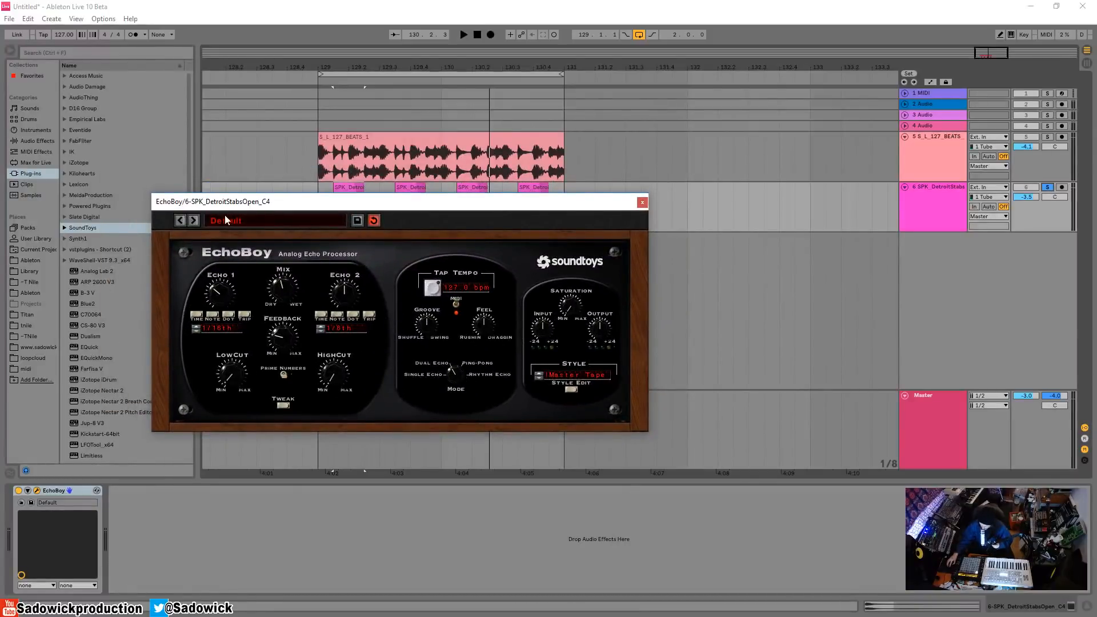
drag(454, 374, 458, 441)
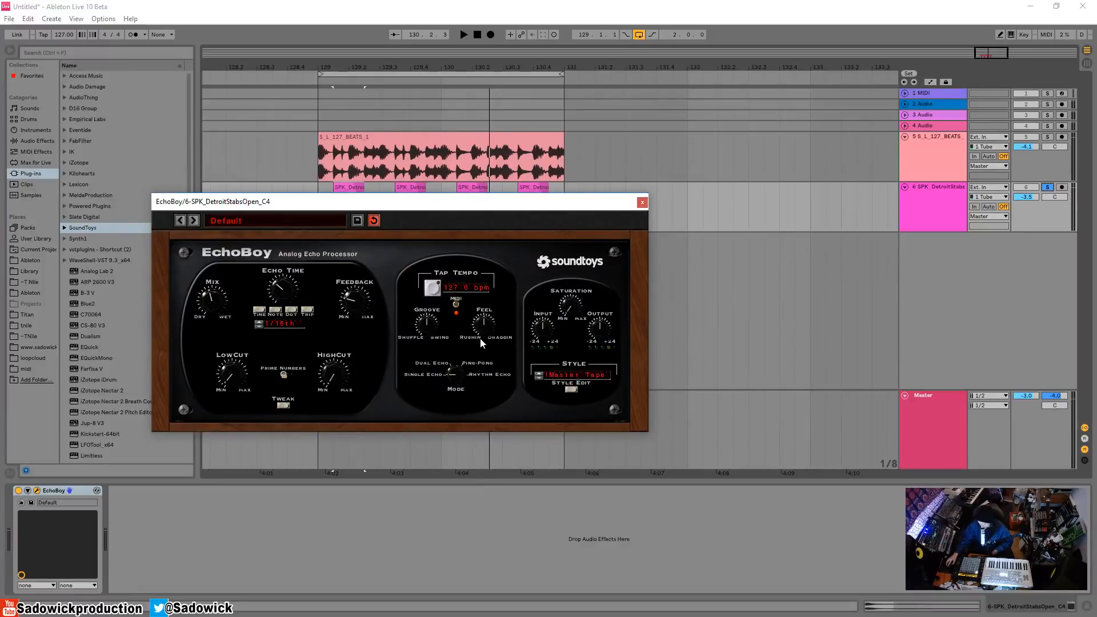
click(575, 375)
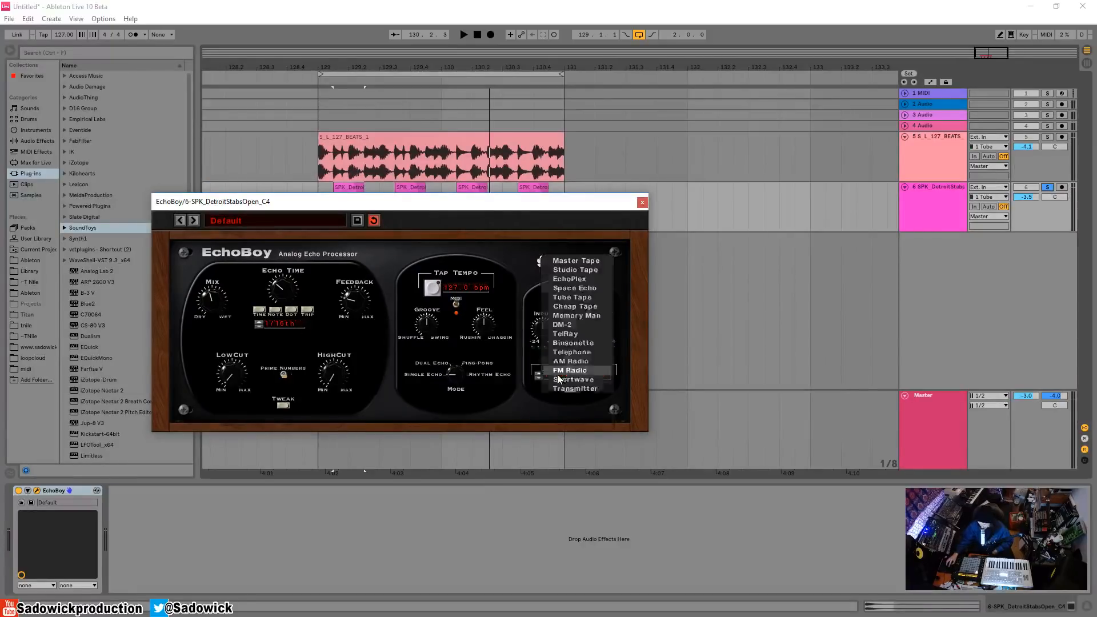
click(570, 262)
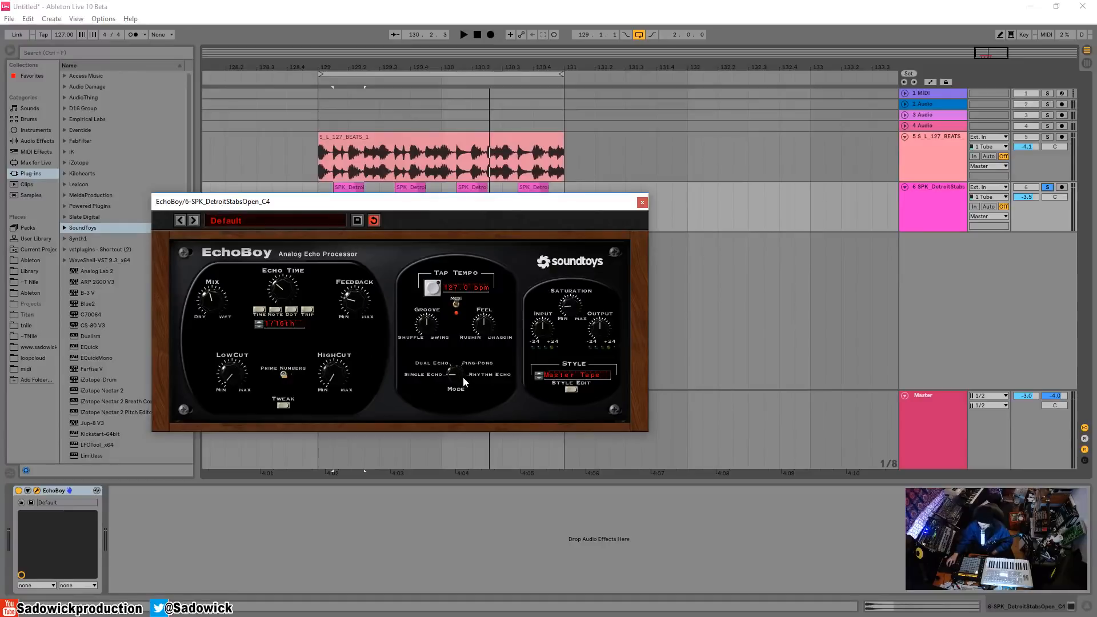
Switch the echo mode to Ping-Pong and briefly show the style editing controls before shifting the plug-in window sideways
drag(464, 382, 460, 359)
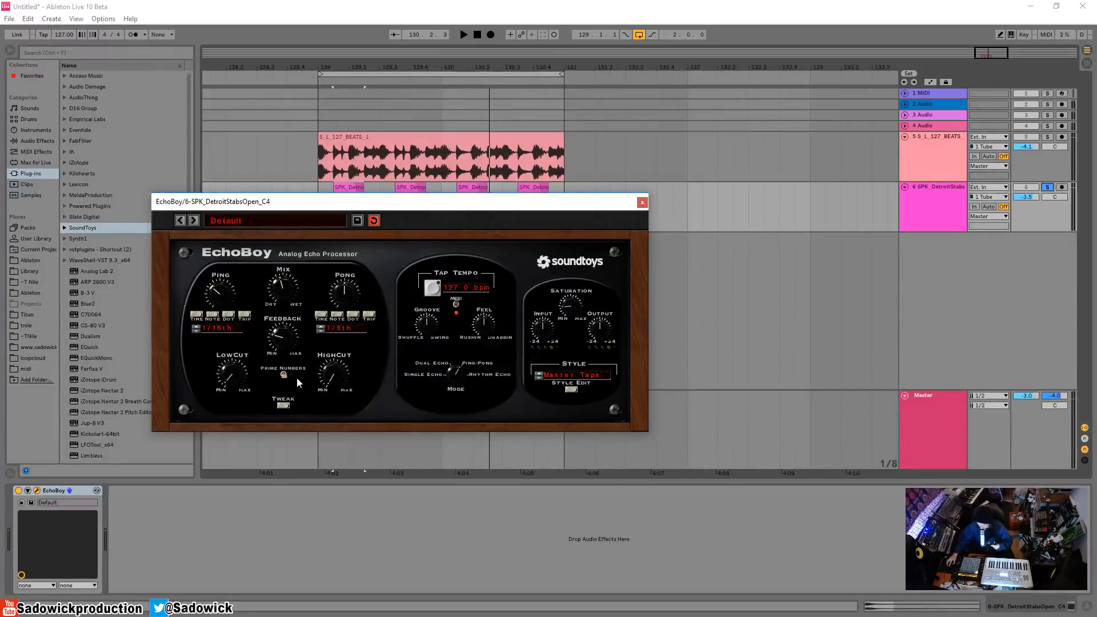
click(570, 389)
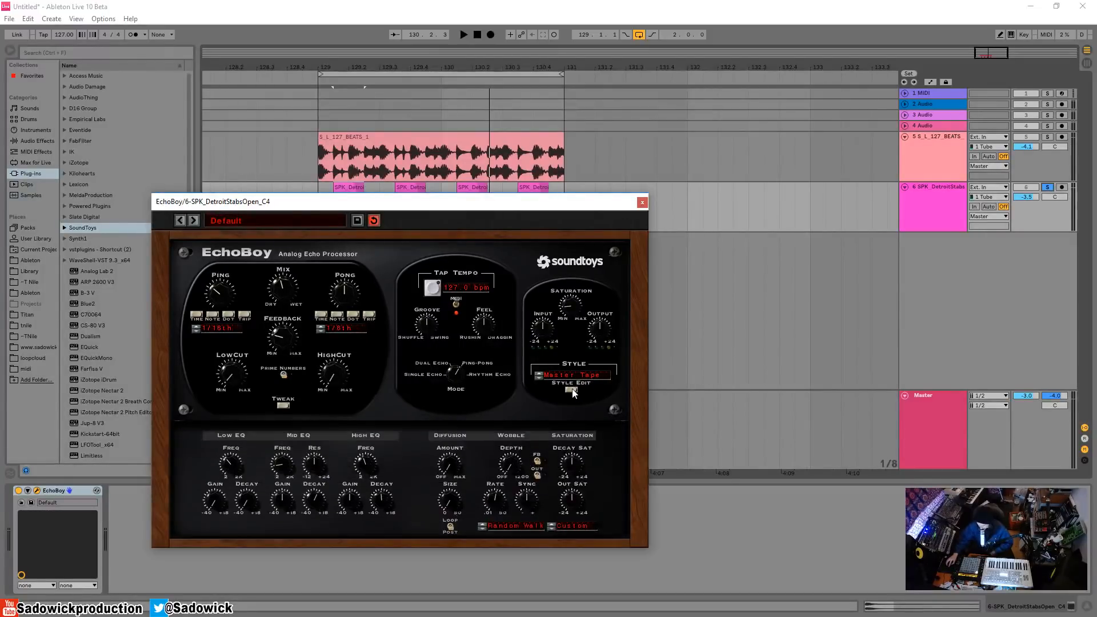
click(571, 391)
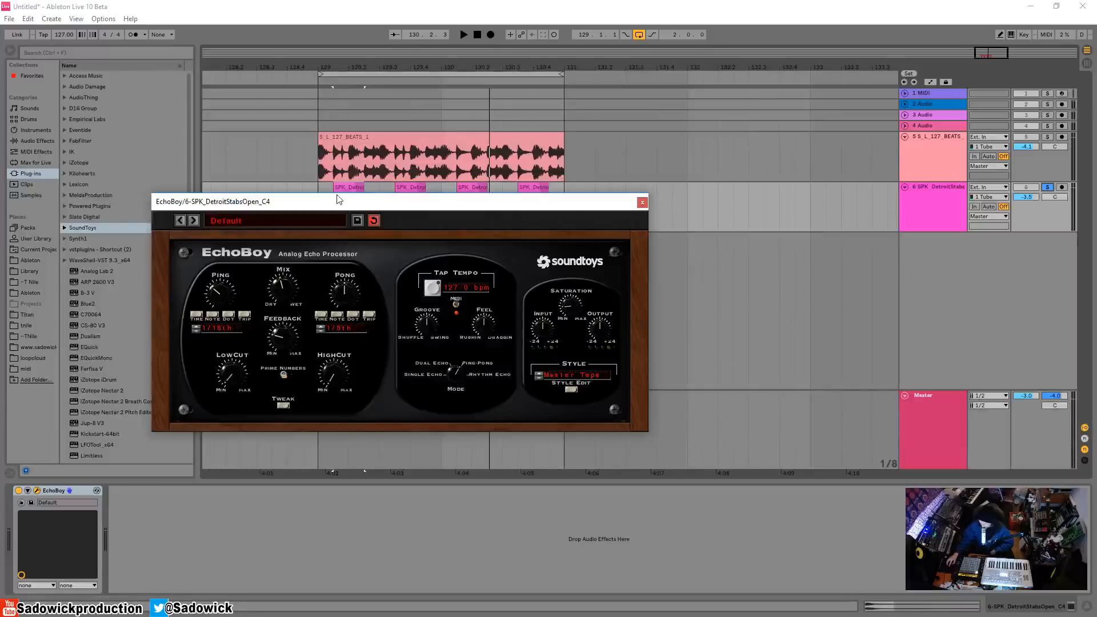
drag(513, 204, 588, 201)
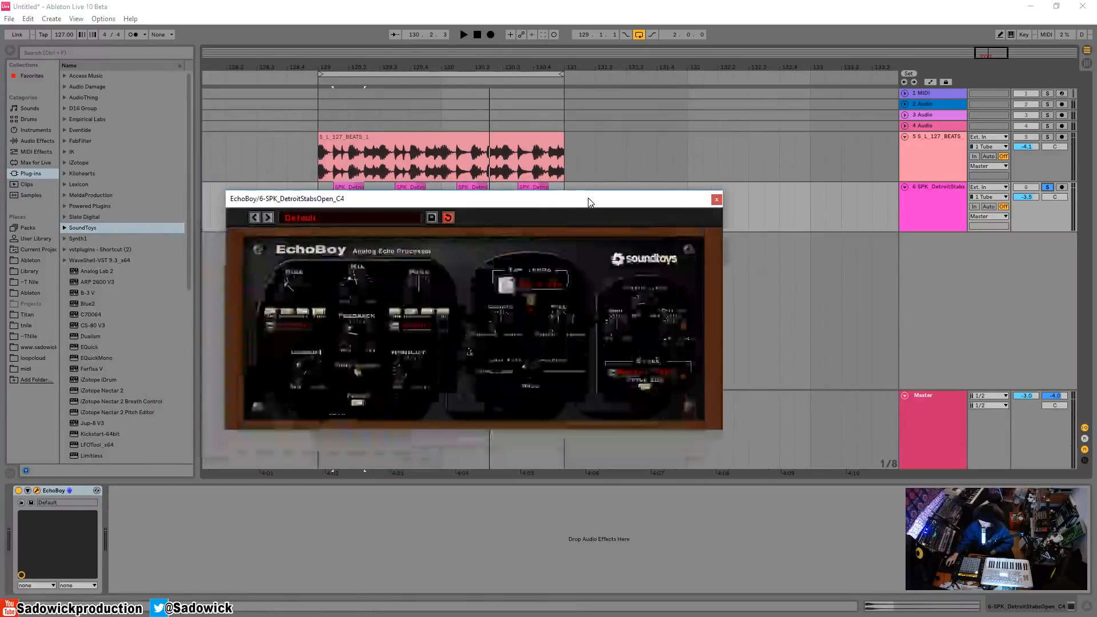